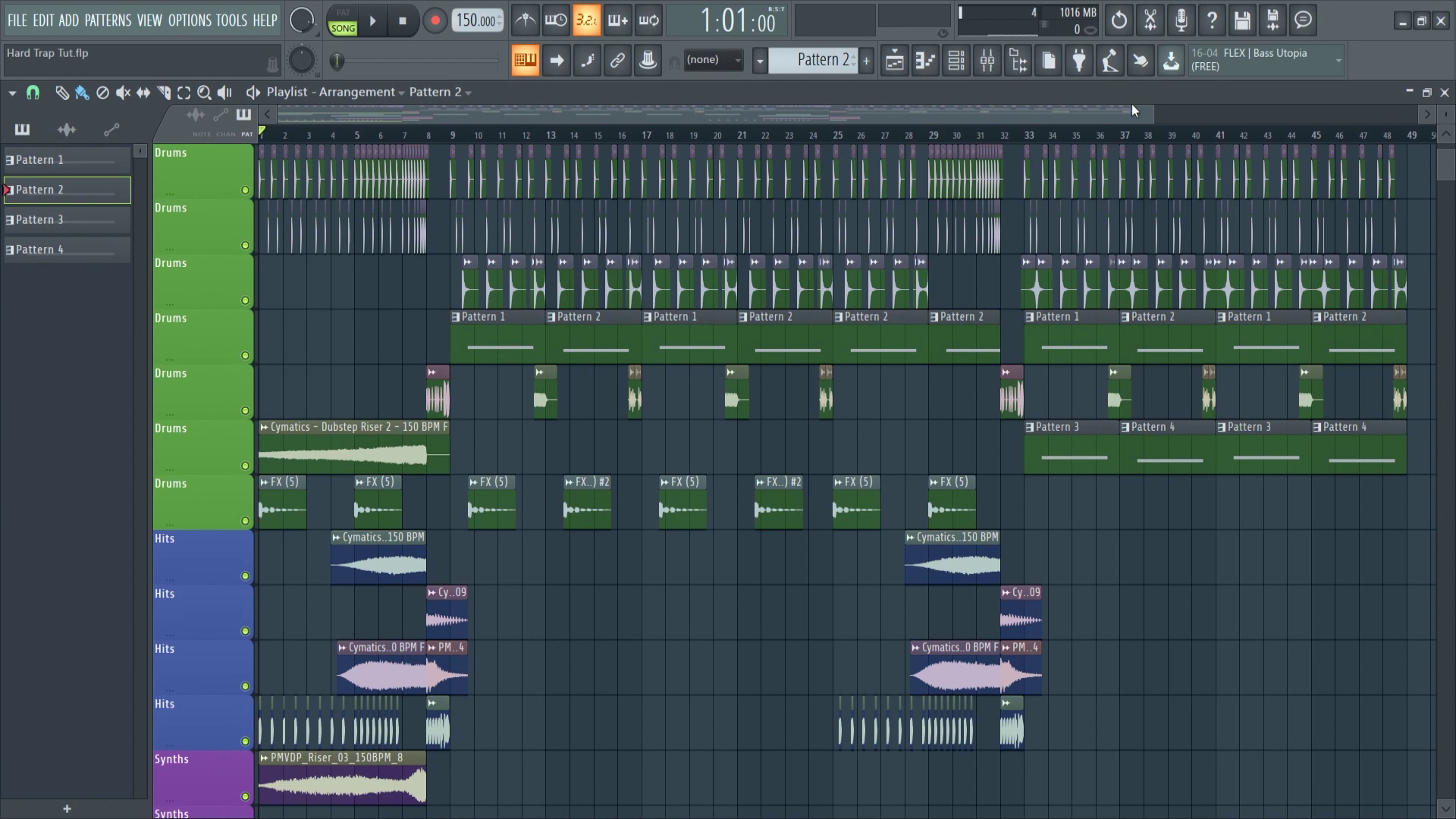
# Survey the playlist arrangement across its drum, hit and synth tracks, and play the song from bar 1
pyautogui.moveTo(1151, 103); pyautogui.dragTo(952, 265)
pyautogui.moveTo(620, 113); pyautogui.dragTo(471, 179)
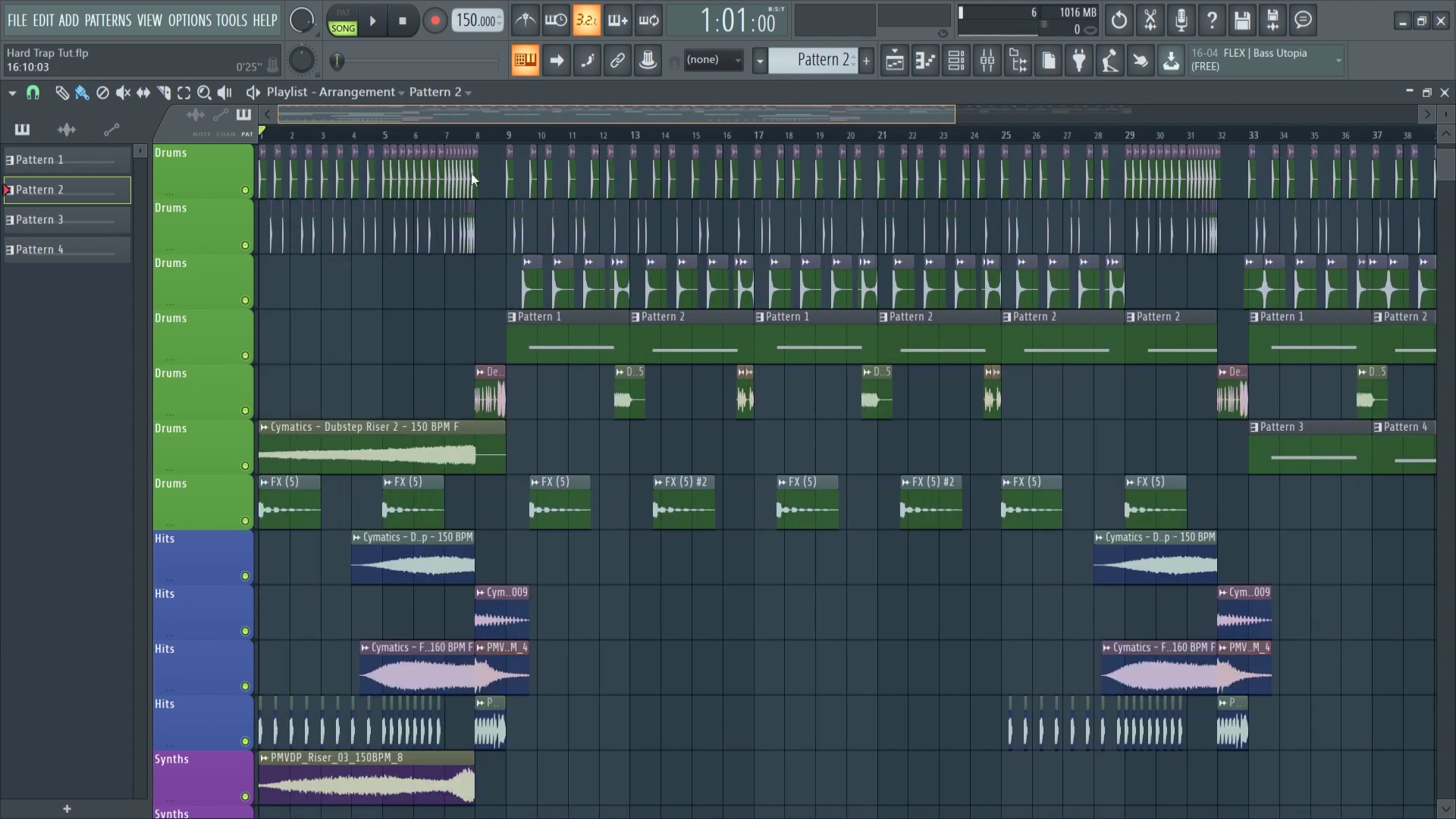
pyautogui.moveTo(407, 111); pyautogui.dragTo(442, 110)
pyautogui.moveTo(637, 113); pyautogui.dragTo(530, 251)
pyautogui.scroll(-4, 405, 250)
pyautogui.scroll(6, 405, 249)
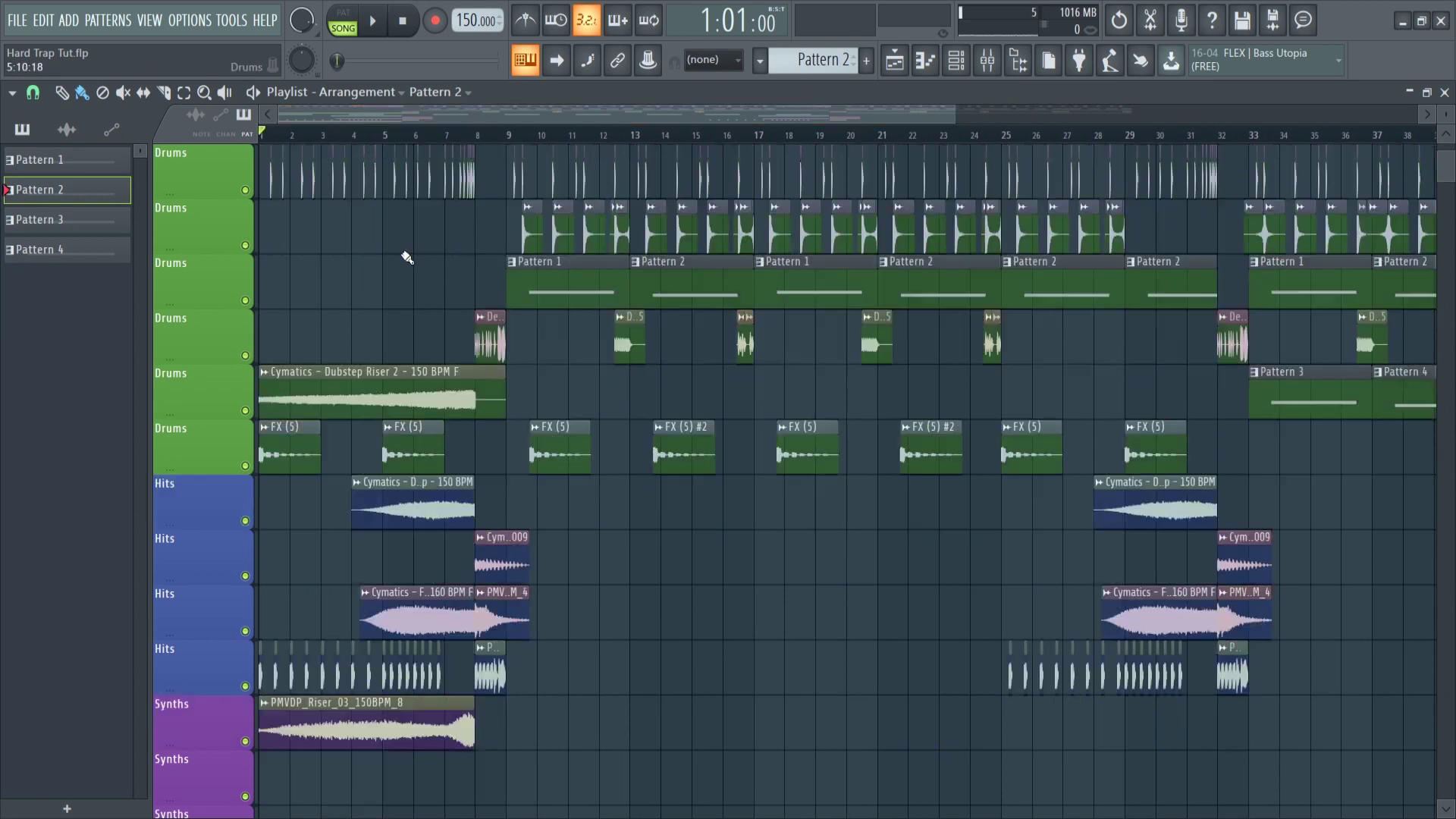
pyautogui.scroll(-2, 406, 248)
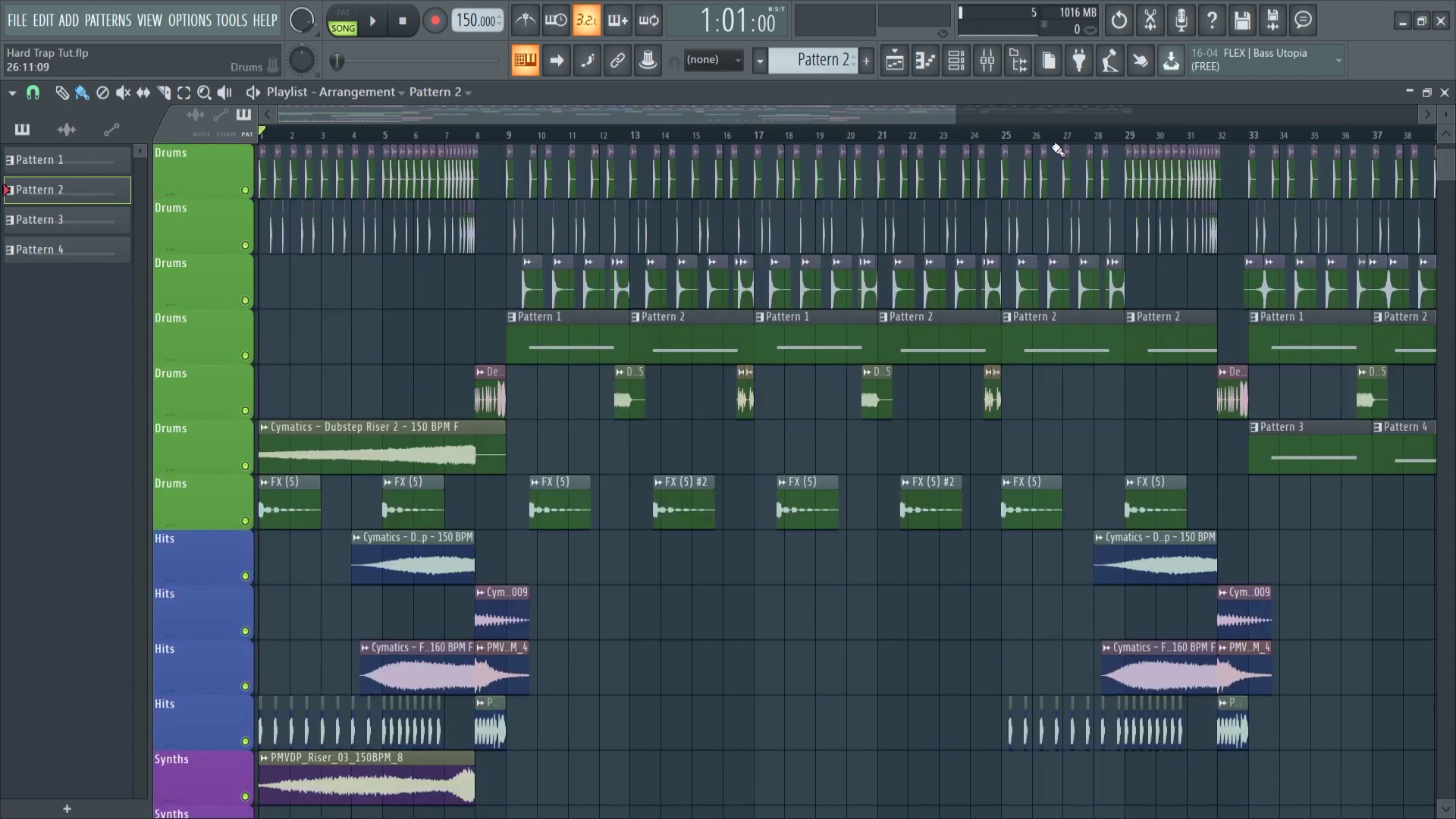
pyautogui.moveTo(950, 104); pyautogui.dragTo(1139, 101)
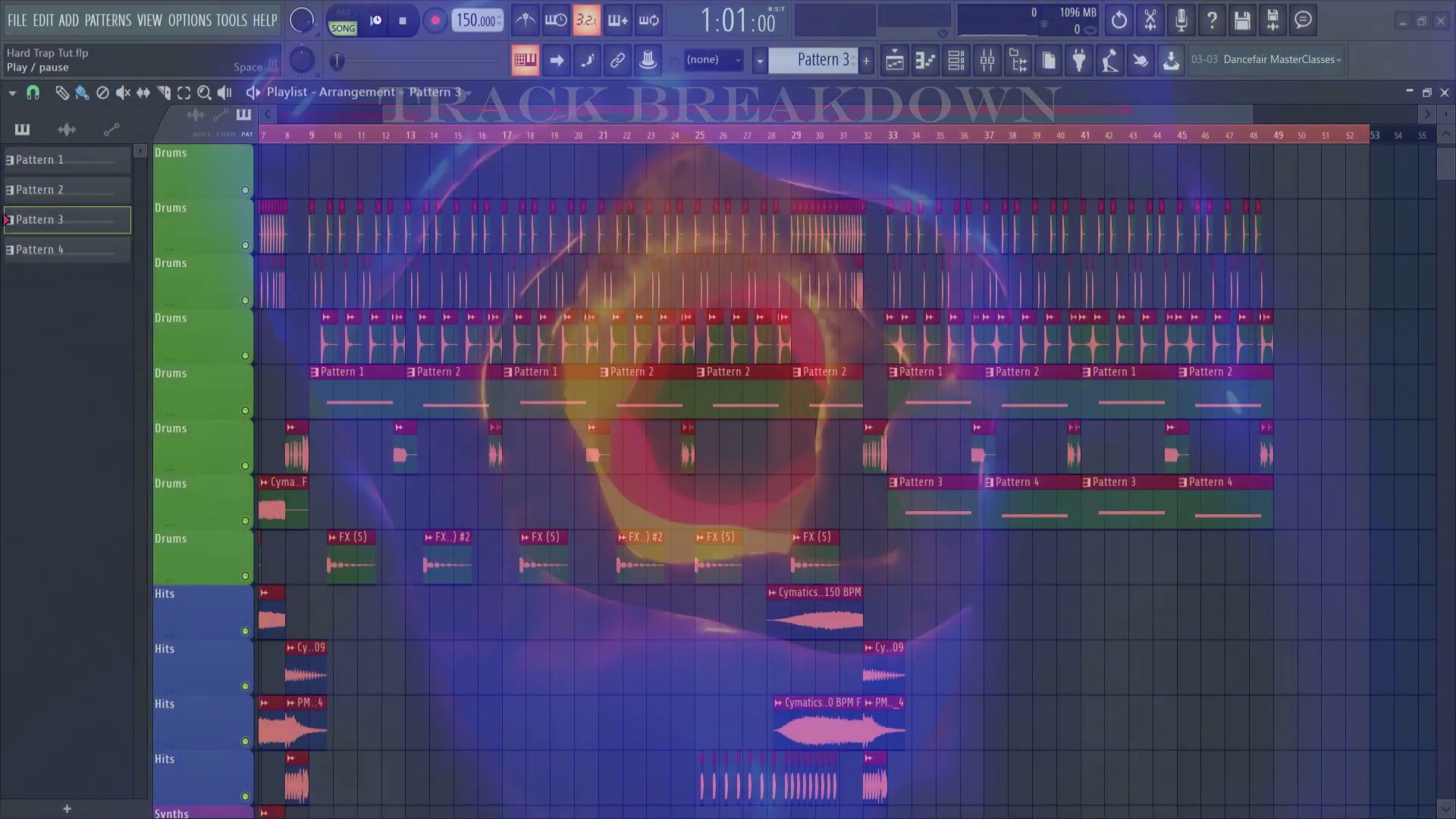
pyautogui.click(375, 23)
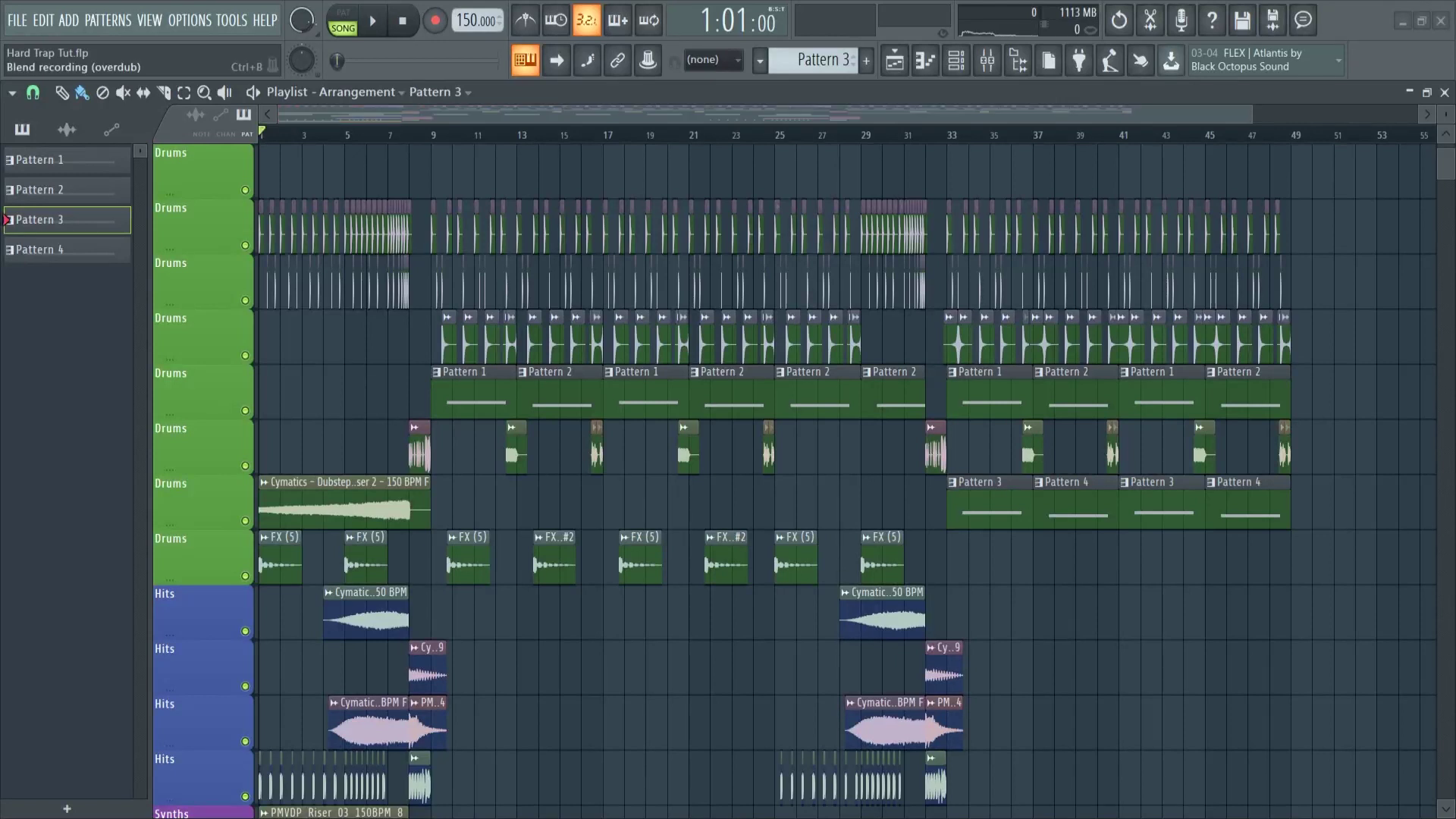
# Solo the second, third and fourth Drums tracks, which hold the trap kick and snare clips, in the section from bar 9
pyautogui.scroll(-2, 486, 338)
pyautogui.scroll(3, 523, 338)
pyautogui.scroll(-1, 564, 337)
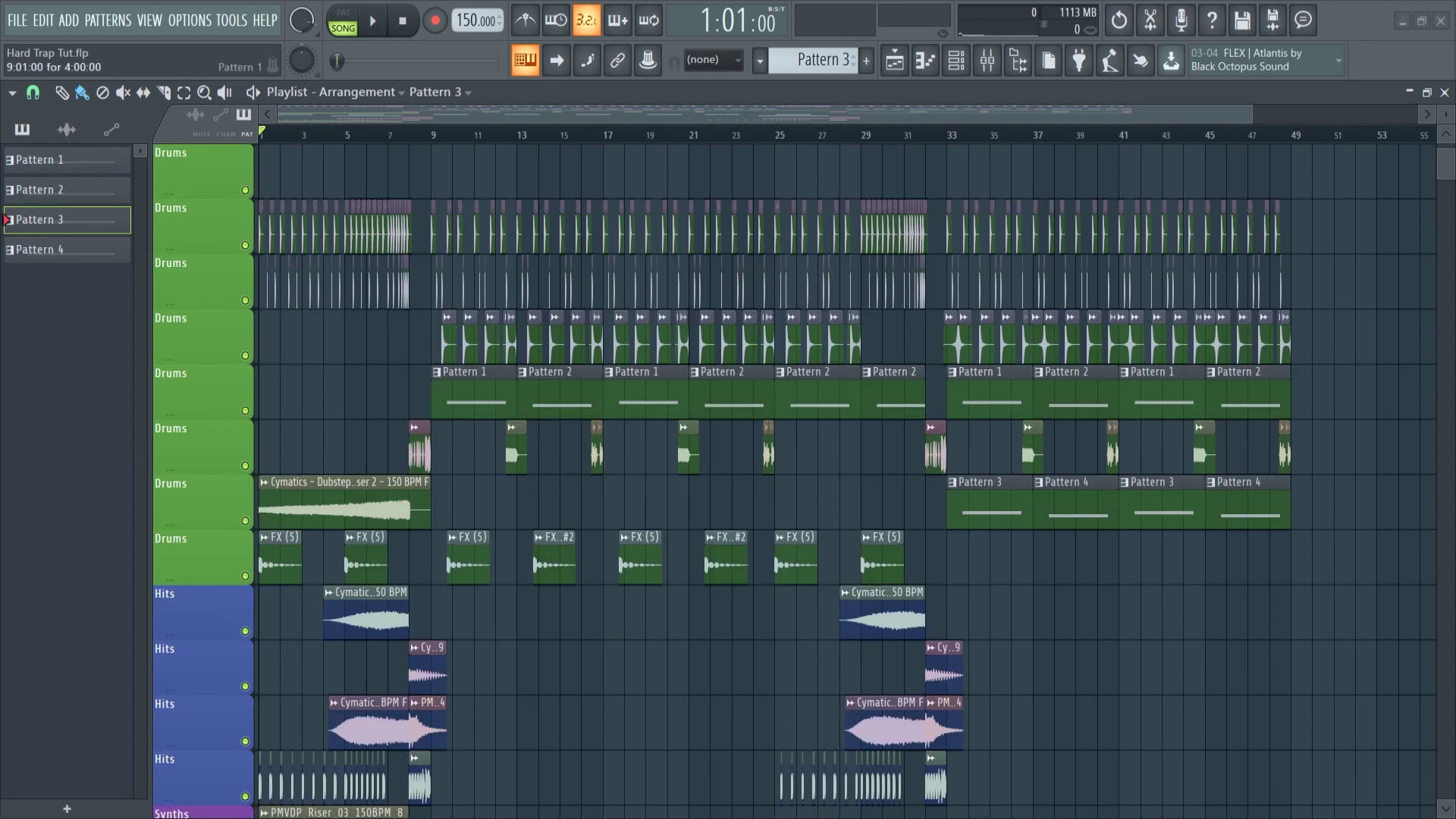
pyautogui.scroll(4, 427, 341)
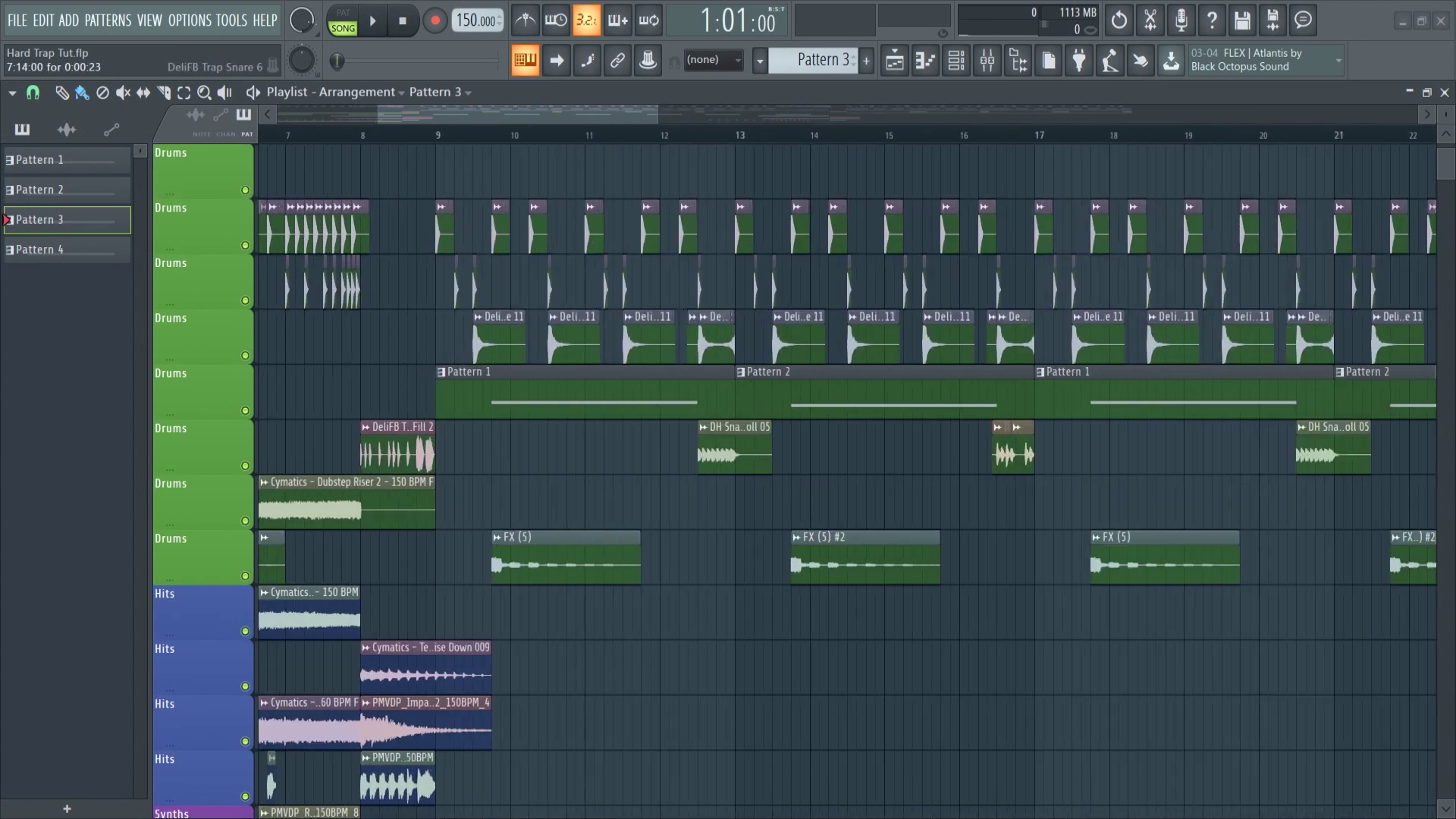
pyautogui.scroll(2, 493, 341)
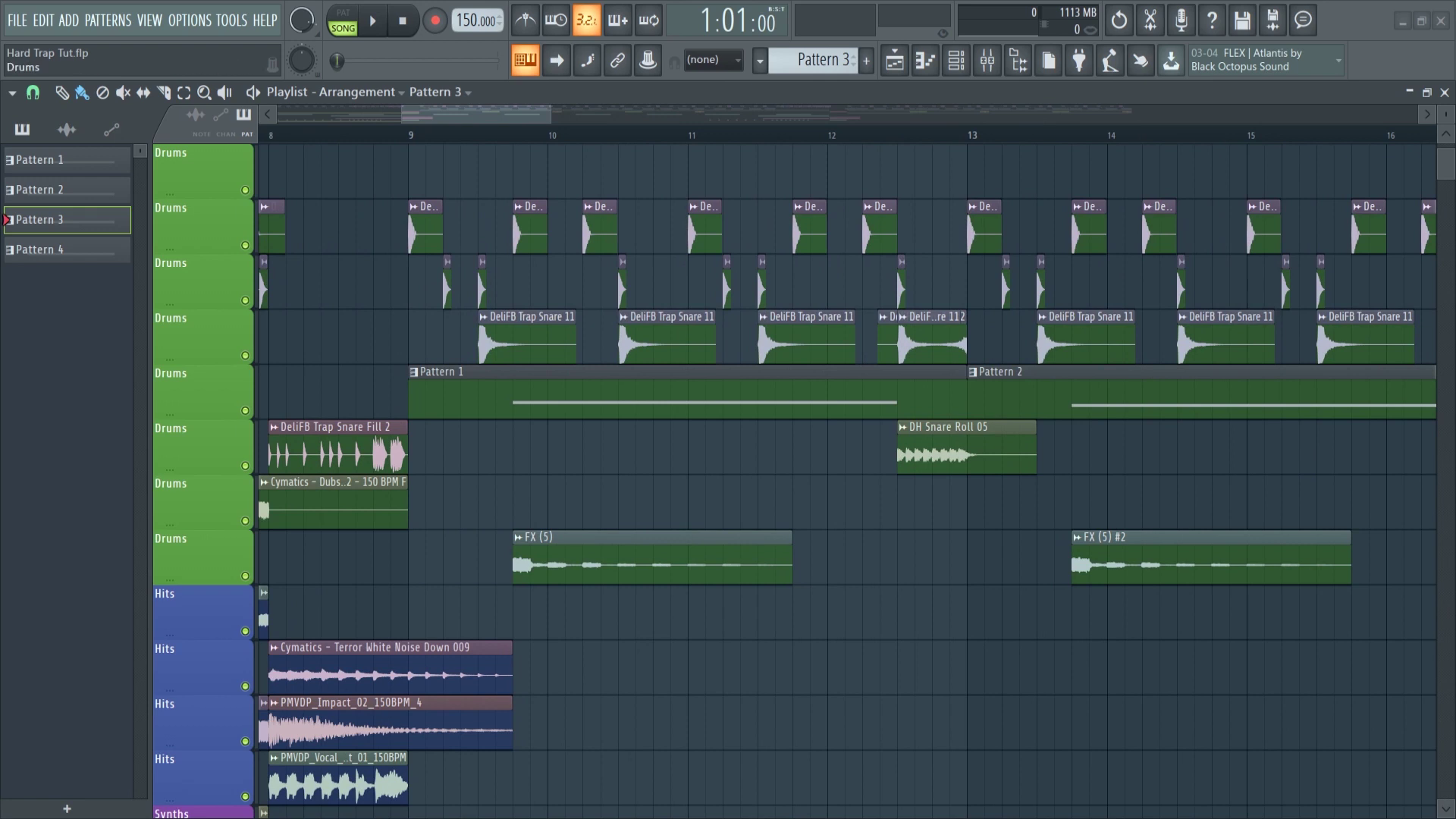
pyautogui.rightClick(247, 247)
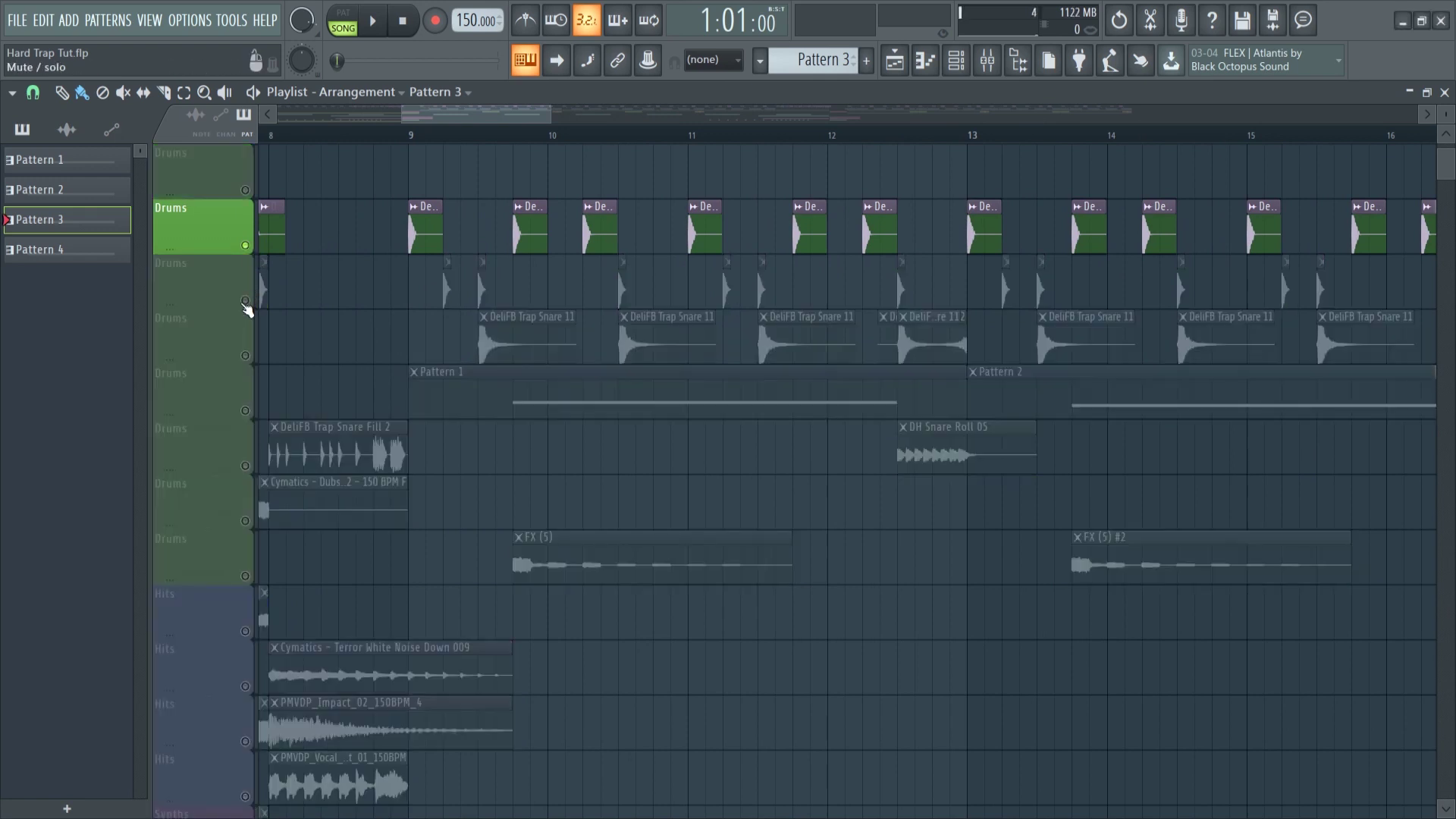
pyautogui.click(245, 301)
pyautogui.click(245, 355)
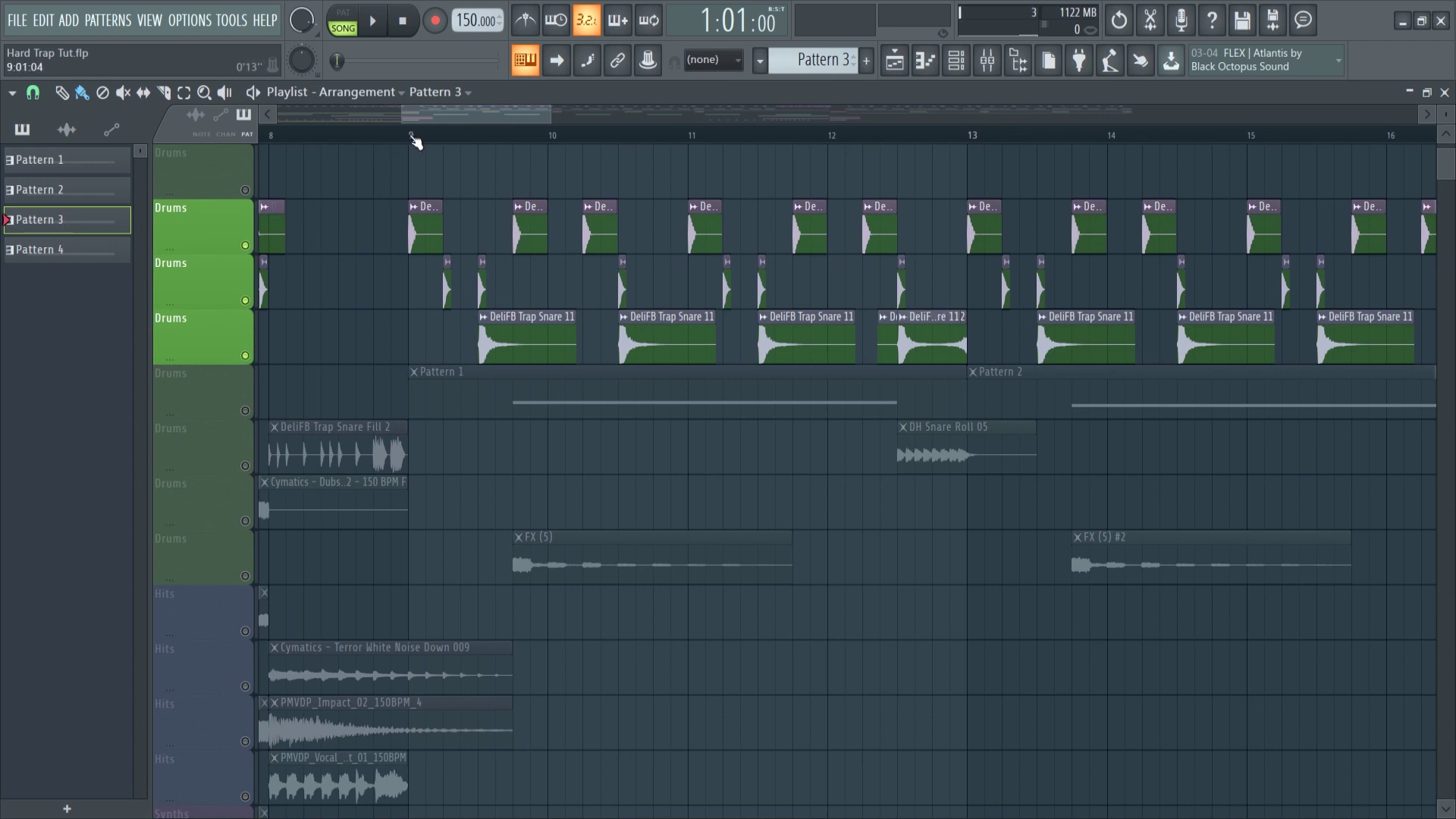
# Play the soloed drums from bar 9 and examine how the kick and snare clips are placed
pyautogui.press('space')
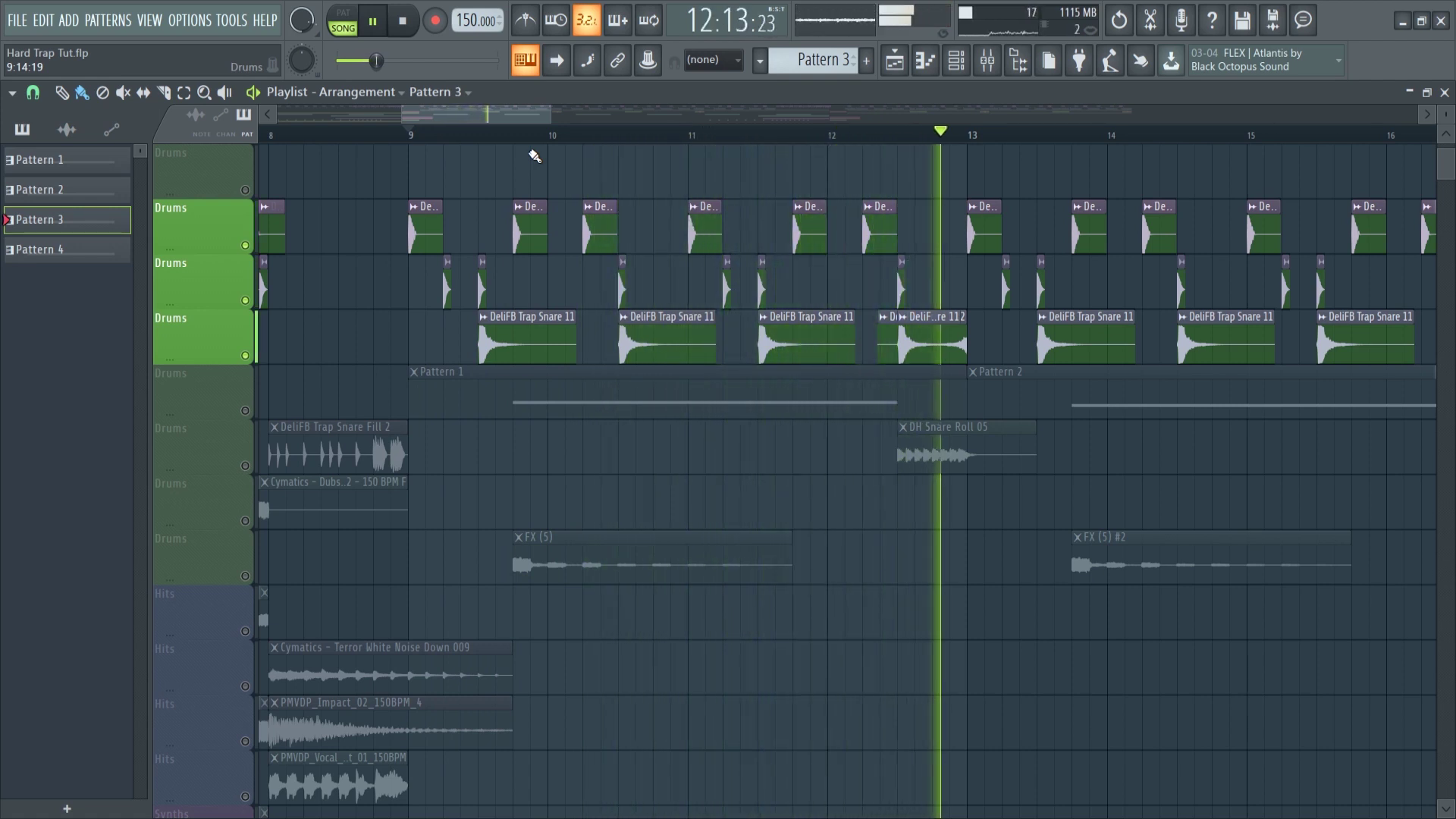
pyautogui.press('space')
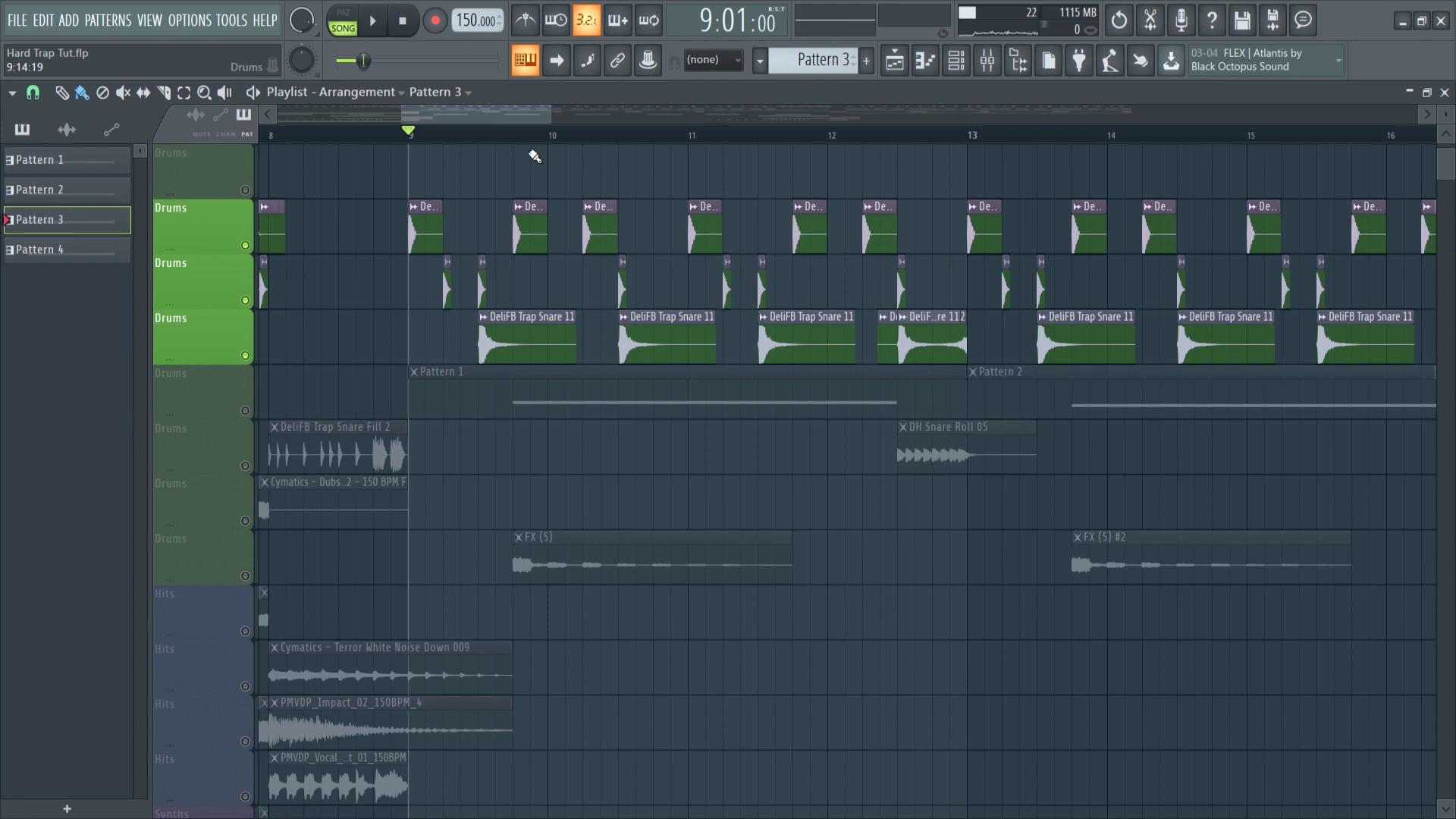
pyautogui.scroll(4, 417, 230)
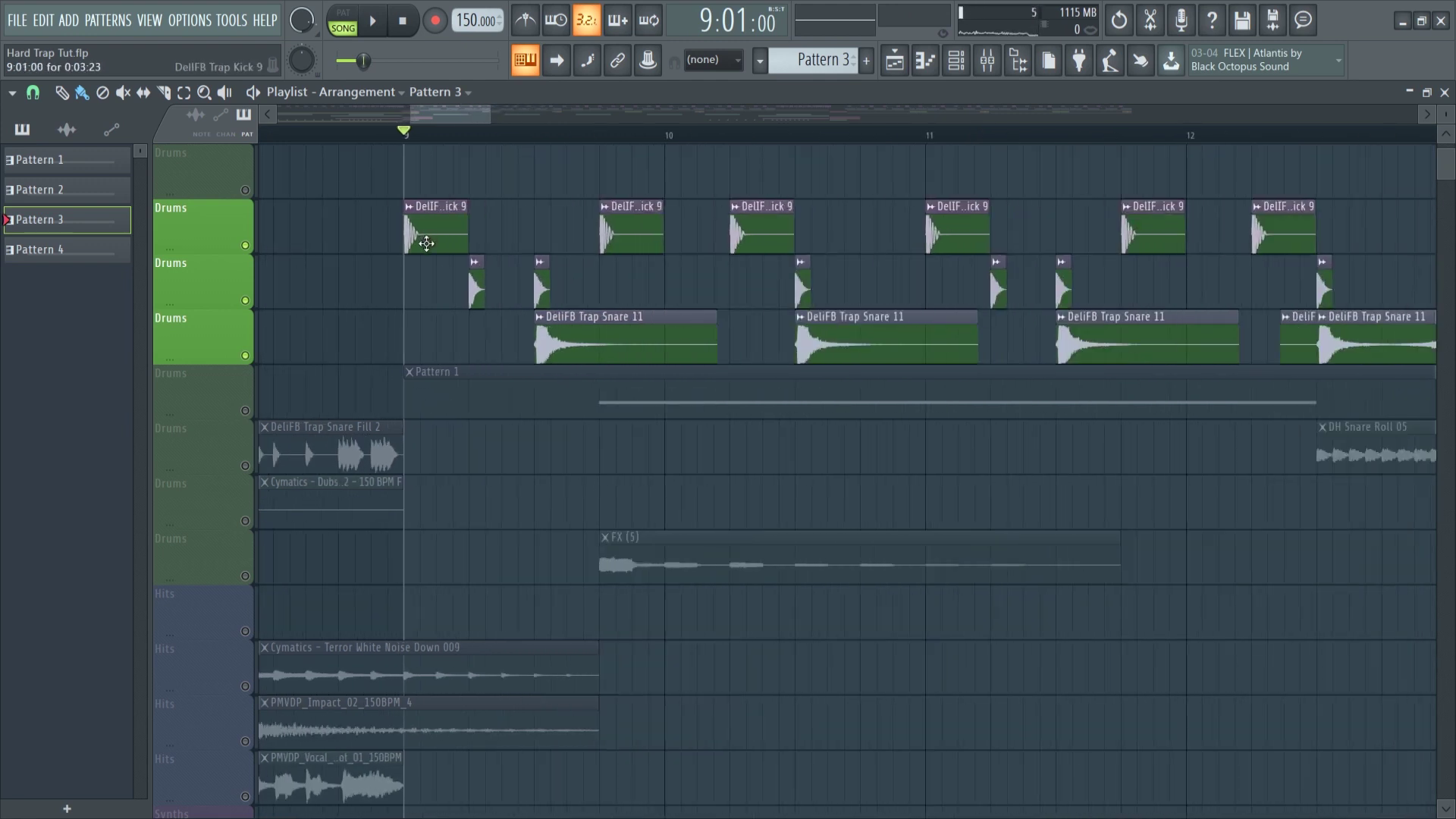
pyautogui.scroll(-4, 426, 242)
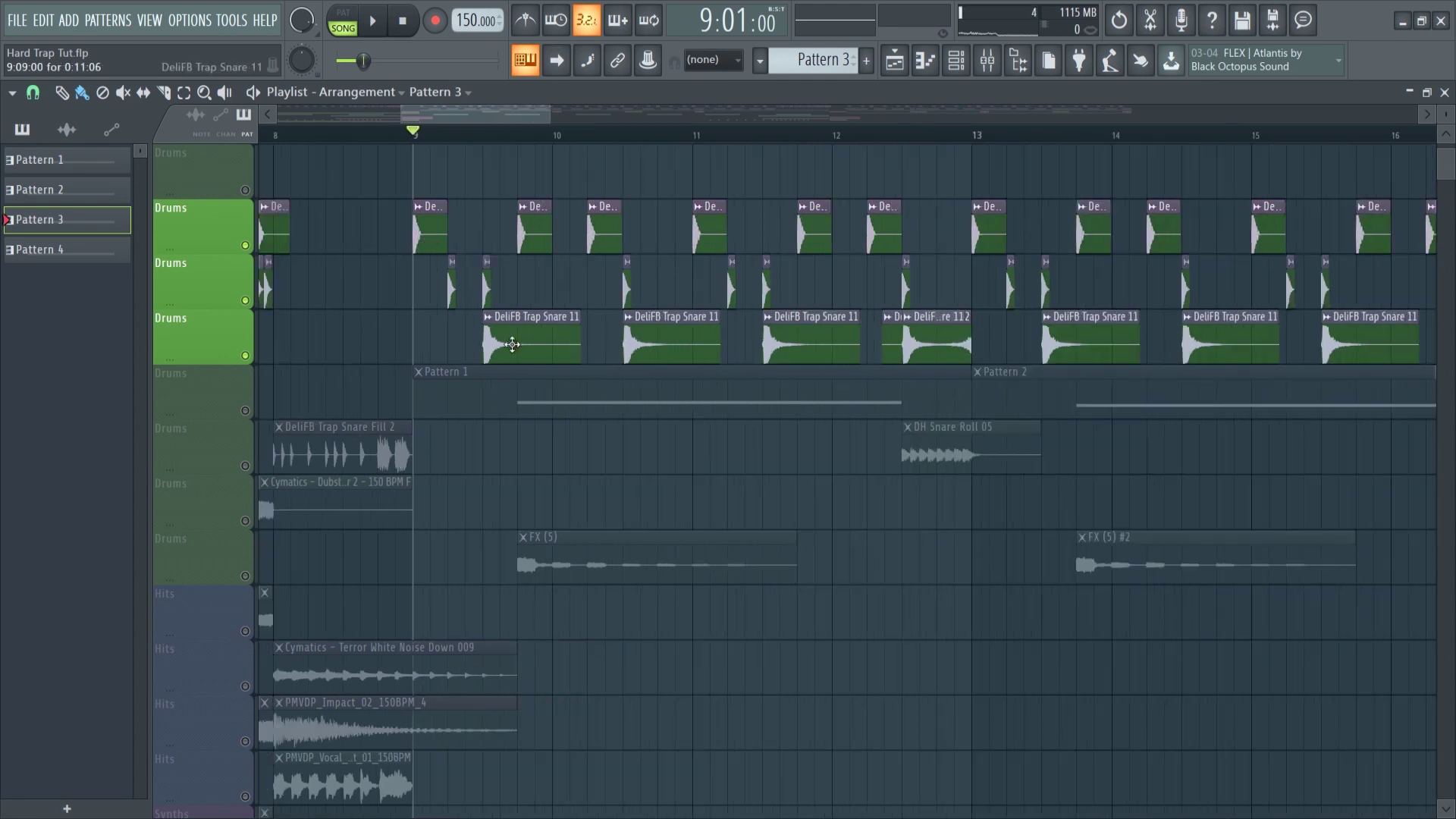
pyautogui.scroll(-8, 557, 410)
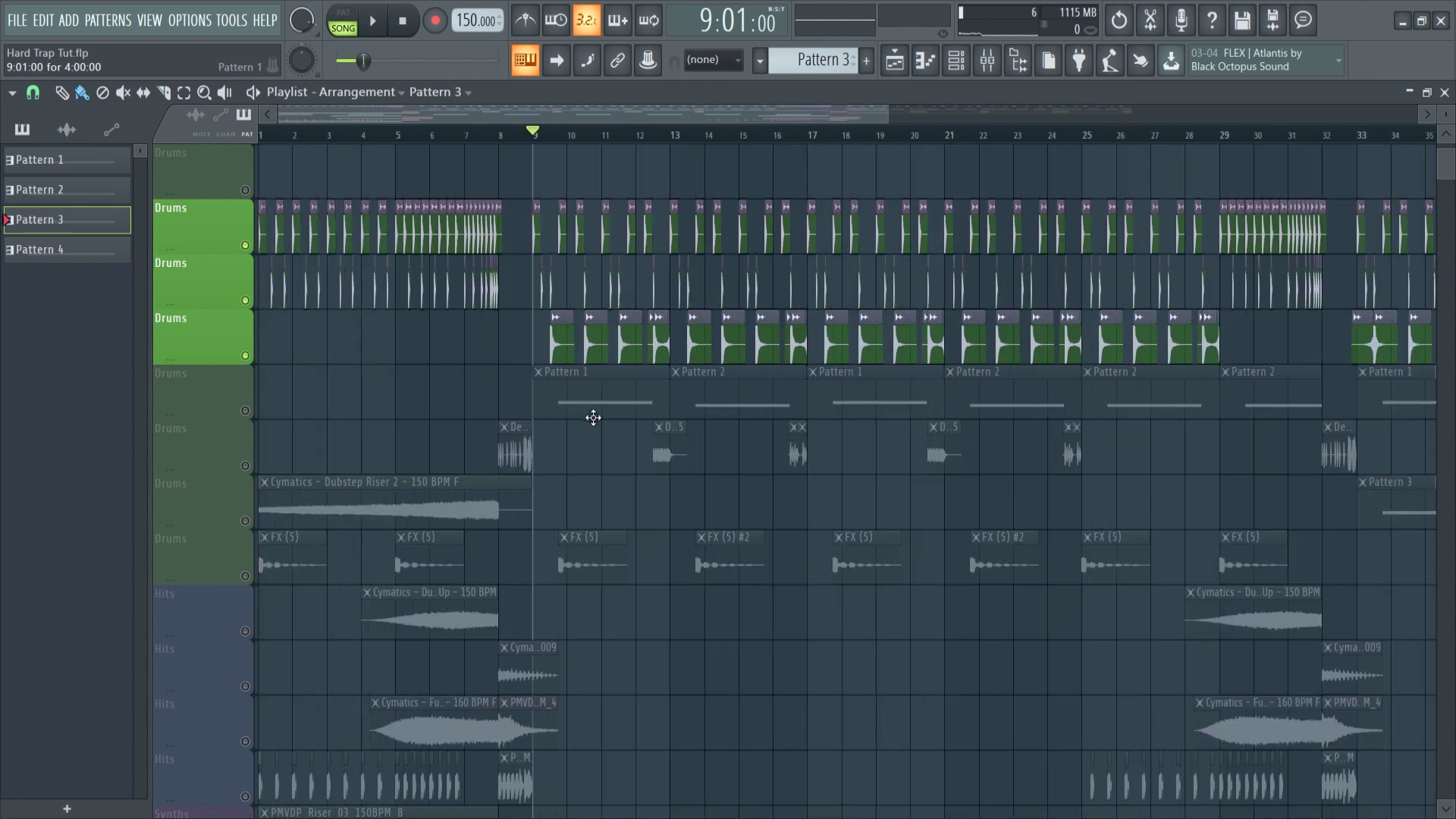
pyautogui.scroll(10, 468, 455)
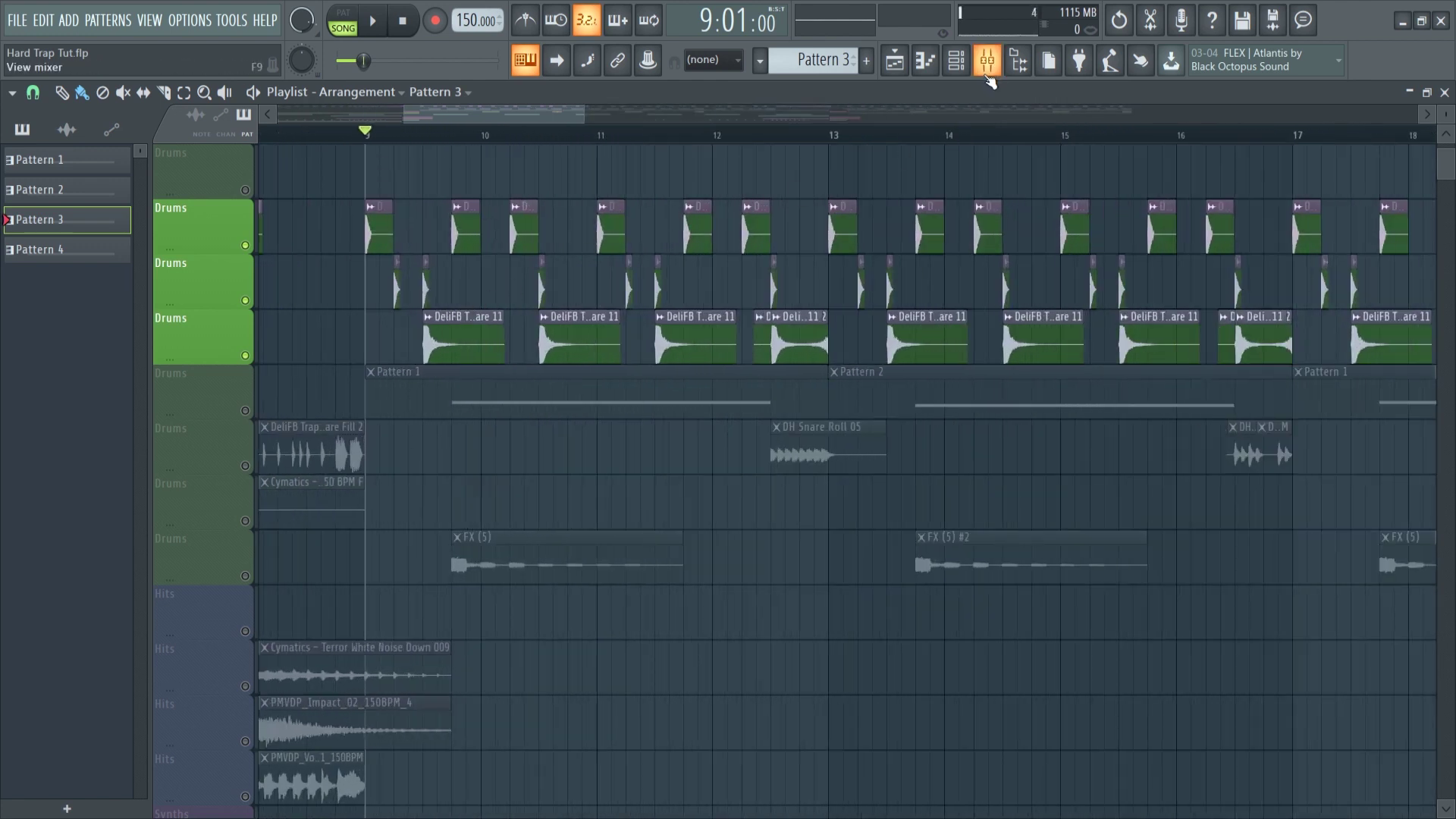
# Solo the Kick 1 channel in the mixer and listen to it from bar 9
pyautogui.click(986, 62)
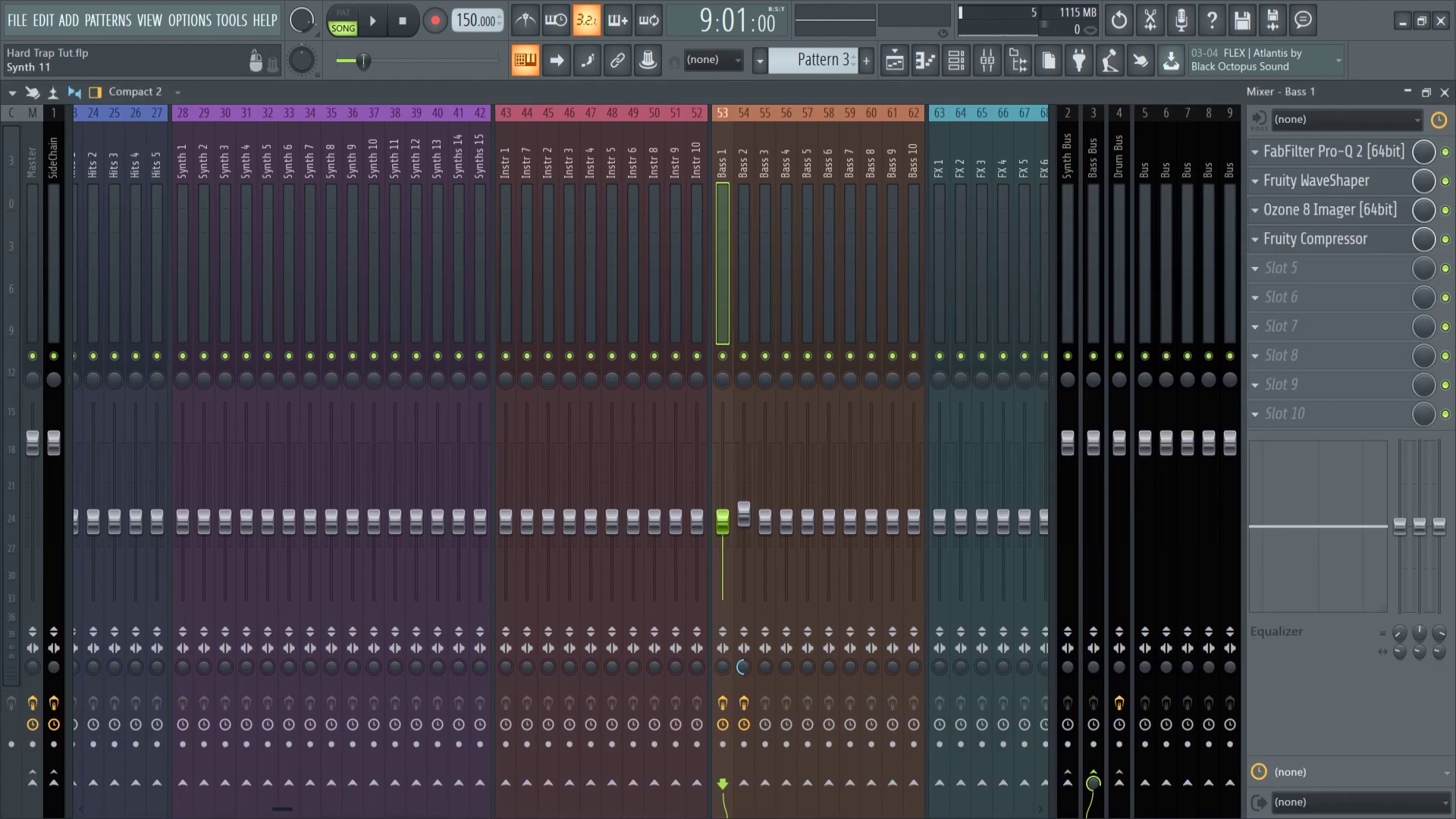
pyautogui.moveTo(284, 809); pyautogui.dragTo(85, 810)
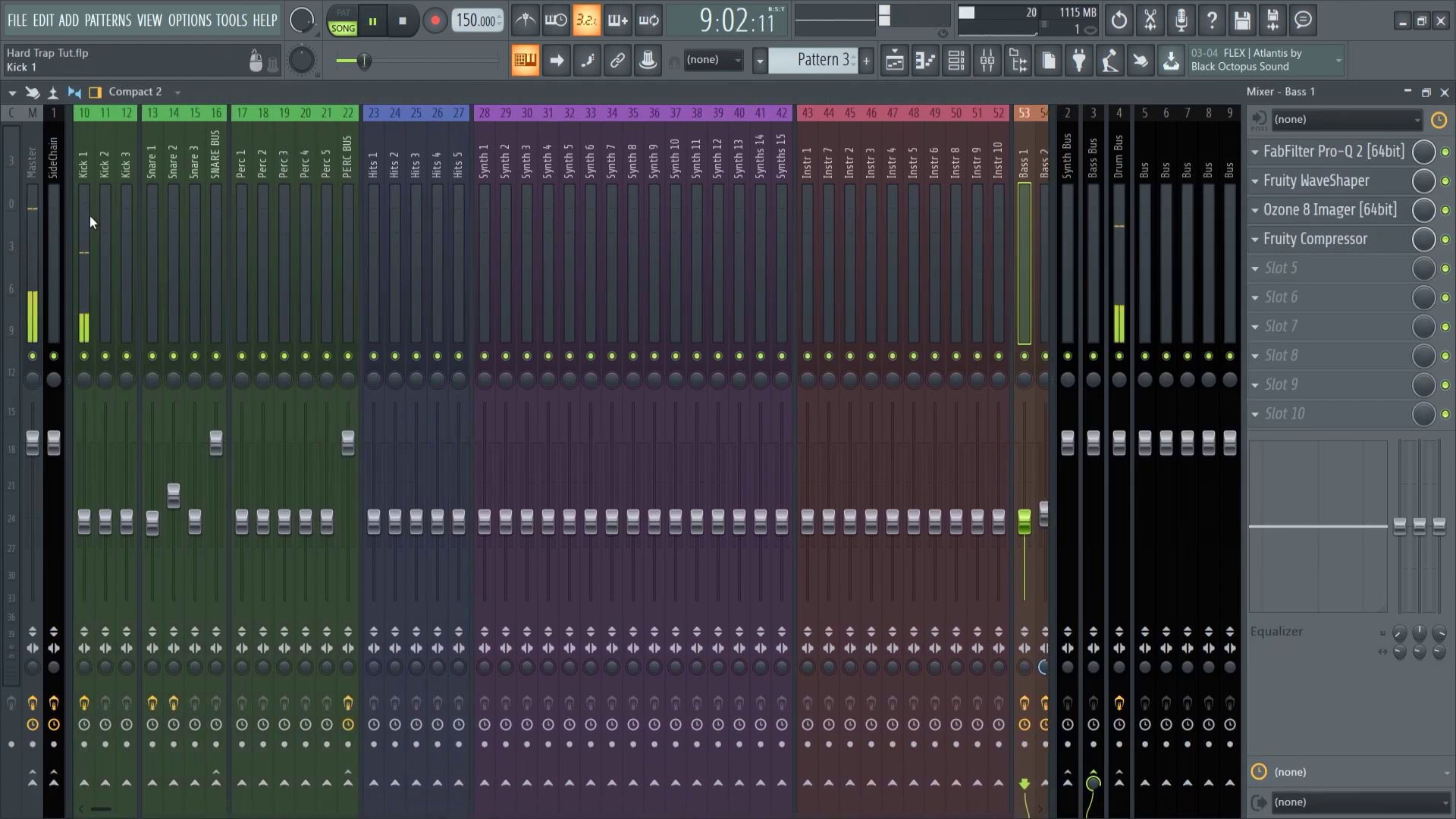
pyautogui.press('space')
pyautogui.rightClick(84, 355)
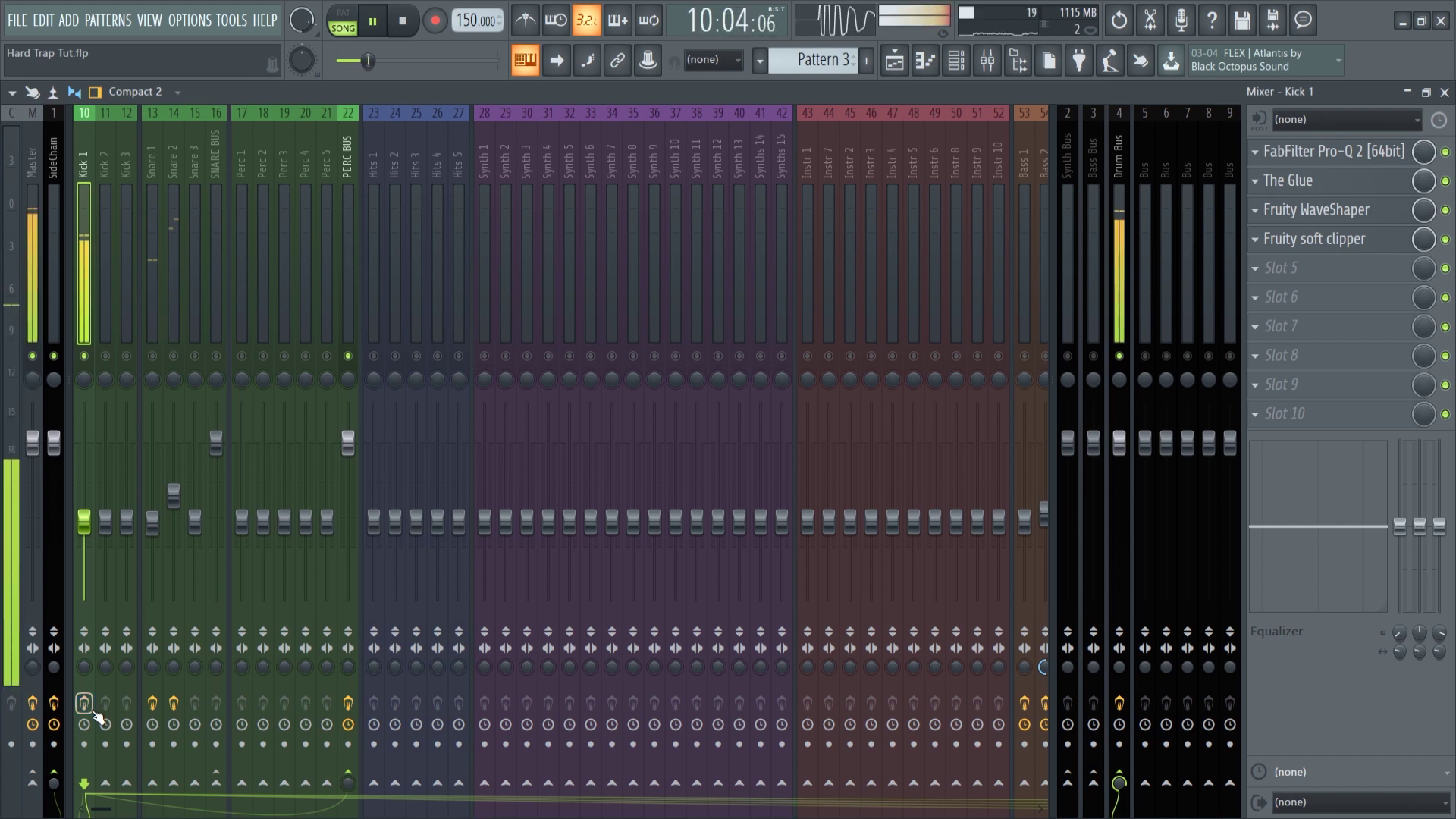
pyautogui.press('space')
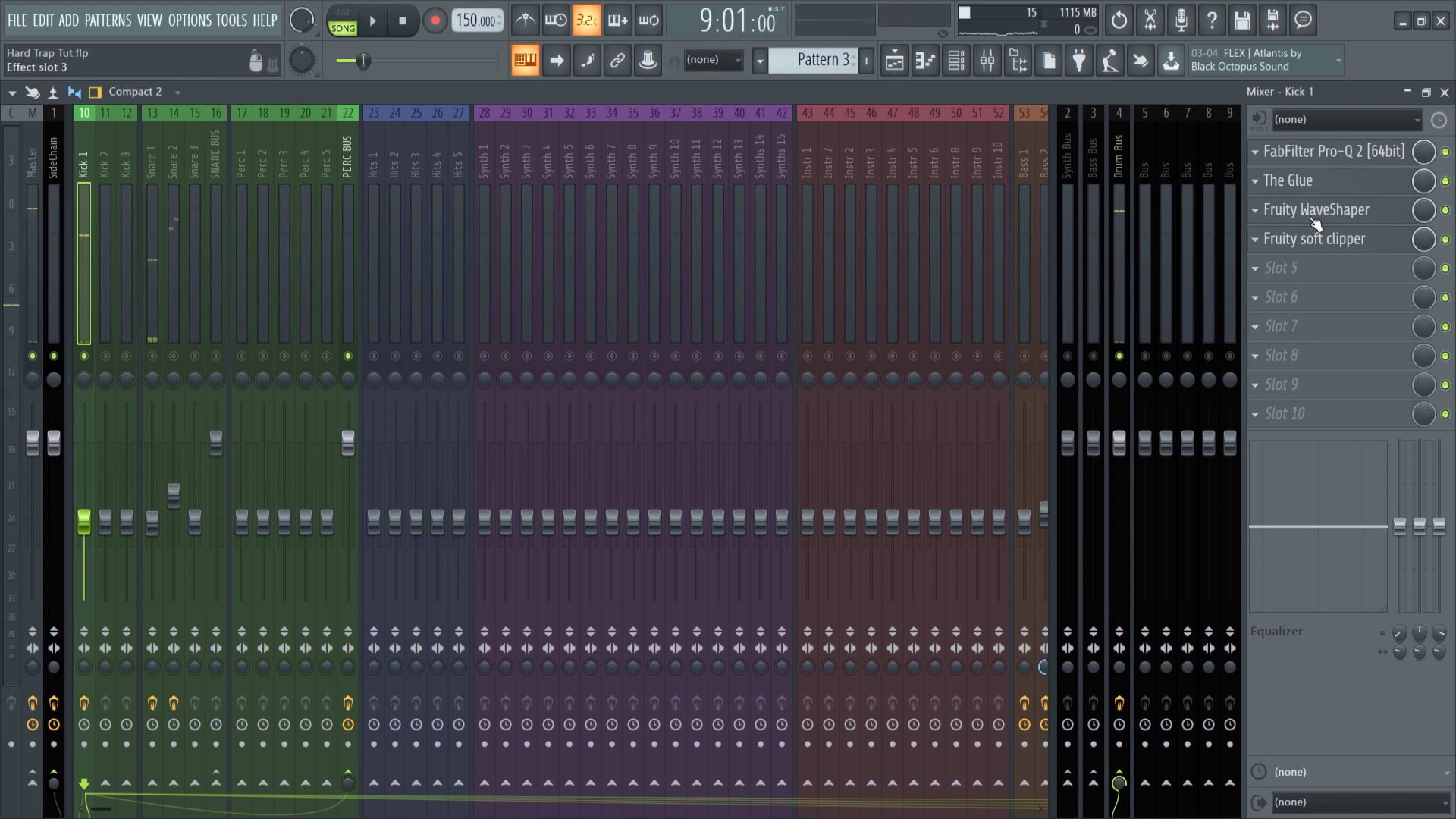
# Examine the FabFilter Pro-Q 2 equalizer on Kick 1 and audition its low-frequency boost band in isolation
pyautogui.click(1352, 151)
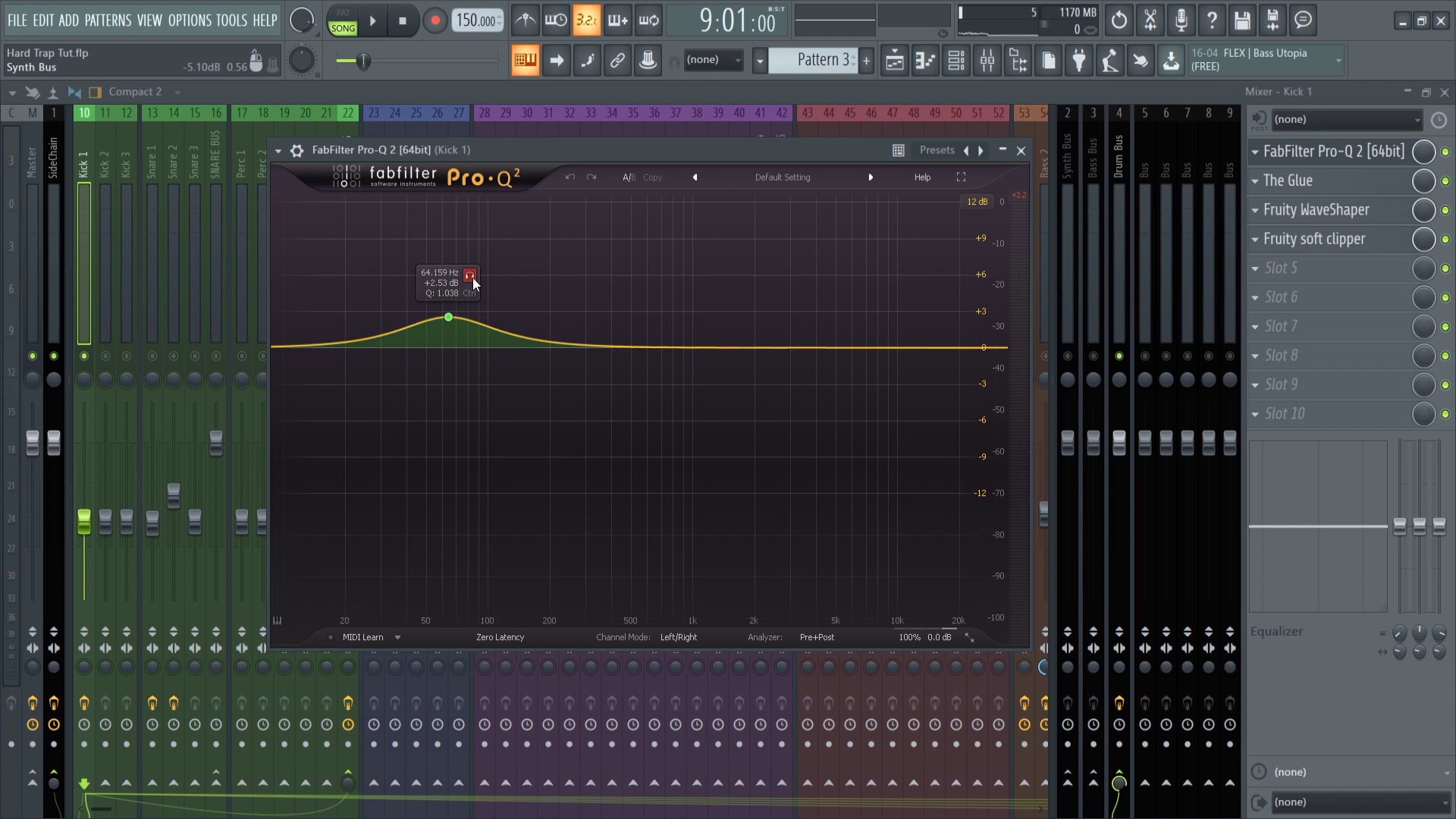
pyautogui.press('space')
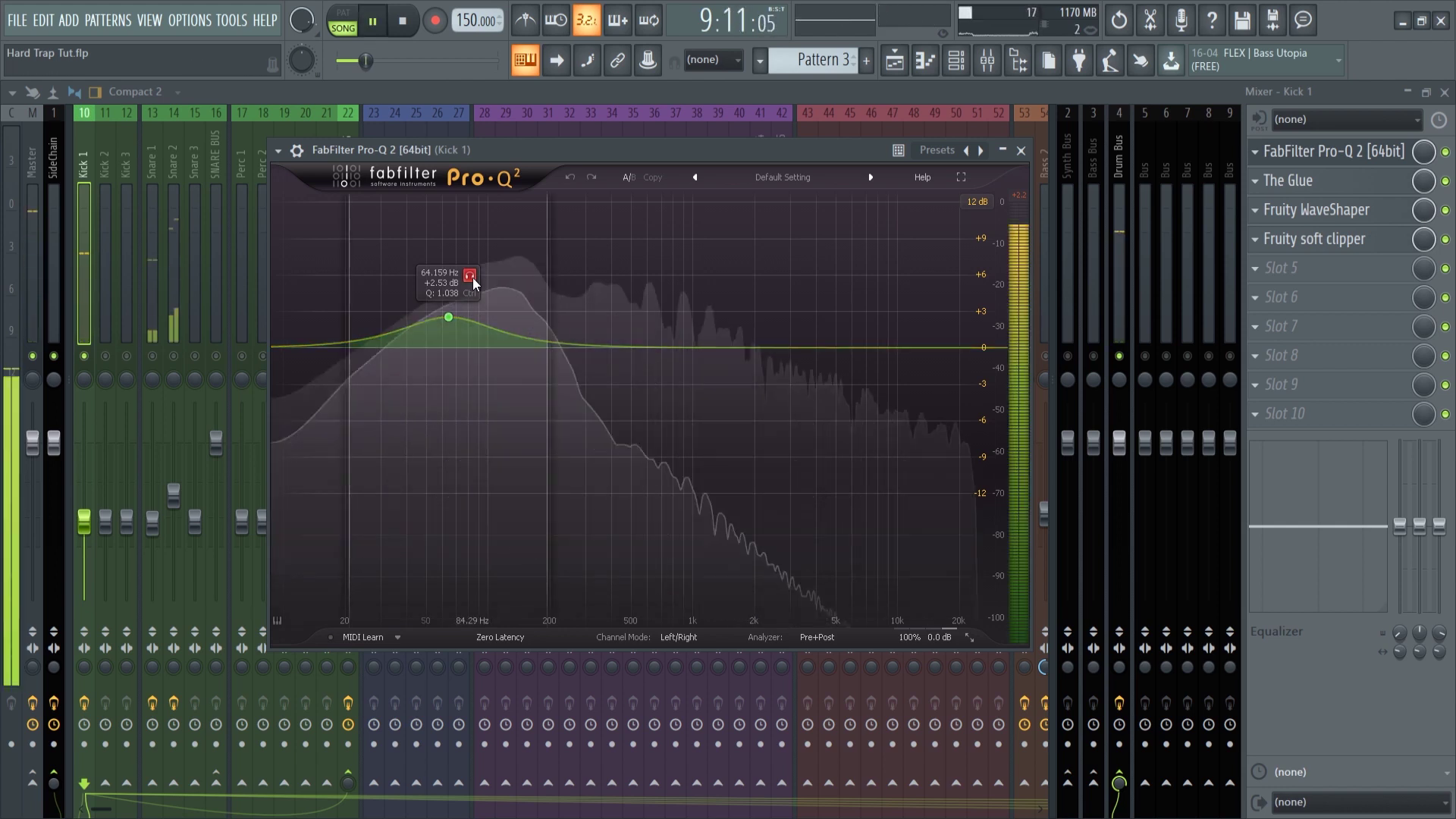
pyautogui.press('space')
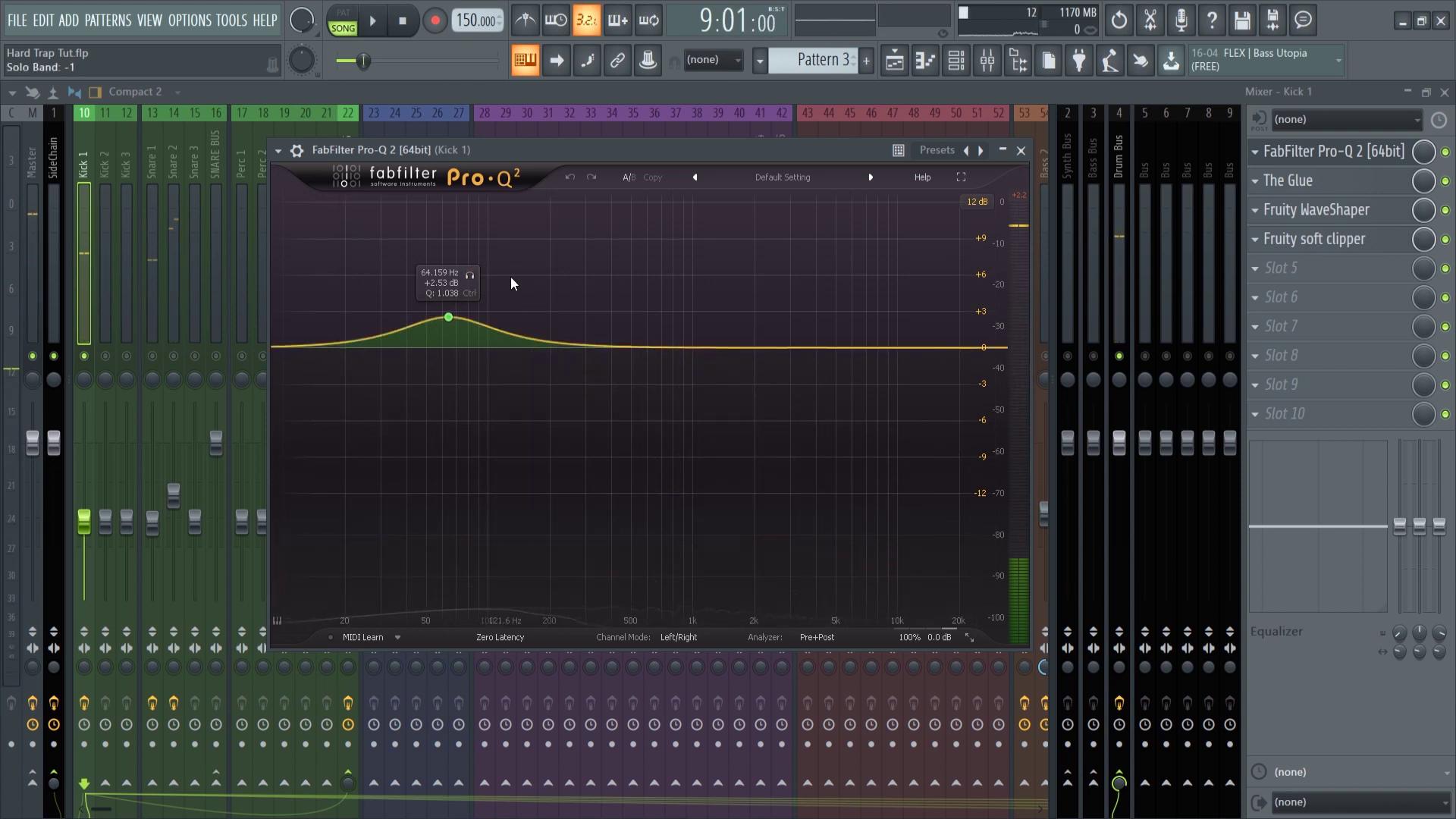
pyautogui.click(1021, 150)
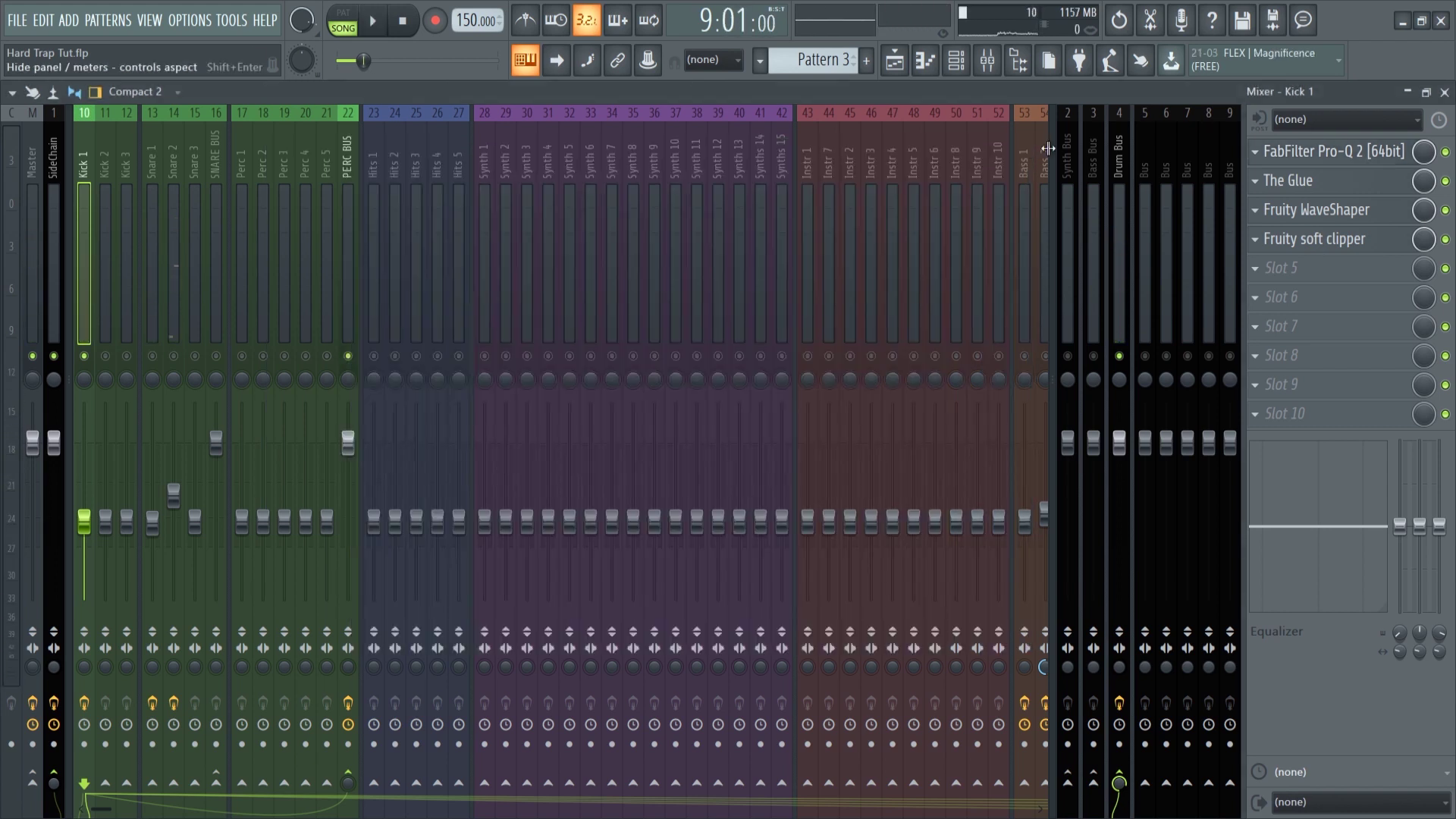
# Review the settings of The Glue, Fruity WaveShaper and Fruity soft clipper on the Kick 1 channel
pyautogui.click(1308, 182)
pyautogui.click(614, 113)
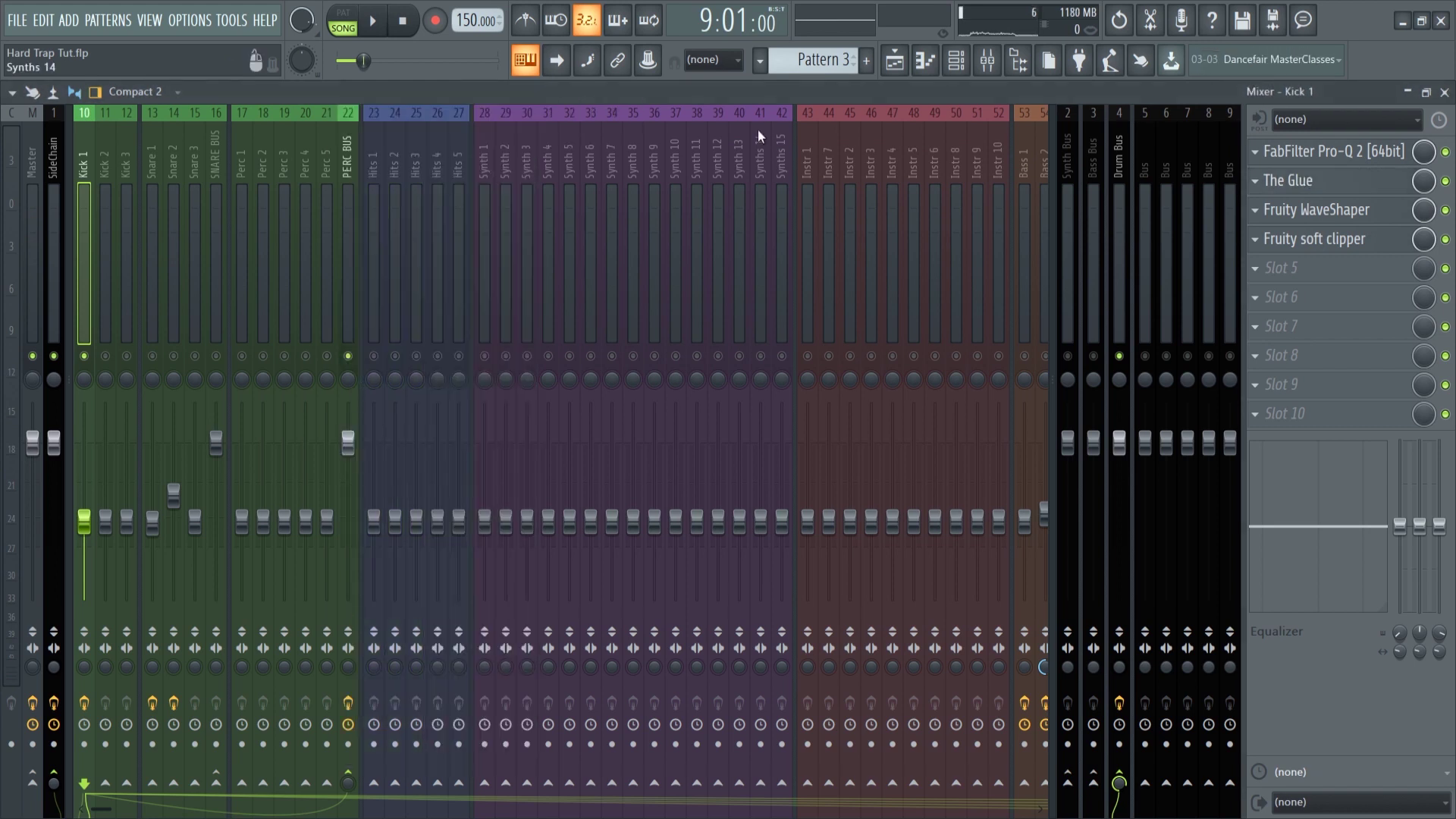
pyautogui.click(1310, 216)
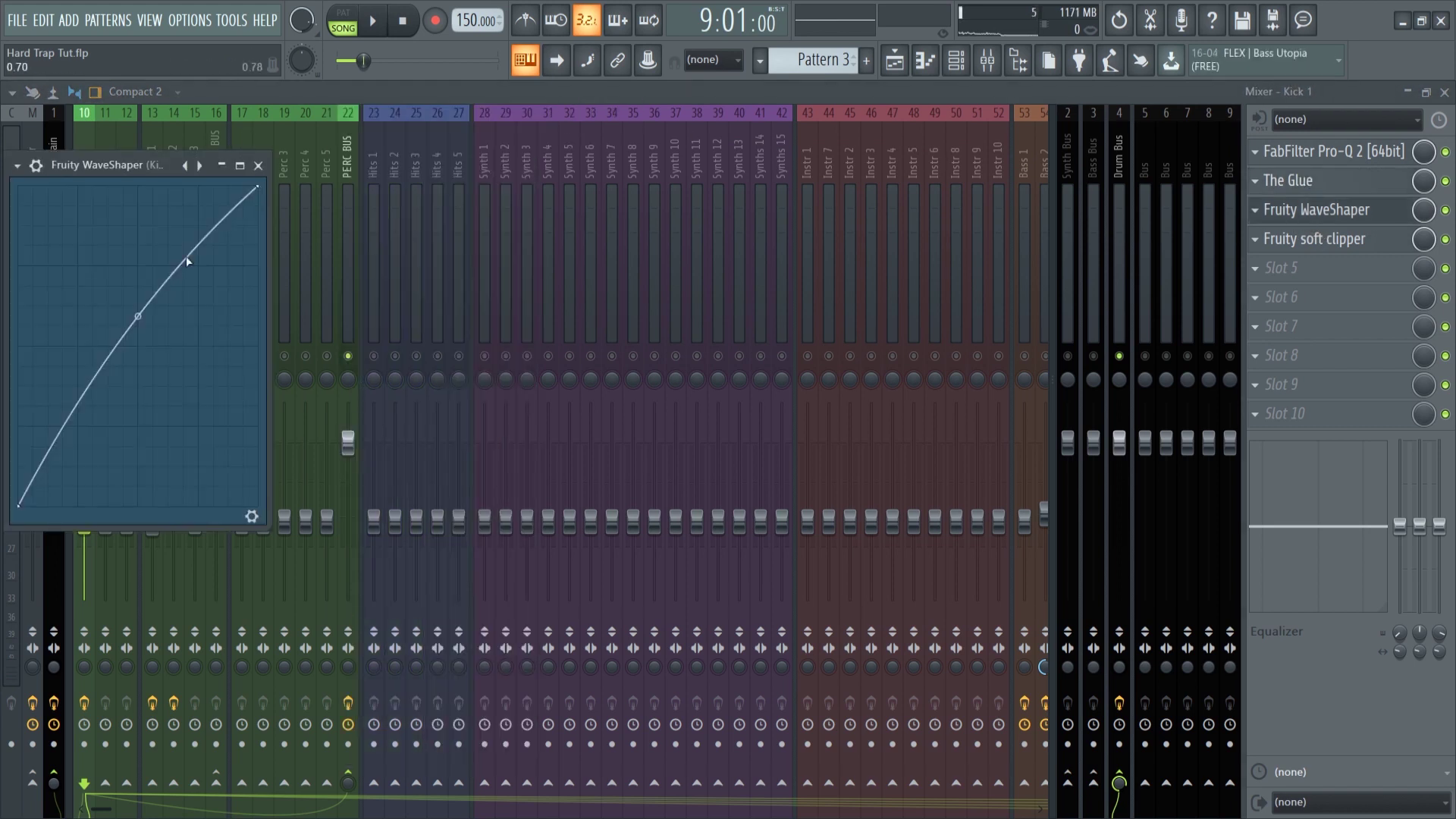
pyautogui.click(259, 165)
pyautogui.click(1320, 239)
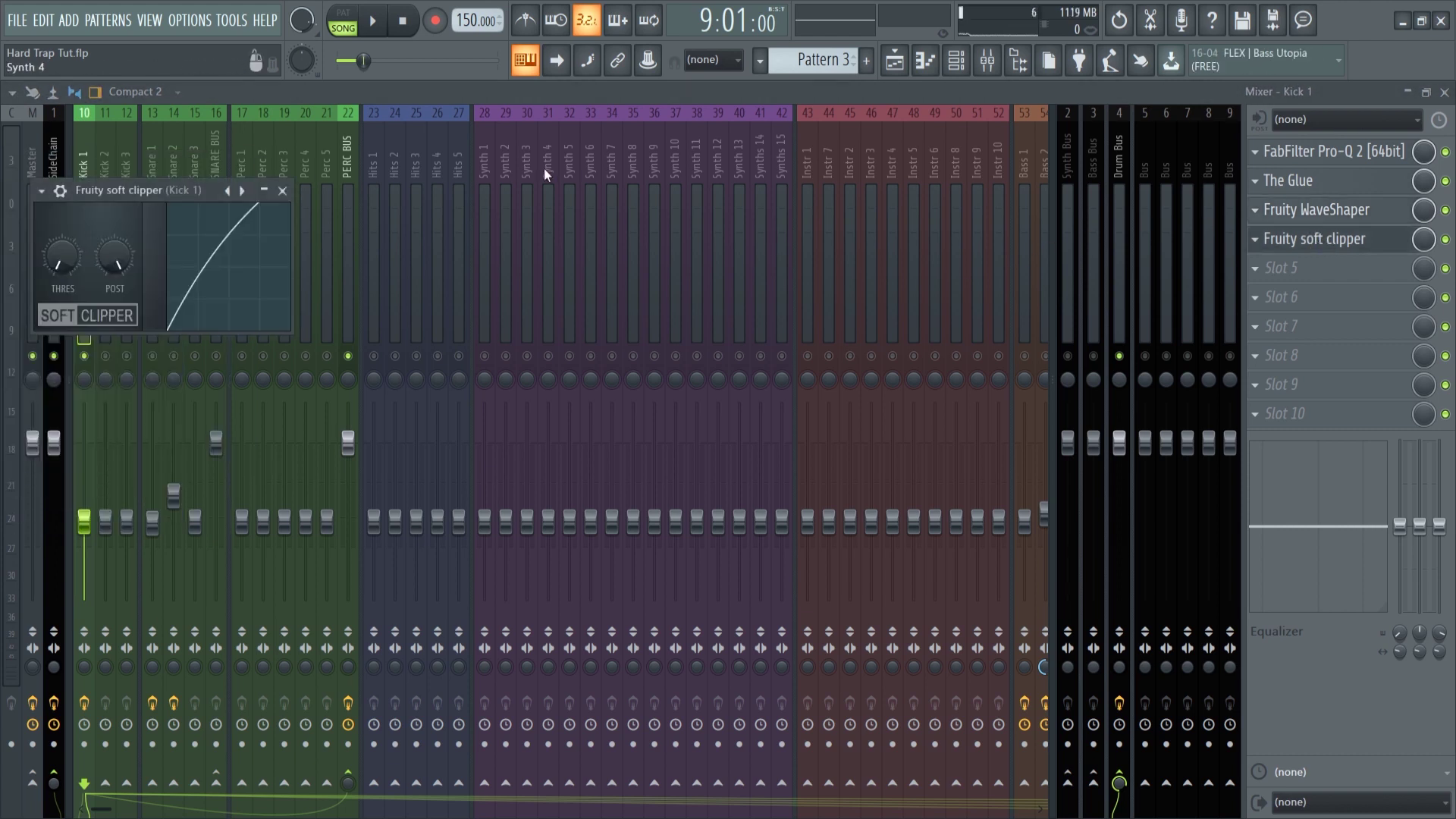
pyautogui.click(283, 189)
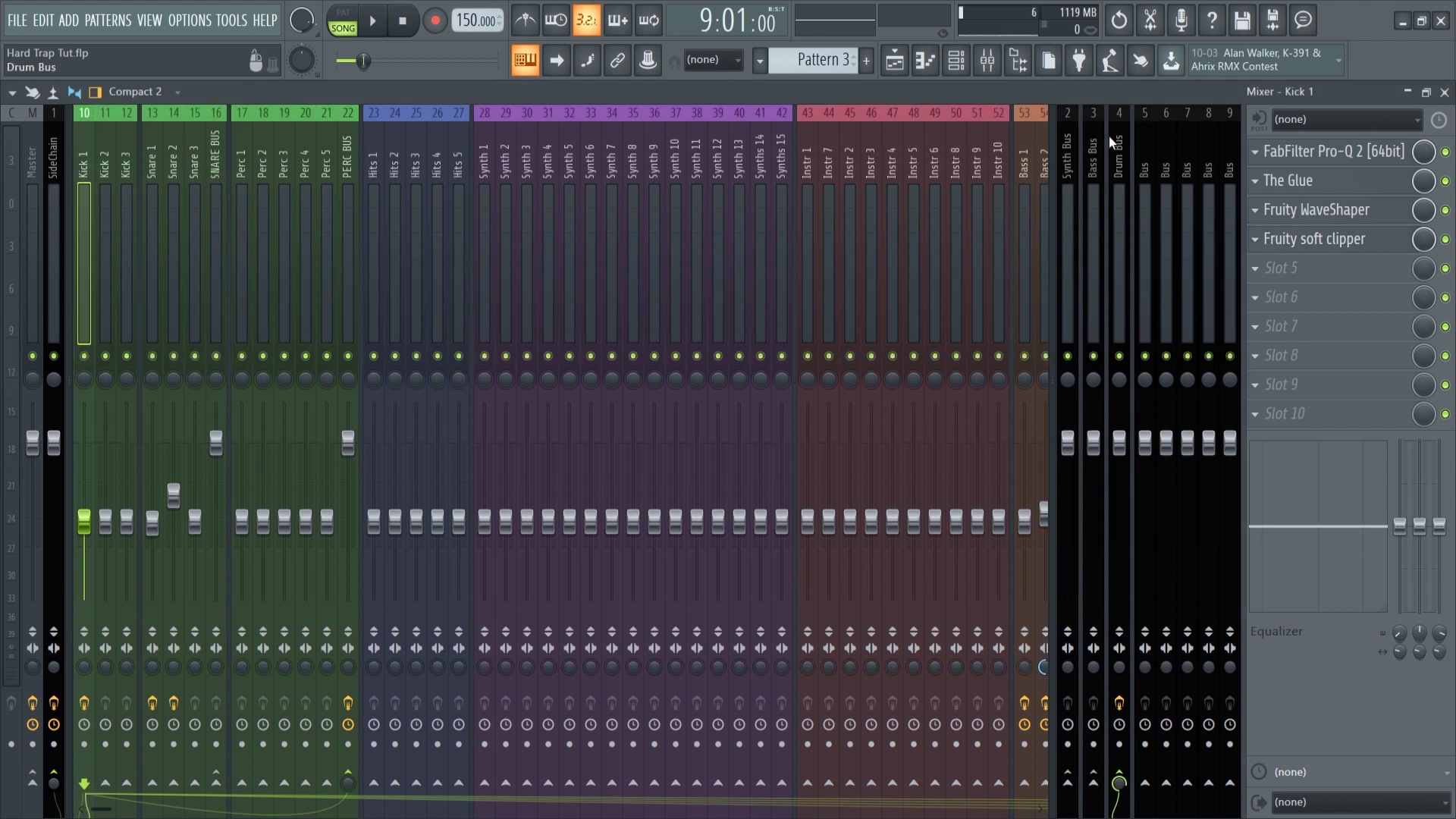
# Mute the Kick 1 mixer channel, select Snare 1 and listen to the remaining drums from bar 9
pyautogui.press('F5')
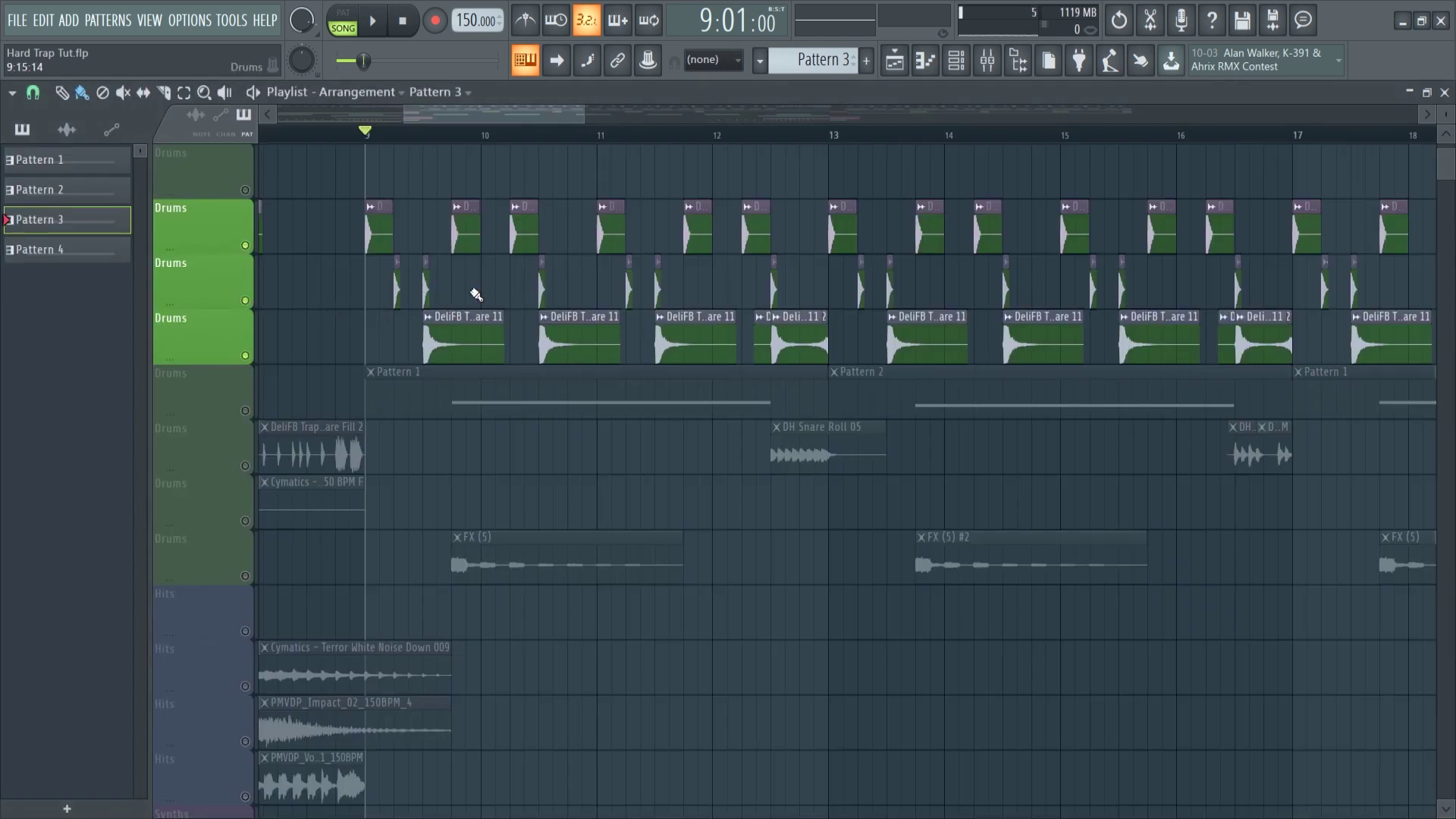
pyautogui.click(989, 61)
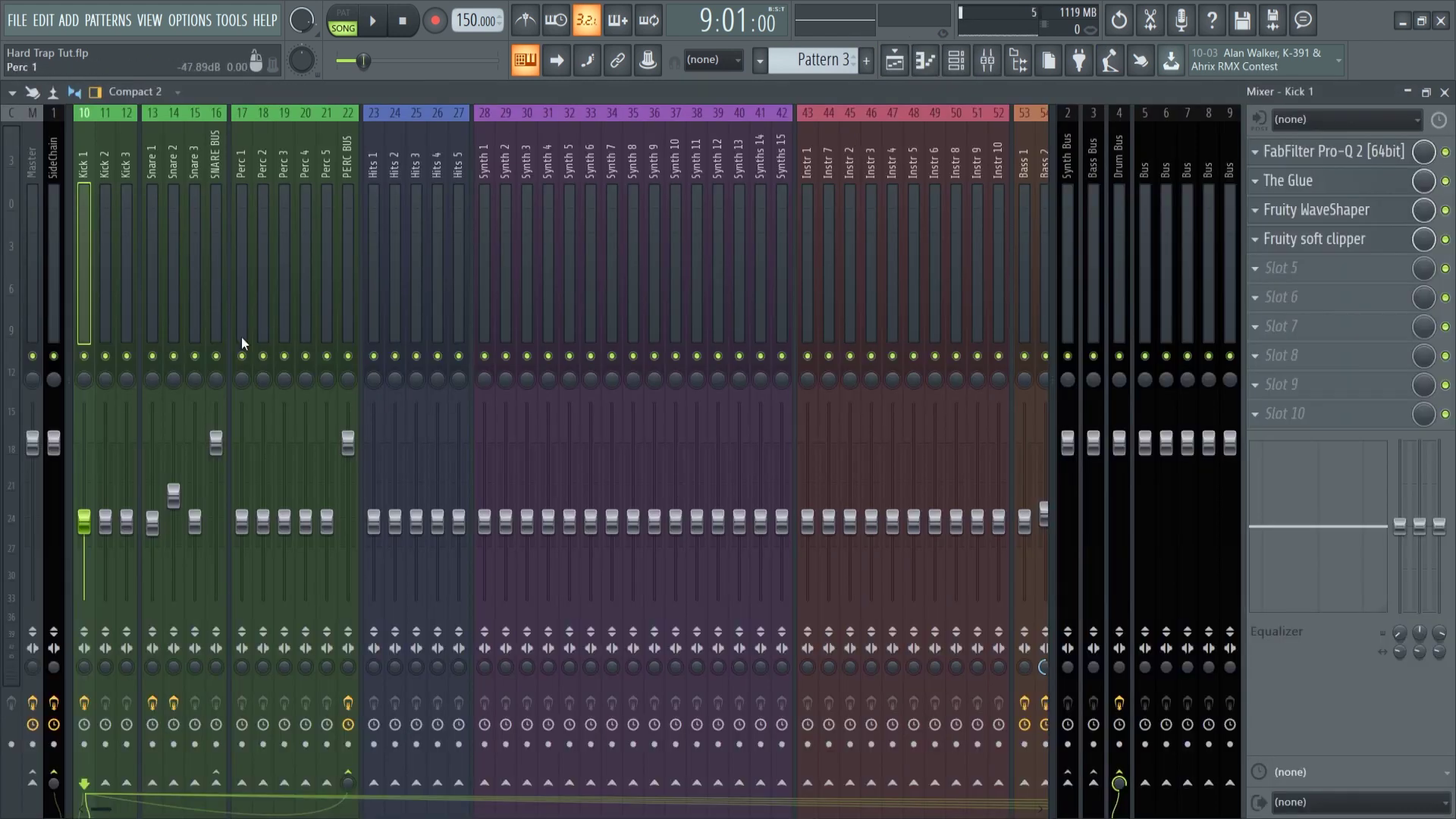
pyautogui.press('space')
pyautogui.click(83, 356)
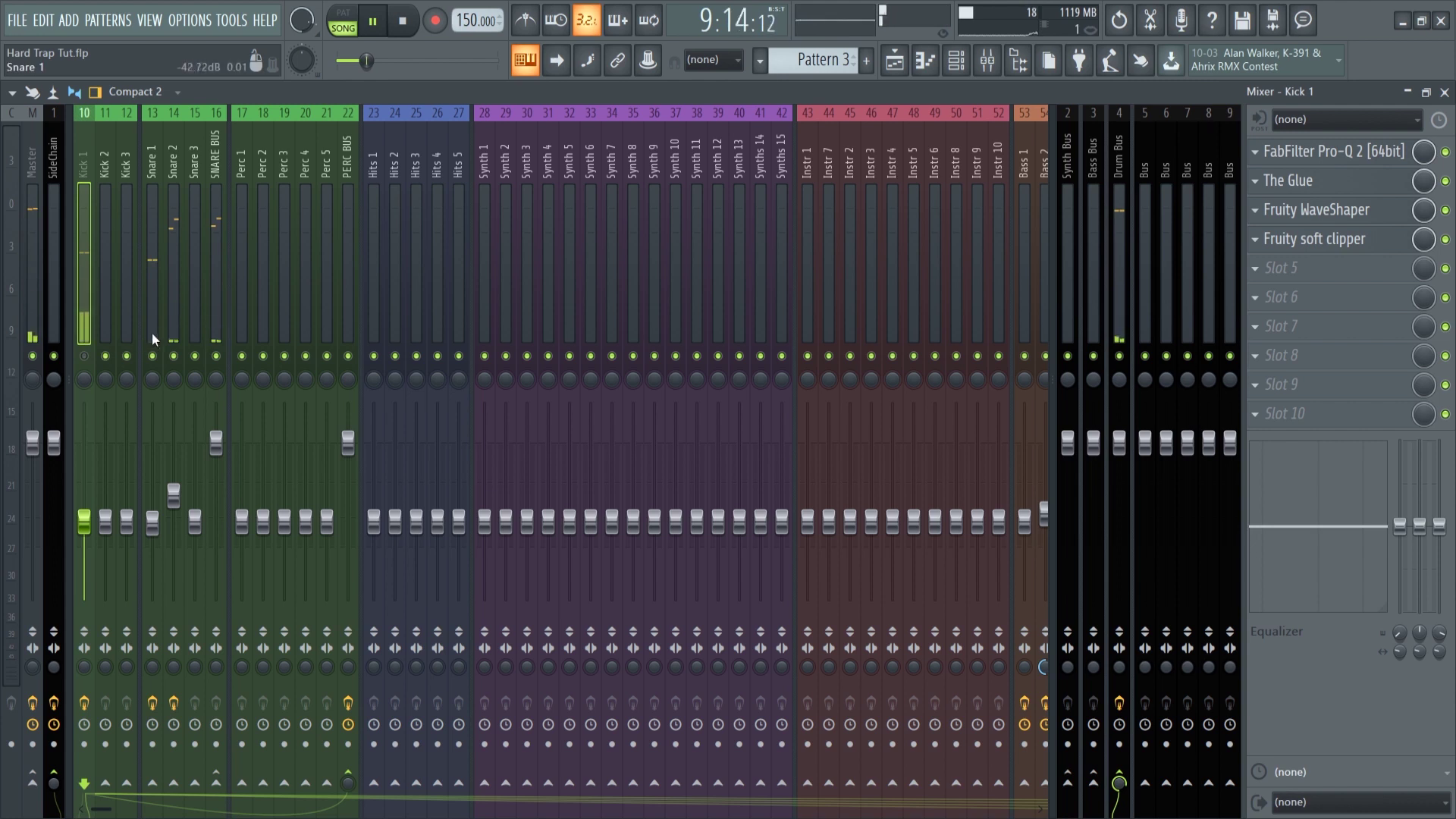
pyautogui.click(153, 335)
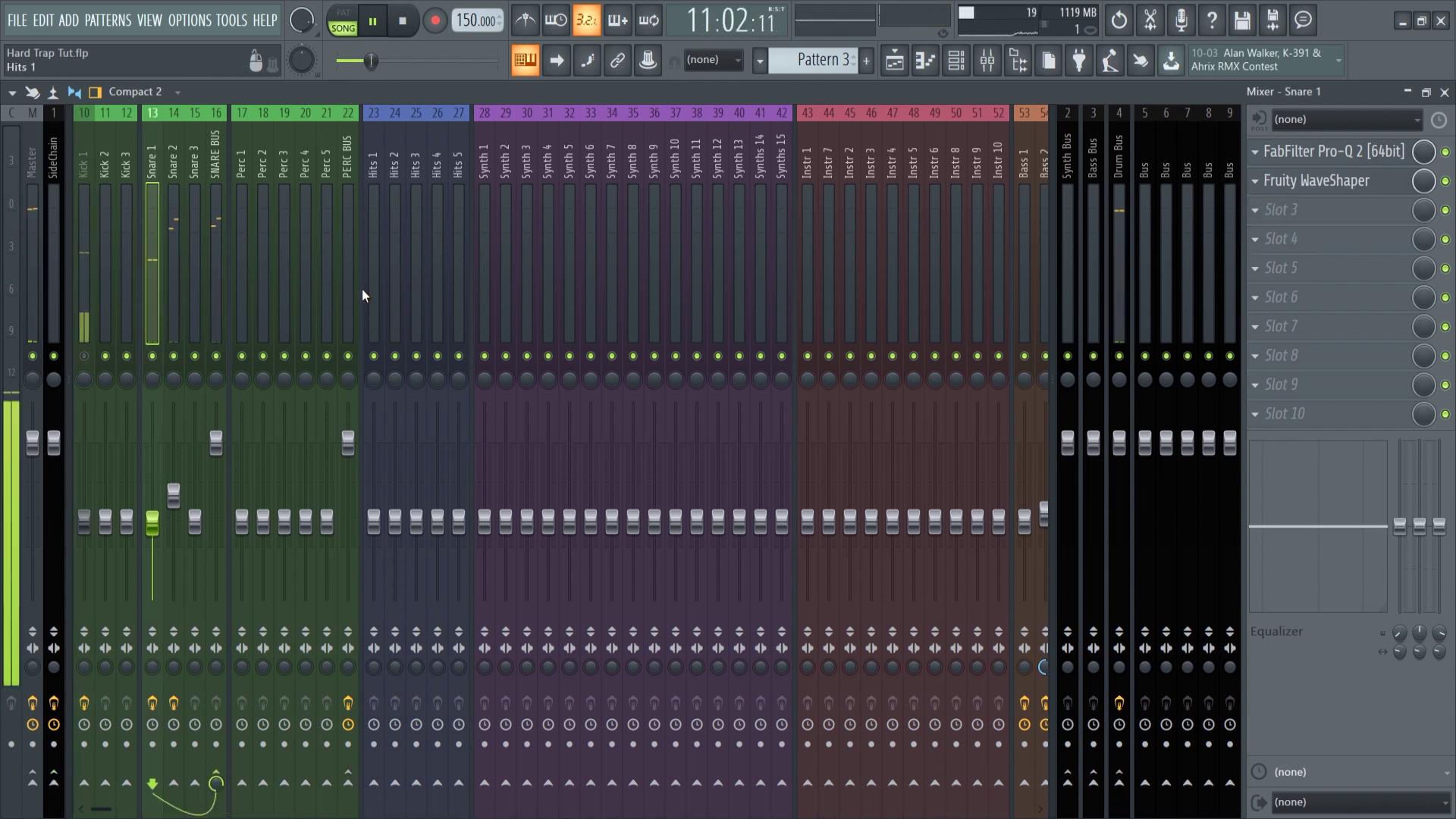
pyautogui.press('space')
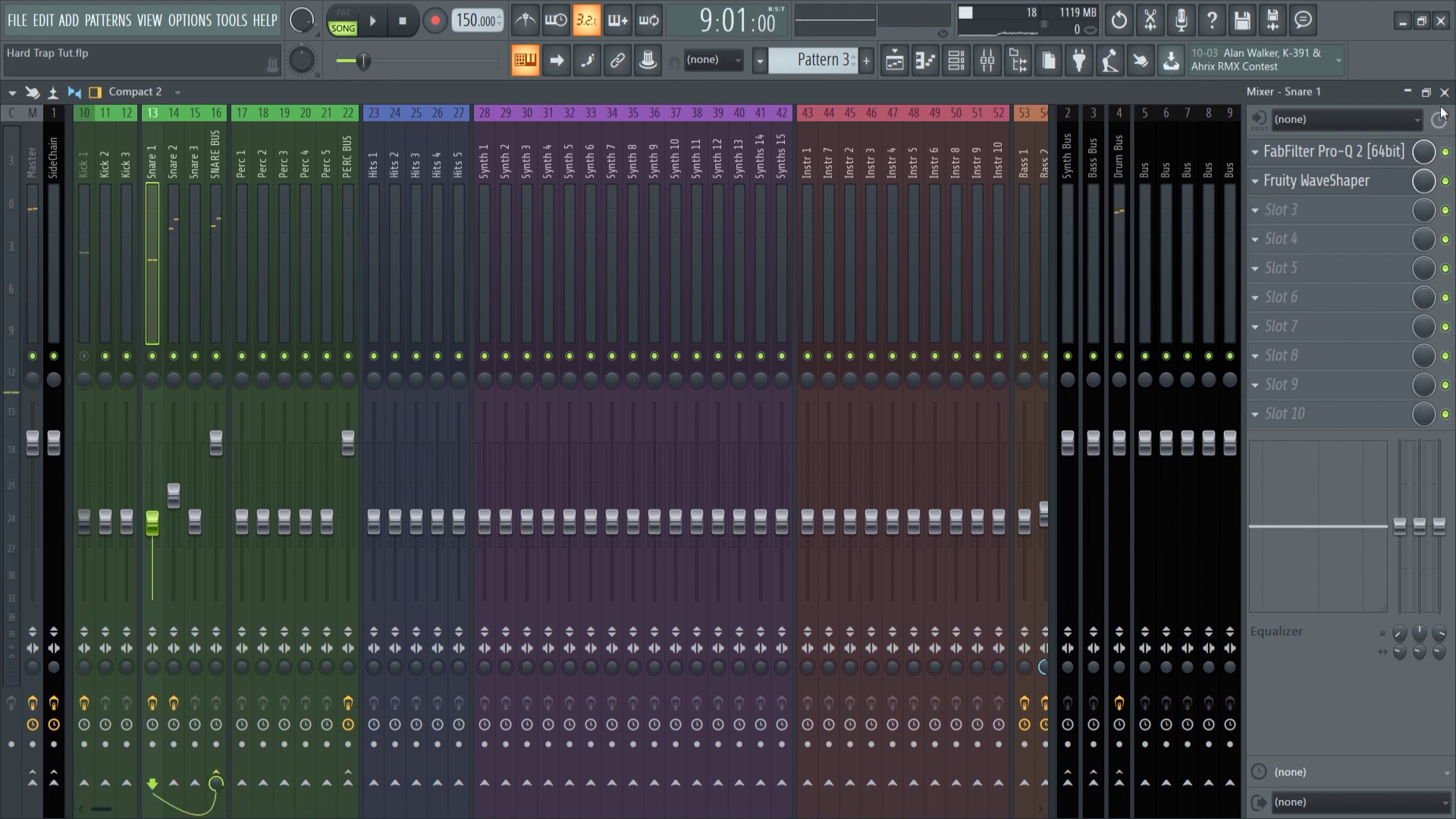
# Examine the low-cut curve in the FabFilter Pro-Q 2 equalizer on Snare 1
pyautogui.click(1361, 154)
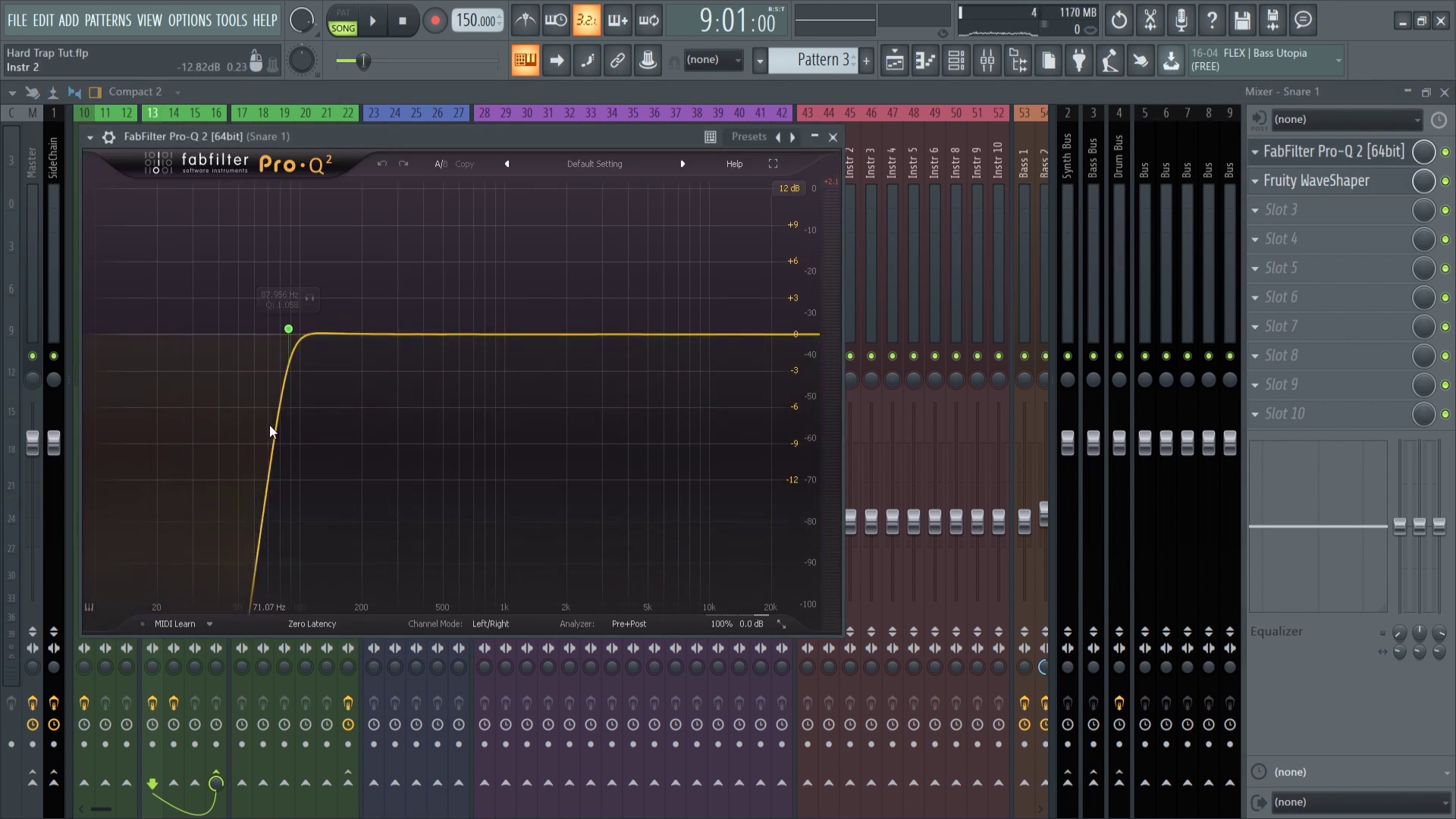
pyautogui.click(833, 137)
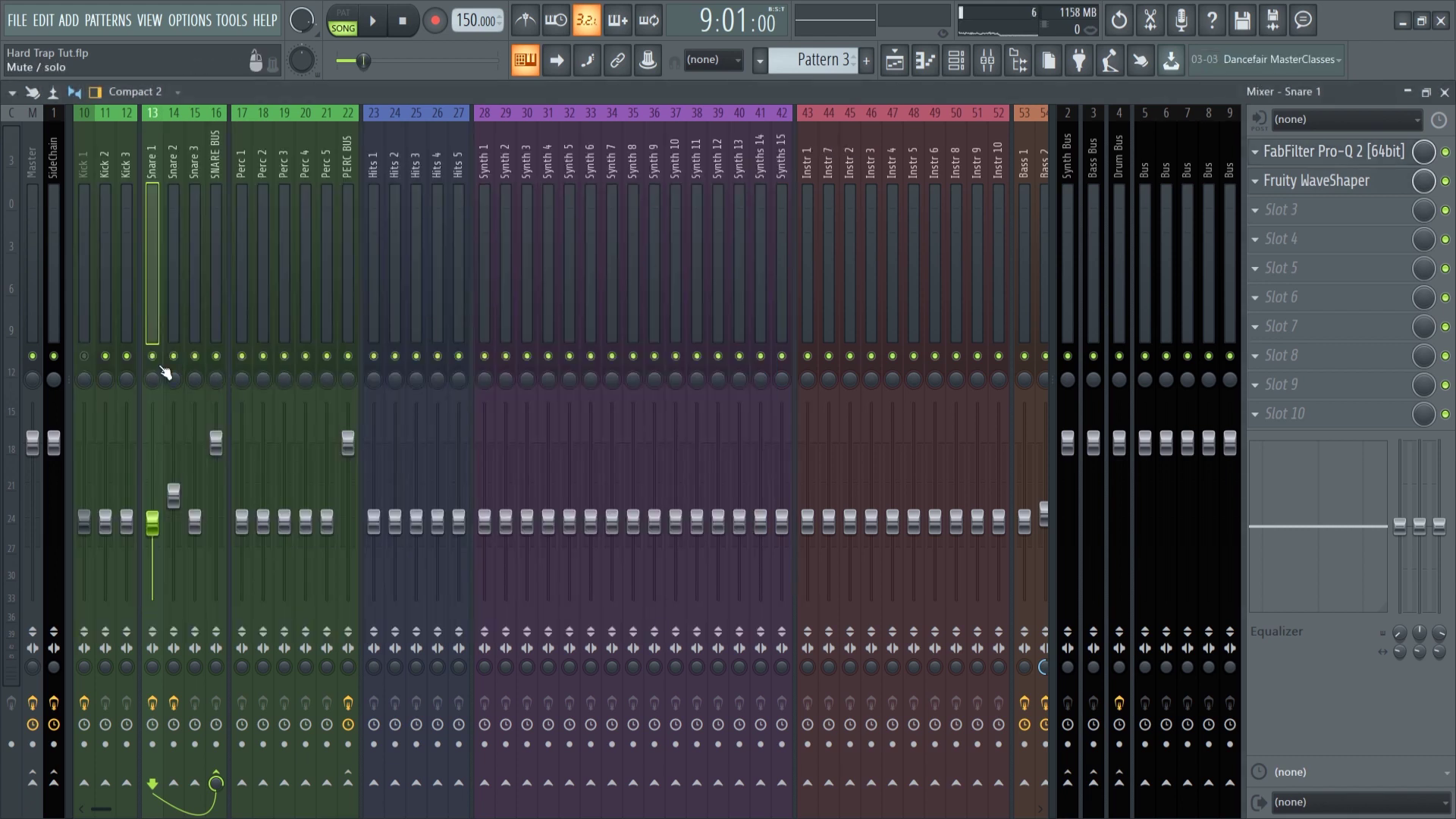
# Review the Fruity WaveShaper curve on Snare 1, then unmute the Kick 1 channel and listen to the drums from bar 9
pyautogui.click(1374, 183)
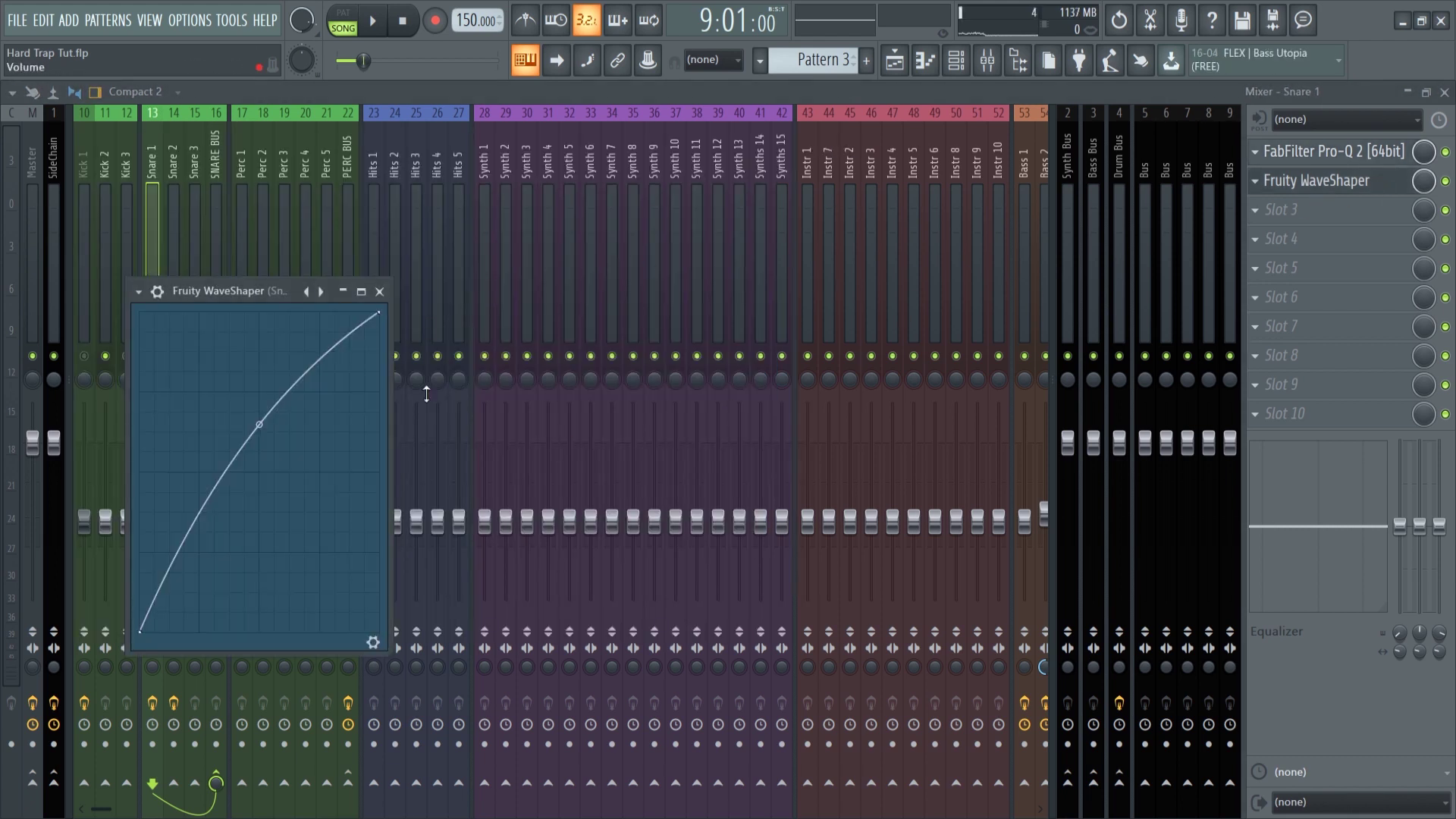
pyautogui.click(380, 293)
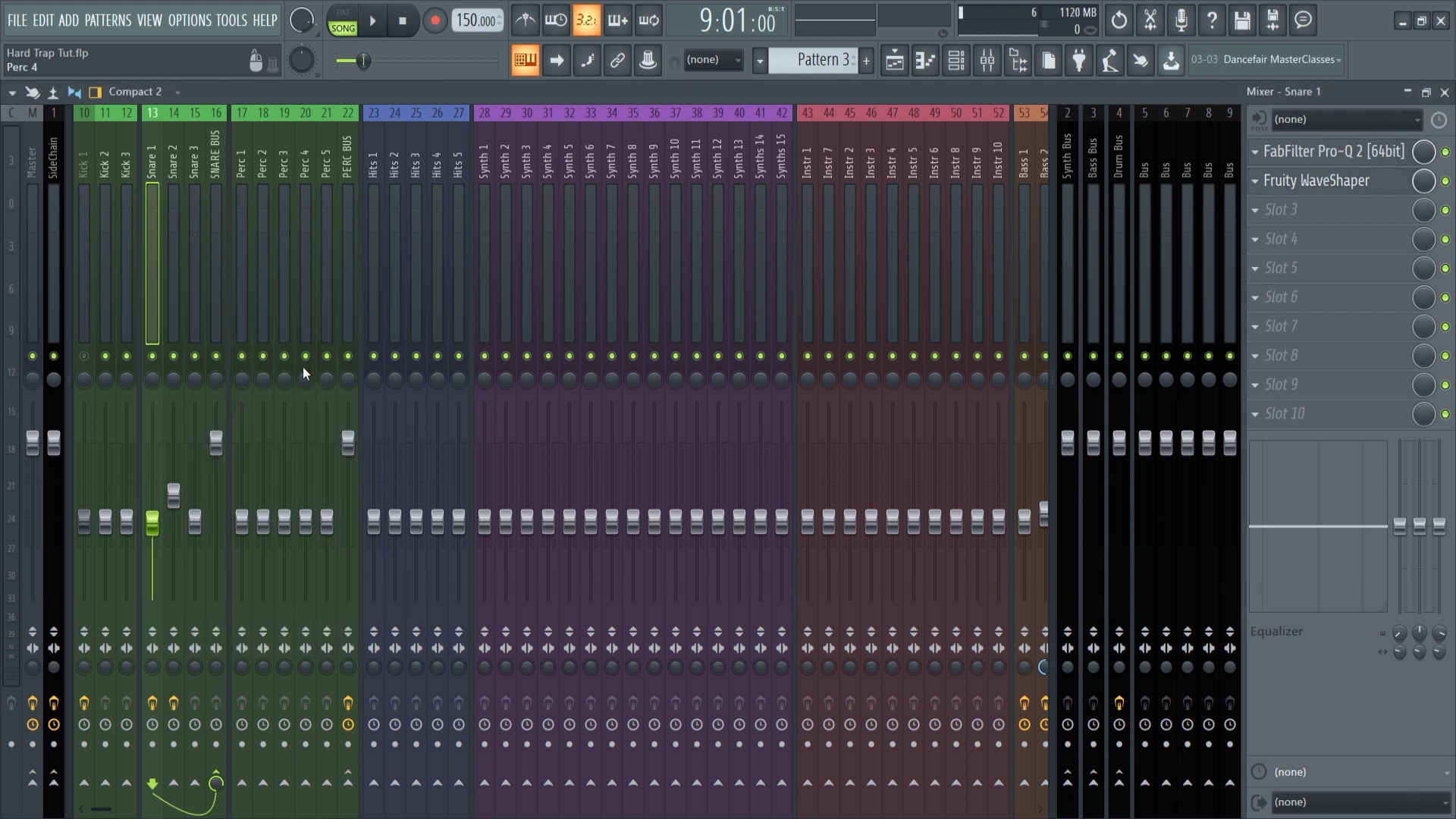
pyautogui.press('space')
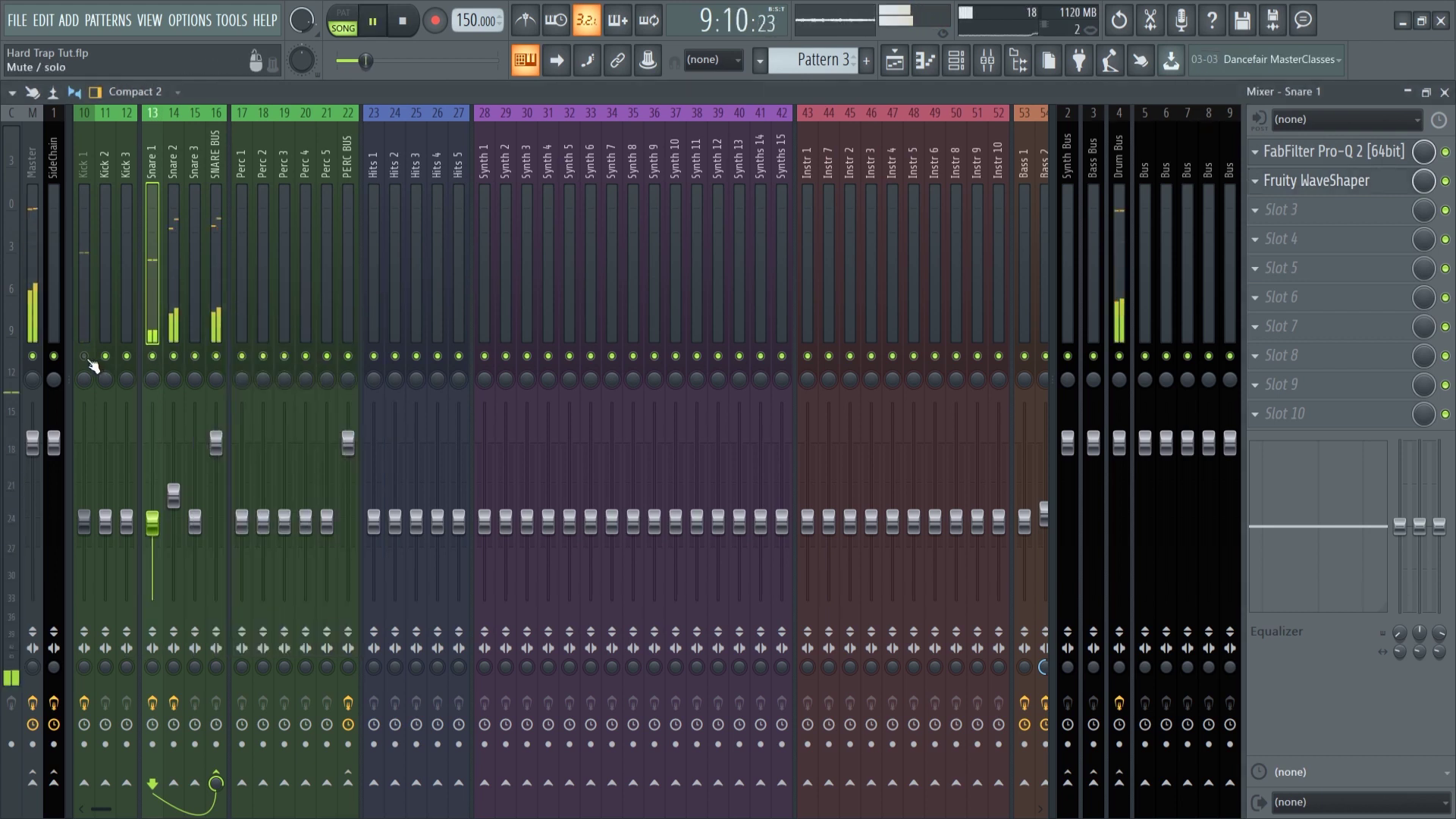
pyautogui.click(86, 357)
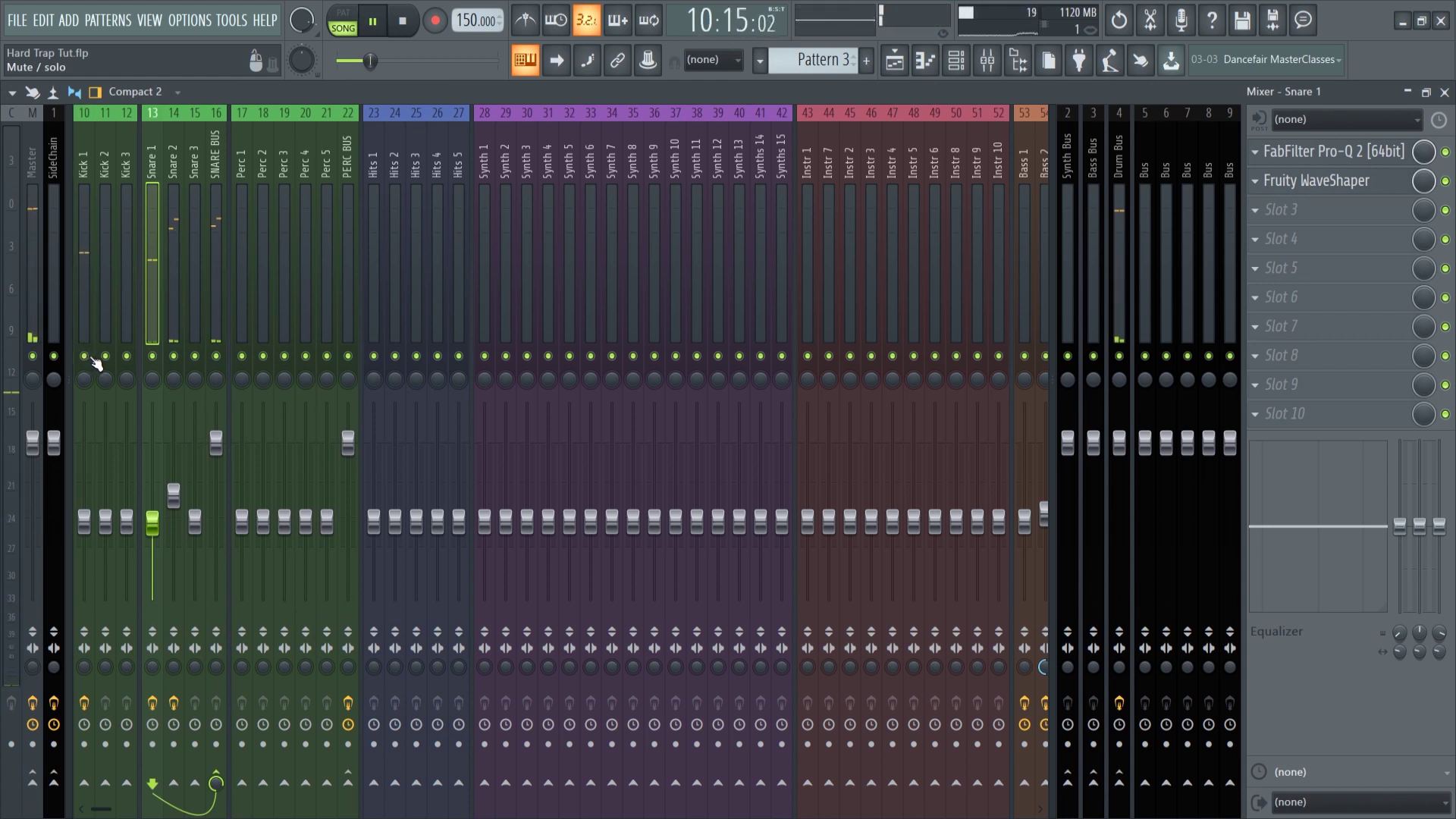
pyautogui.press('space')
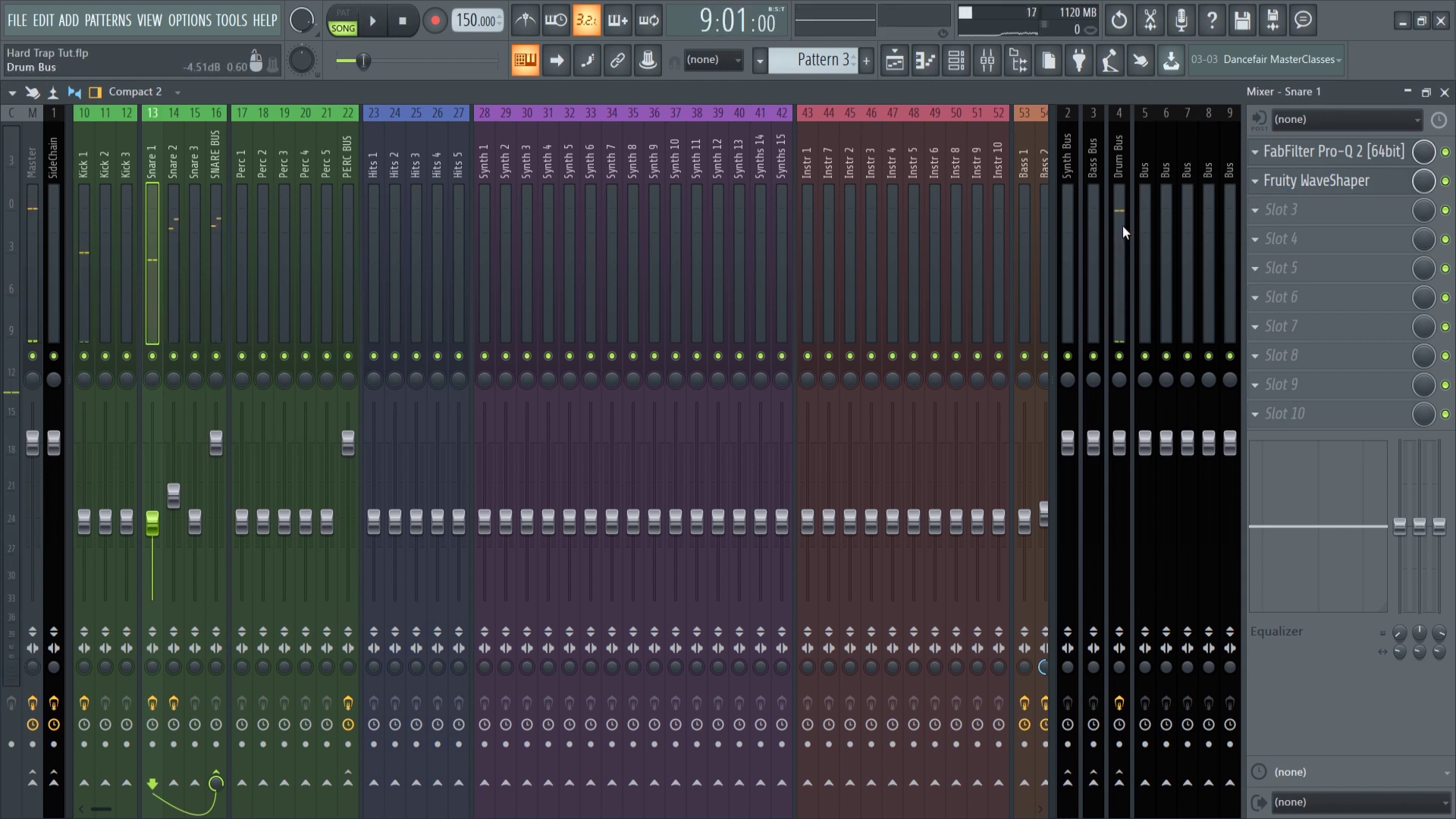
# Examine The Glue compressor's settings on the Drum Bus while playing the drums from bar 9
pyautogui.click(1122, 226)
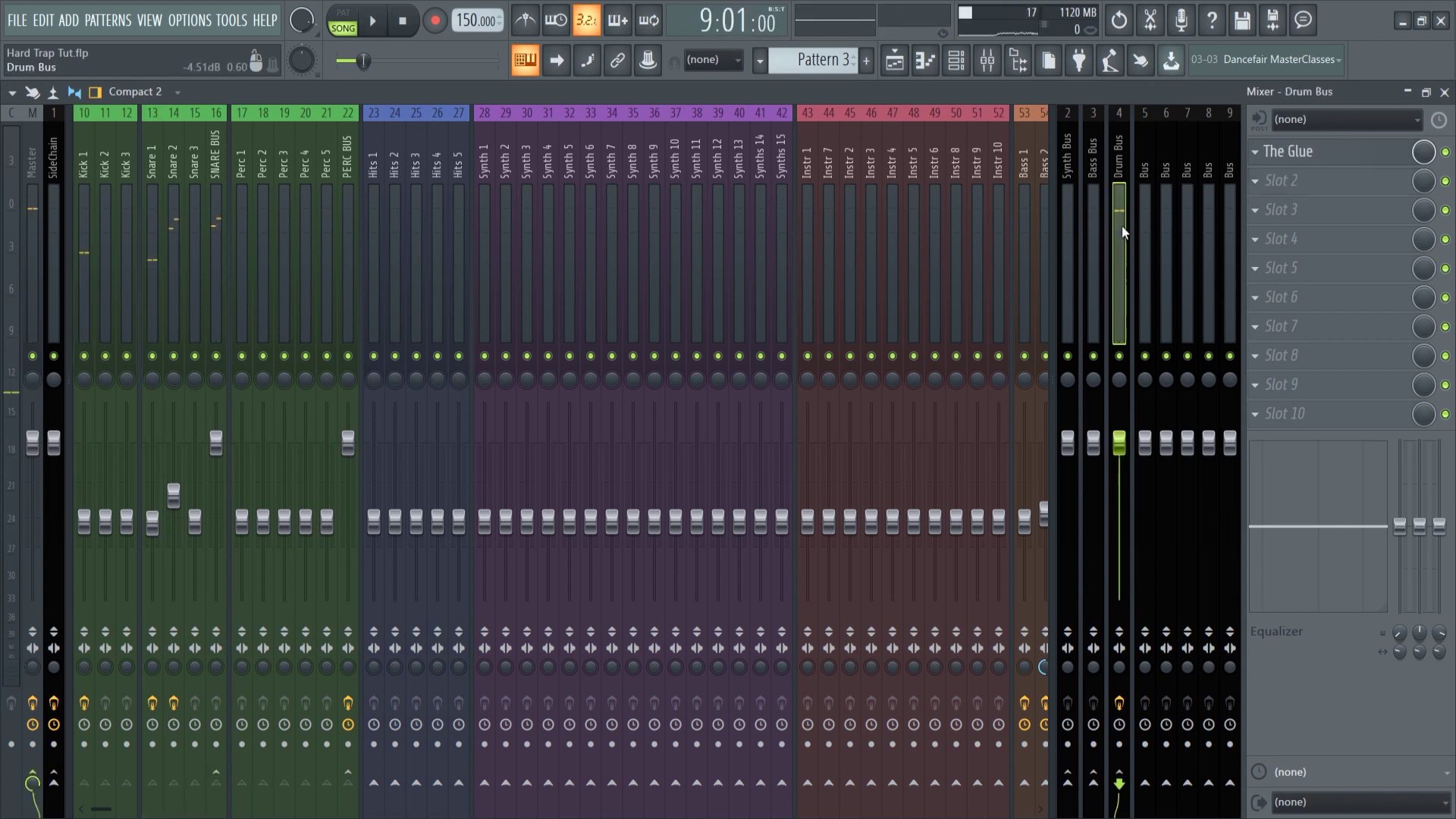
pyautogui.click(1316, 152)
pyautogui.press('space')
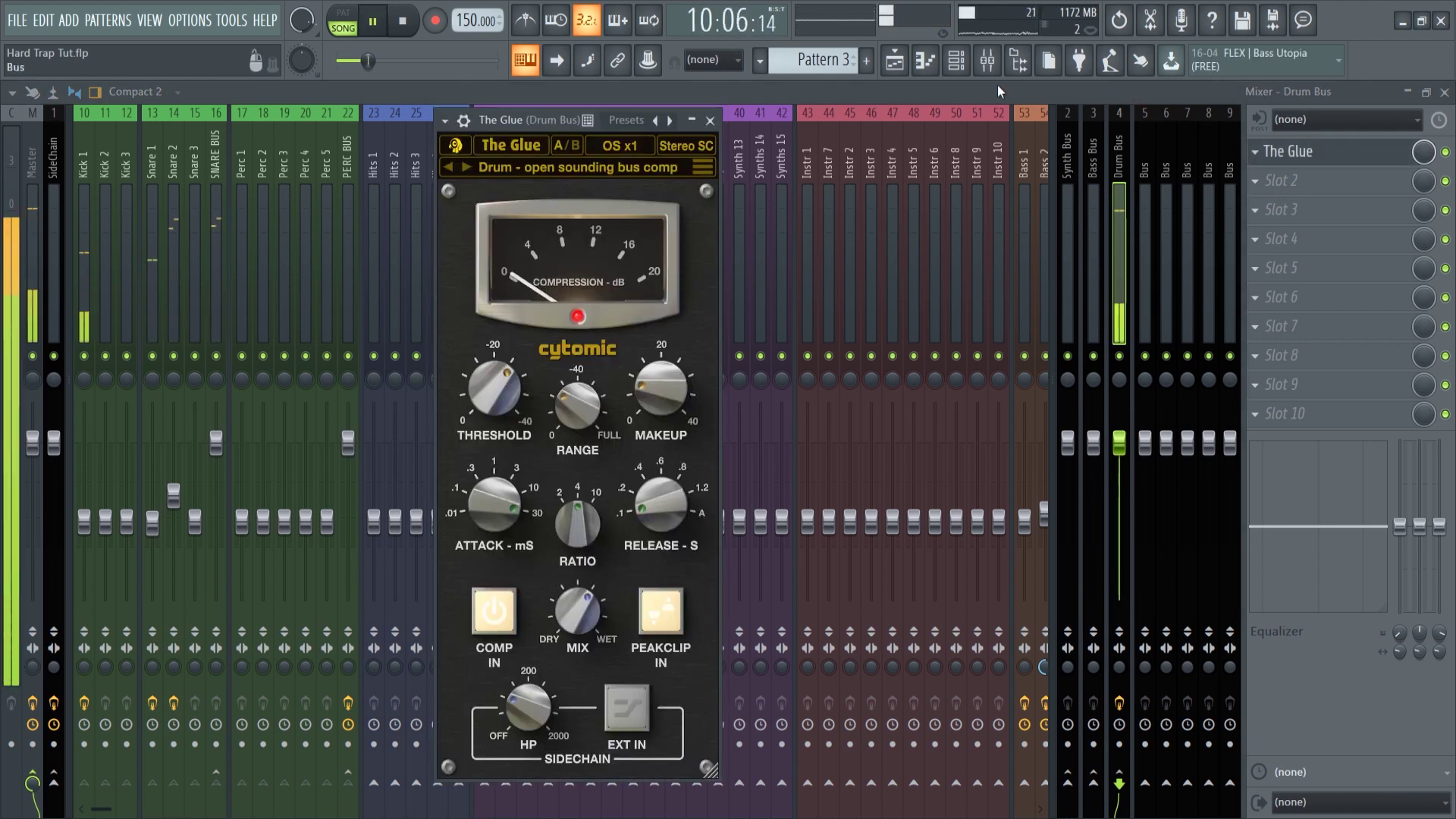
pyautogui.press('space')
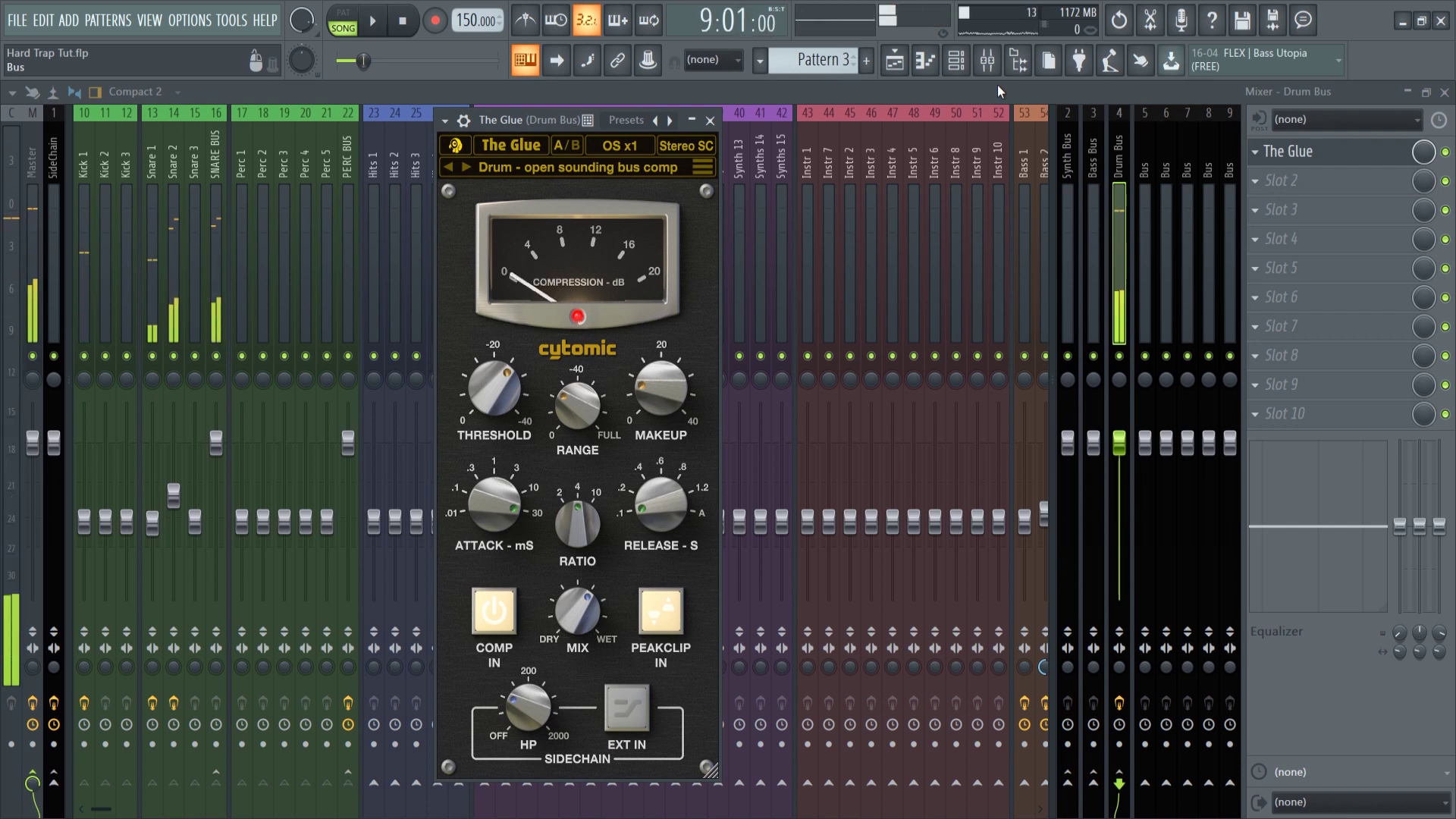
# Solo the playlist track holding the Pattern 1 and Pattern 2 clips, select Pattern 1 and listen to it from bar 9
pyautogui.click(895, 61)
pyautogui.scroll(-3, 649, 364)
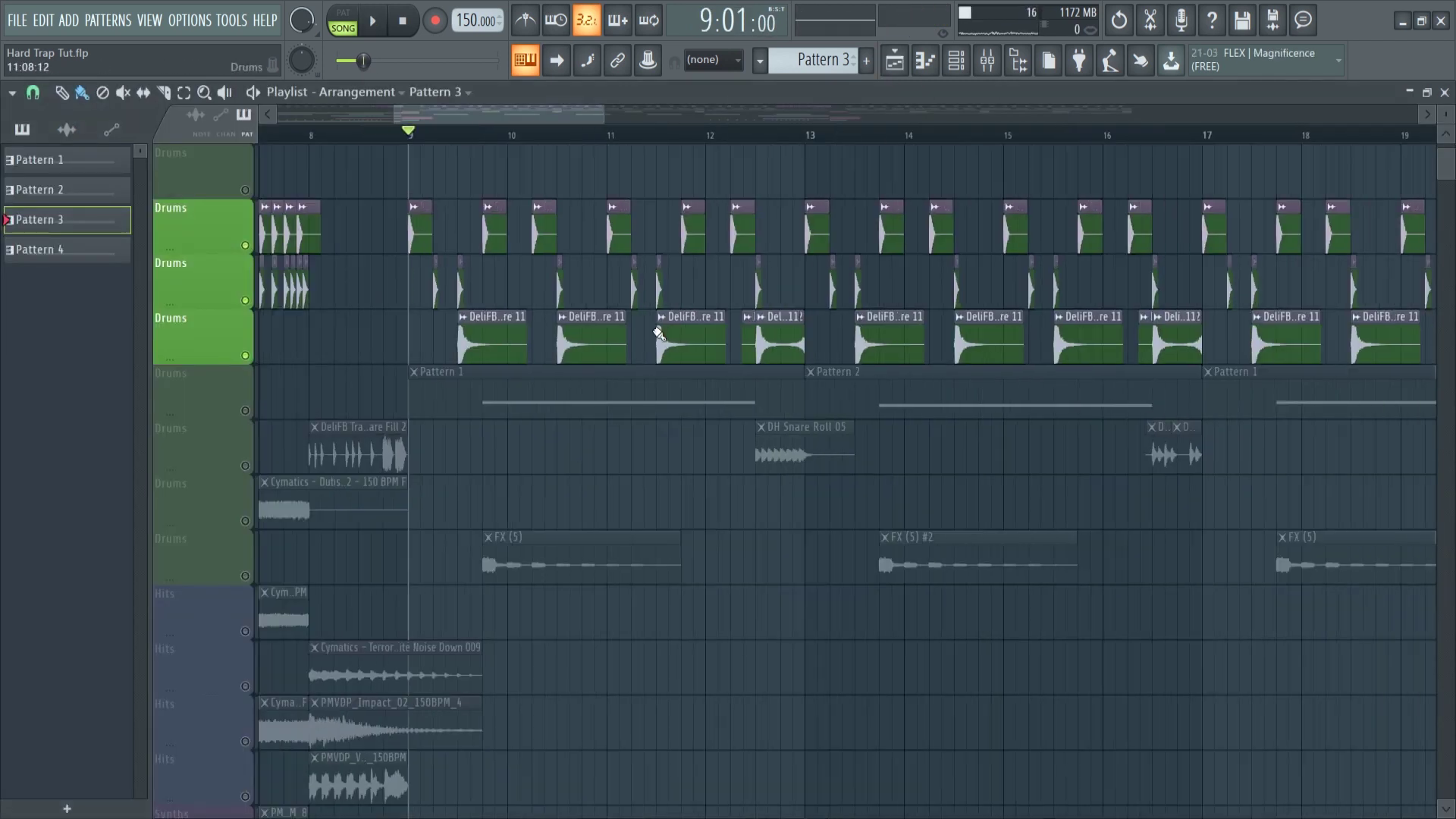
pyautogui.scroll(1, 513, 425)
pyautogui.click(246, 398)
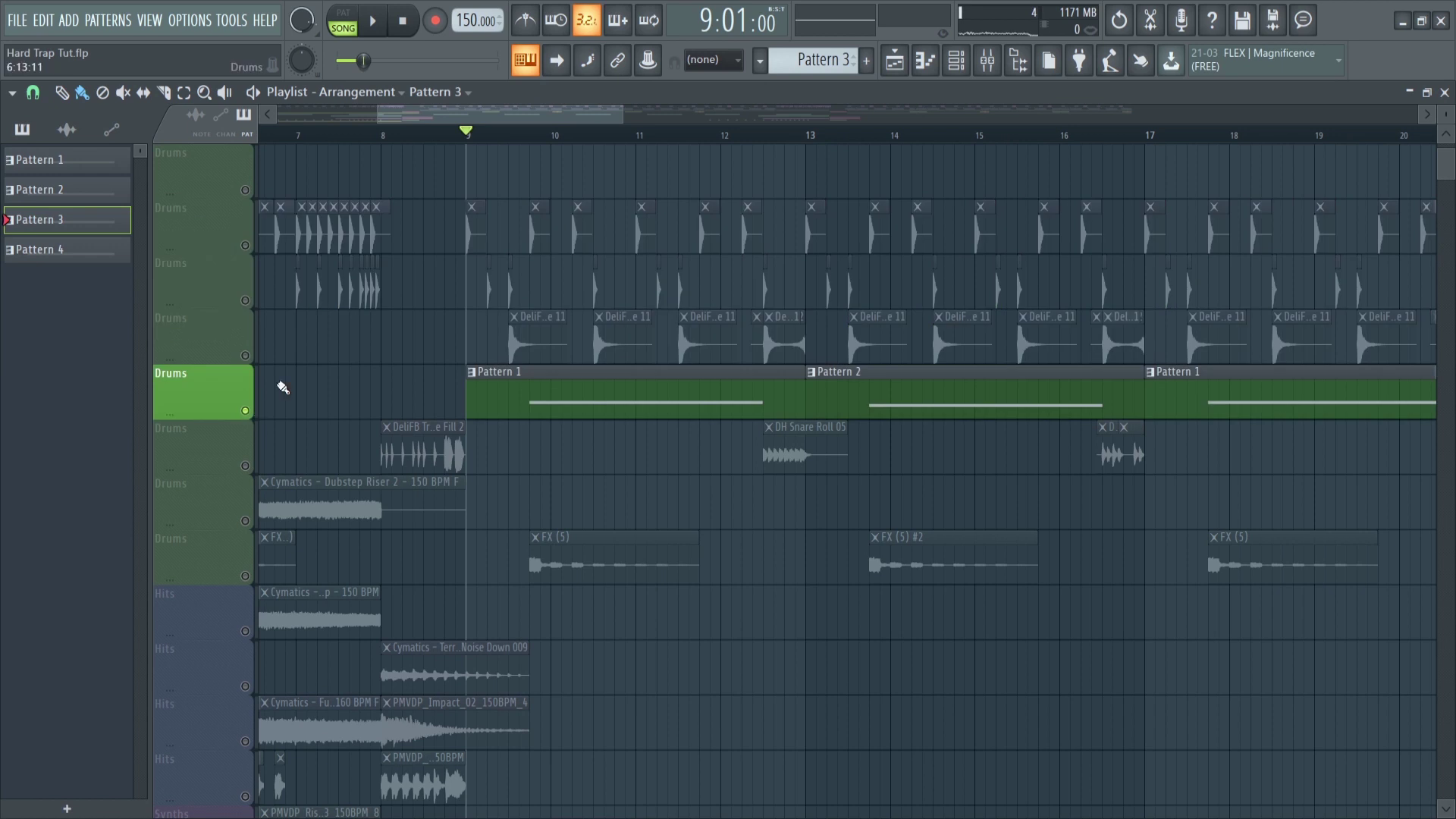
pyautogui.click(677, 397)
pyautogui.press('space')
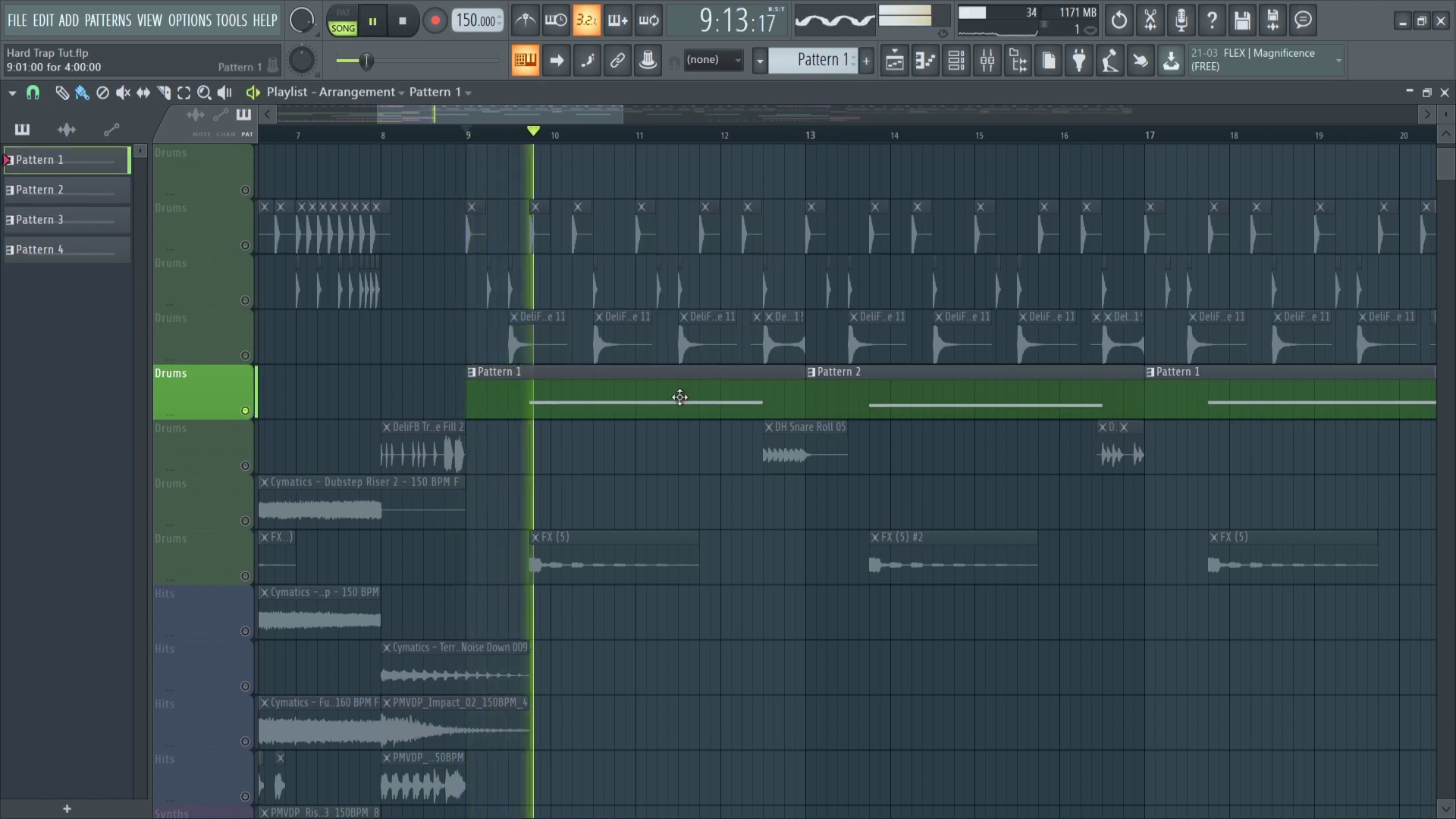
# Stop playback and open the Serum_x64 instrument routed to mixer track 53 from the channel rack
pyautogui.click(988, 62)
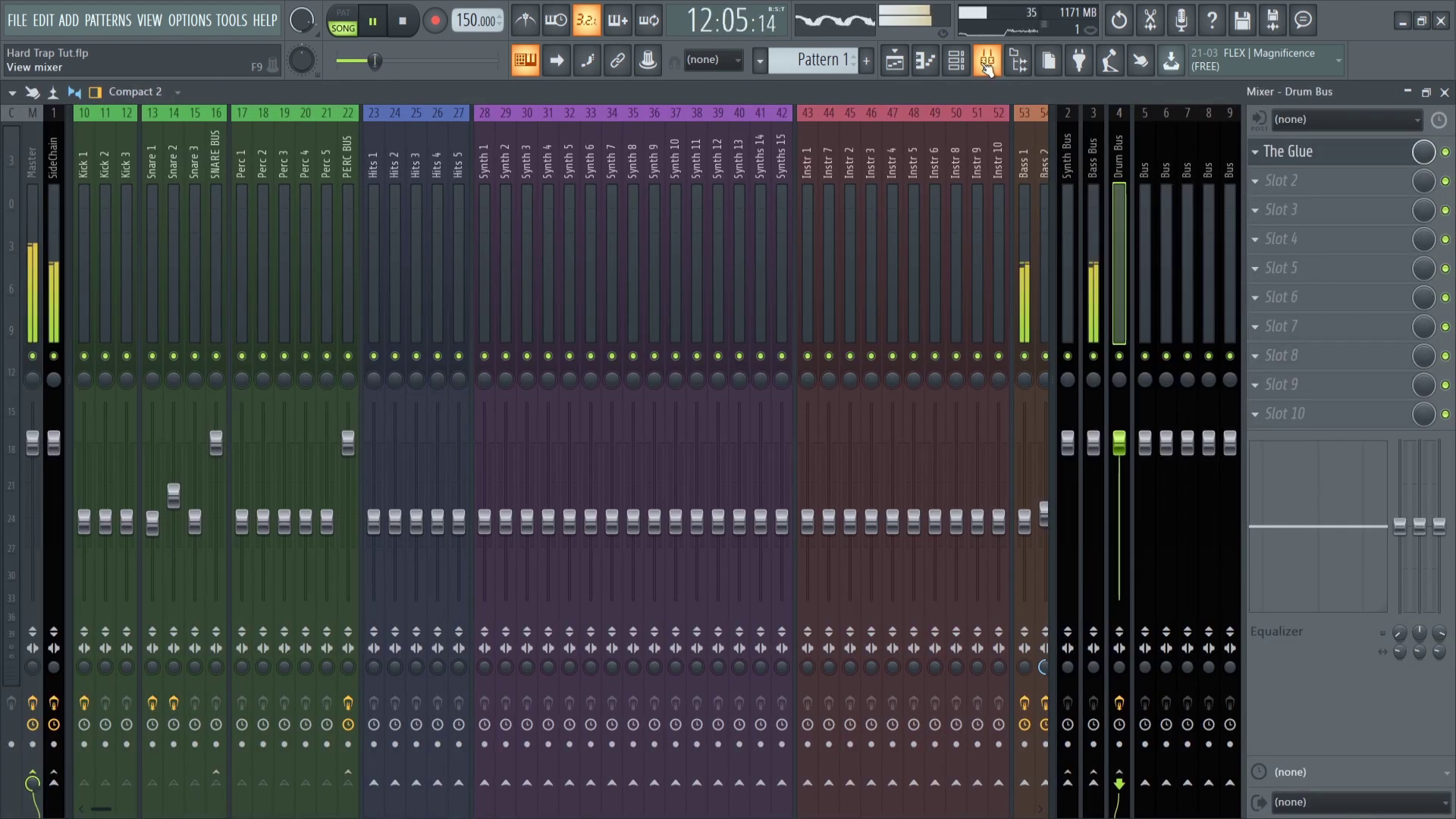
pyautogui.click(964, 66)
pyautogui.press('space')
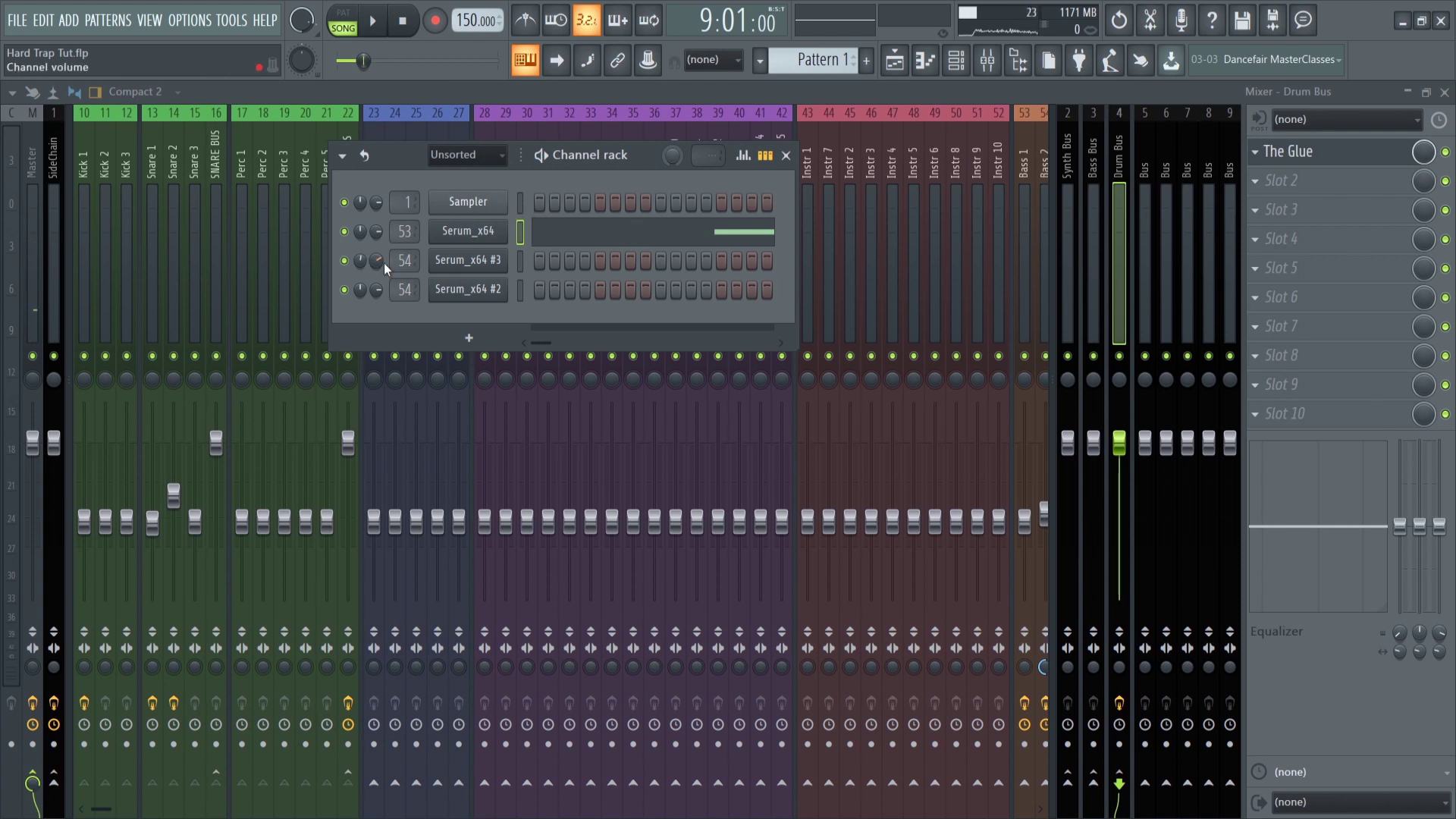
pyautogui.click(473, 236)
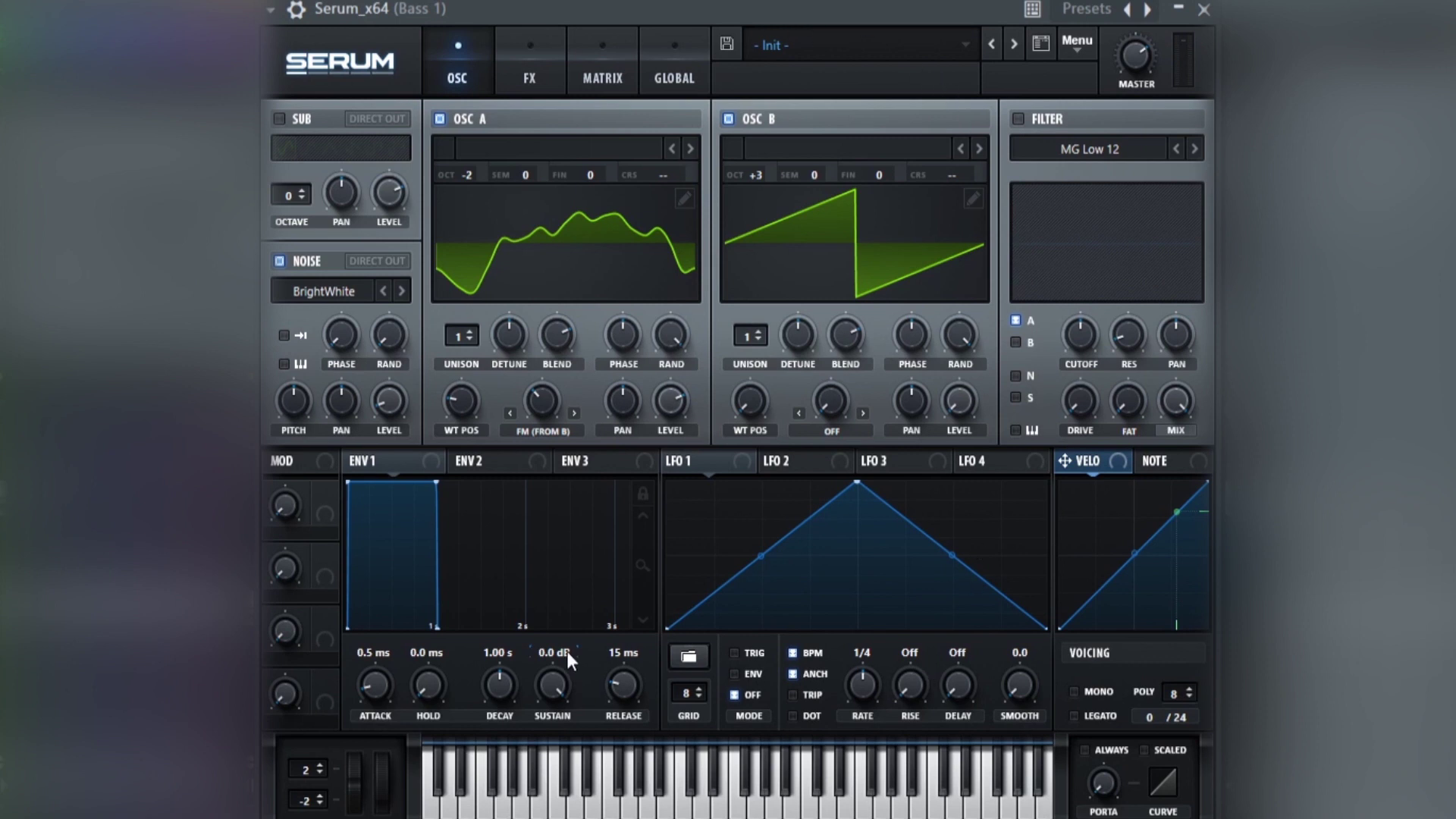
# Examine oscillator A's wavetable in Serum, switching its display between the 2D waveform and the 3D view
pyautogui.click(574, 219)
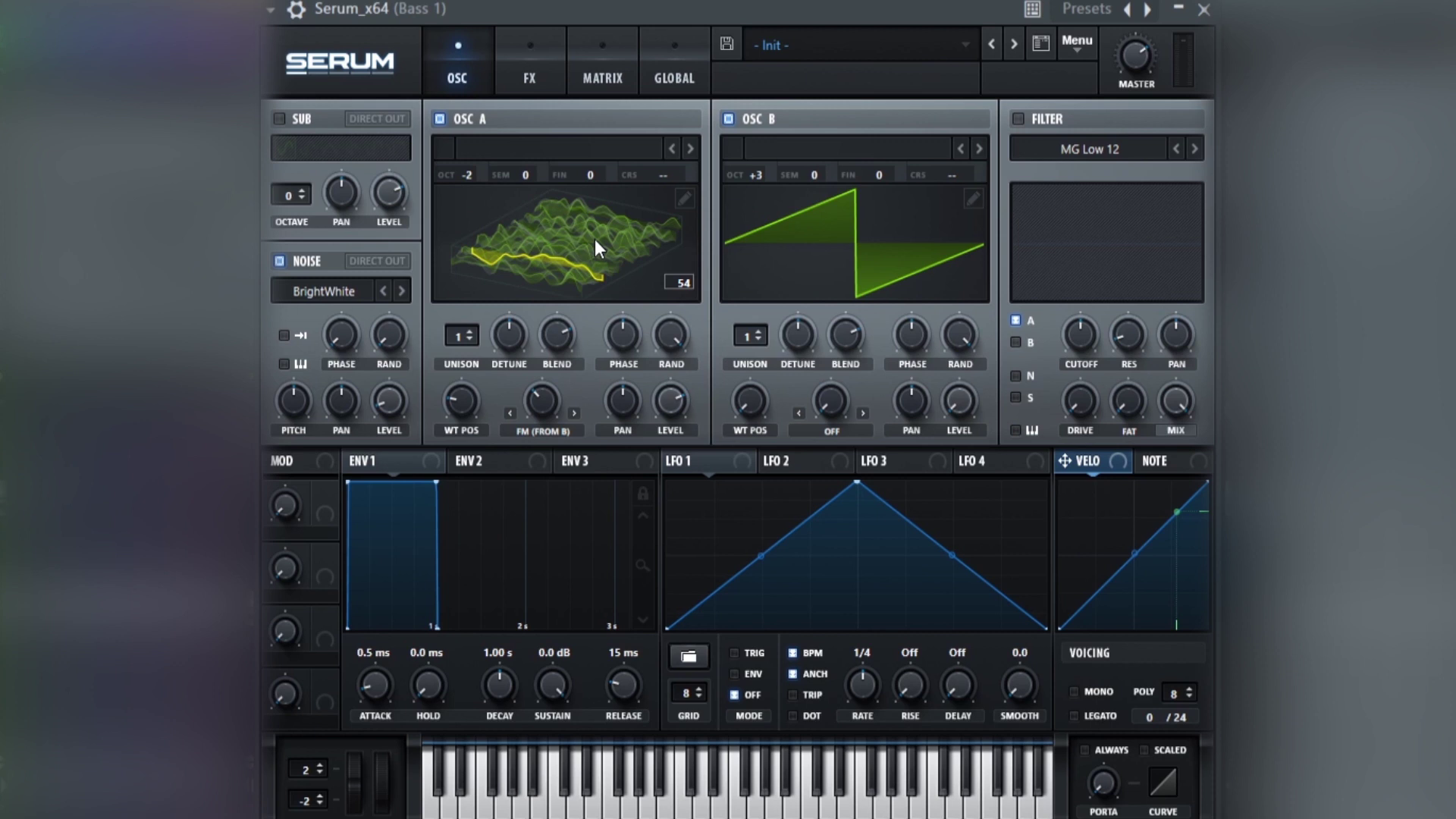
pyautogui.click(543, 248)
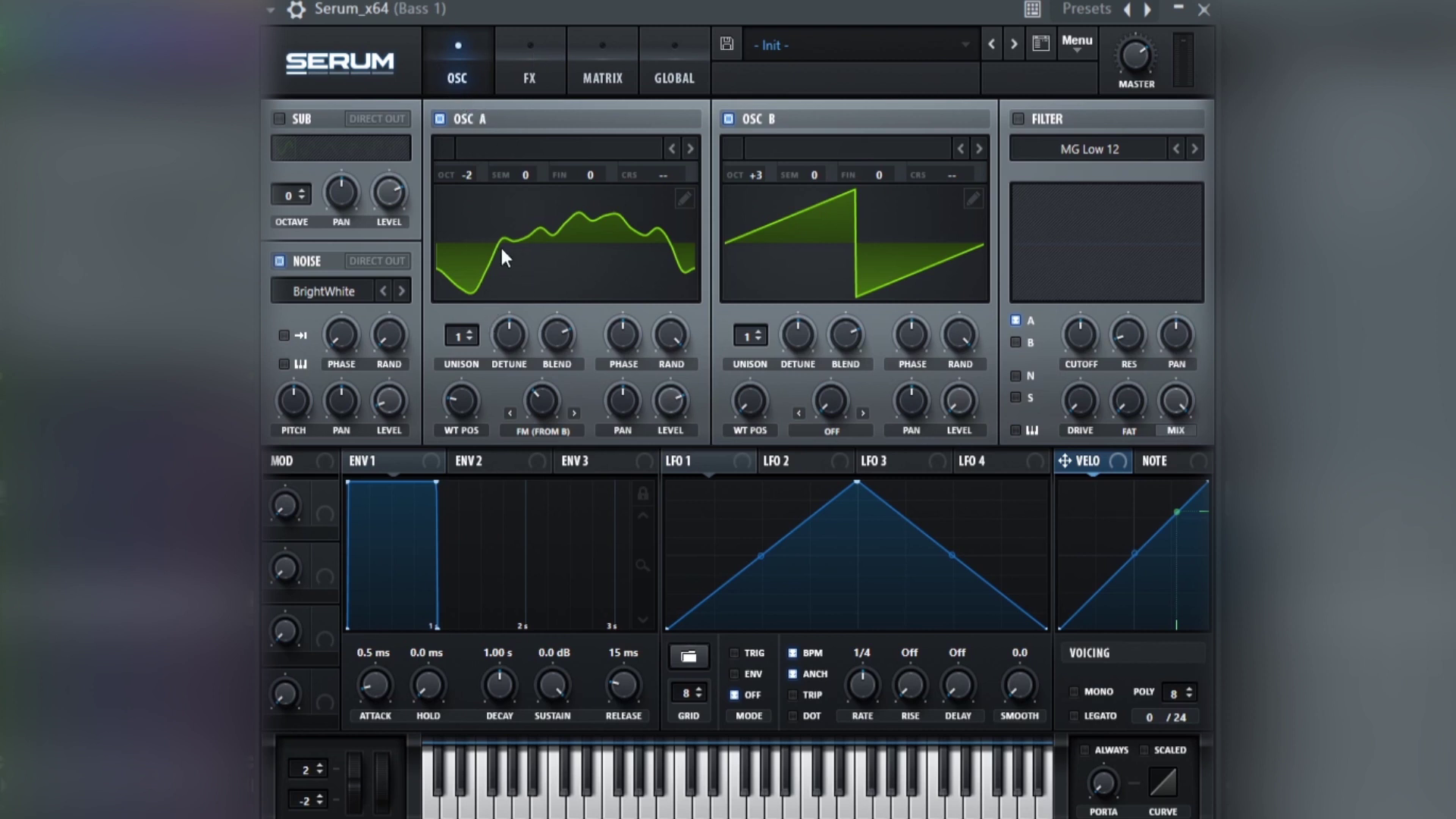
pyautogui.click(562, 227)
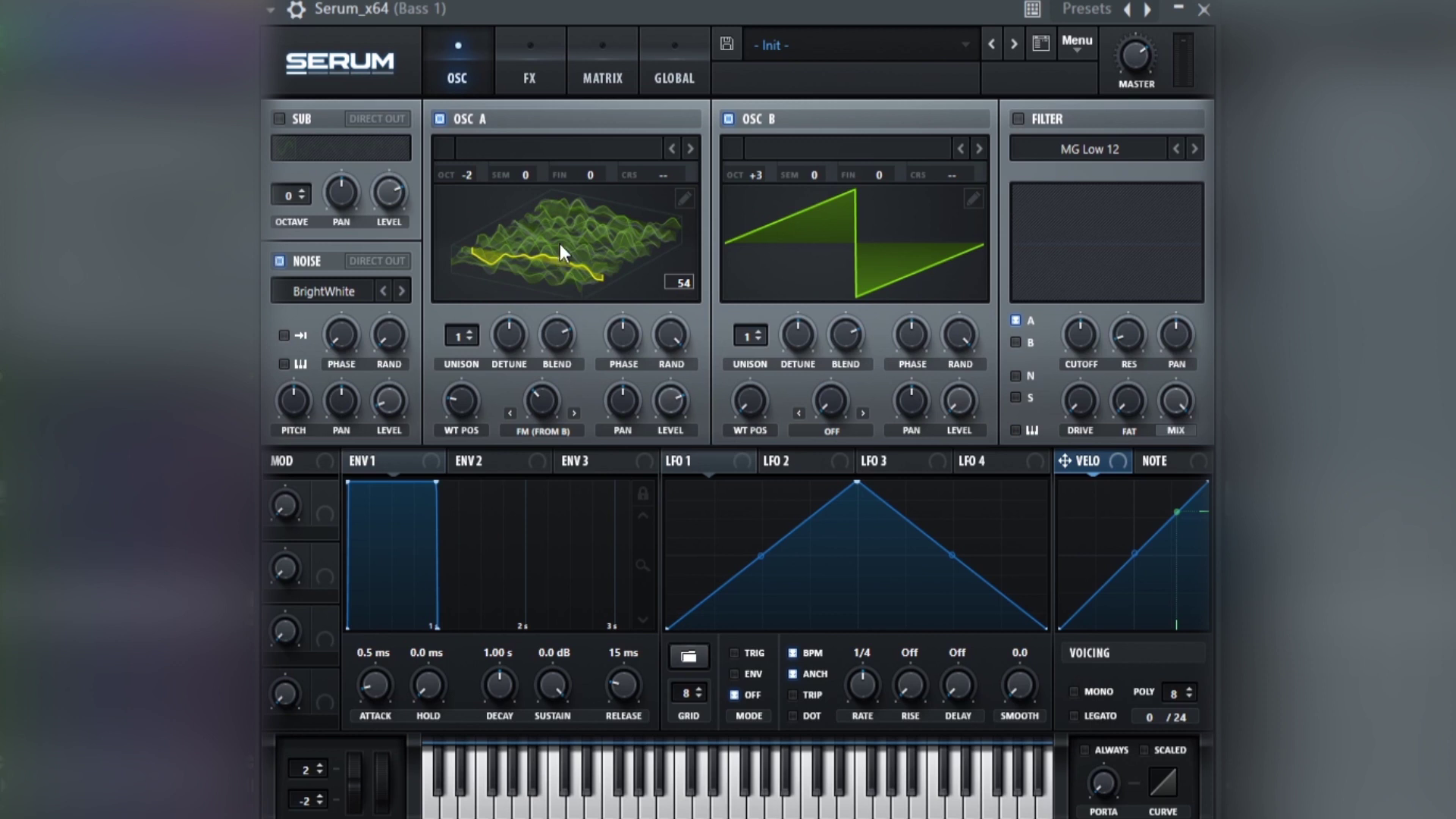
pyautogui.click(560, 244)
# Switch off all of Serum's effects: Hyper/Dimension, Distortion, Compressor, Chorus, Reverb and EQ
pyautogui.click(540, 72)
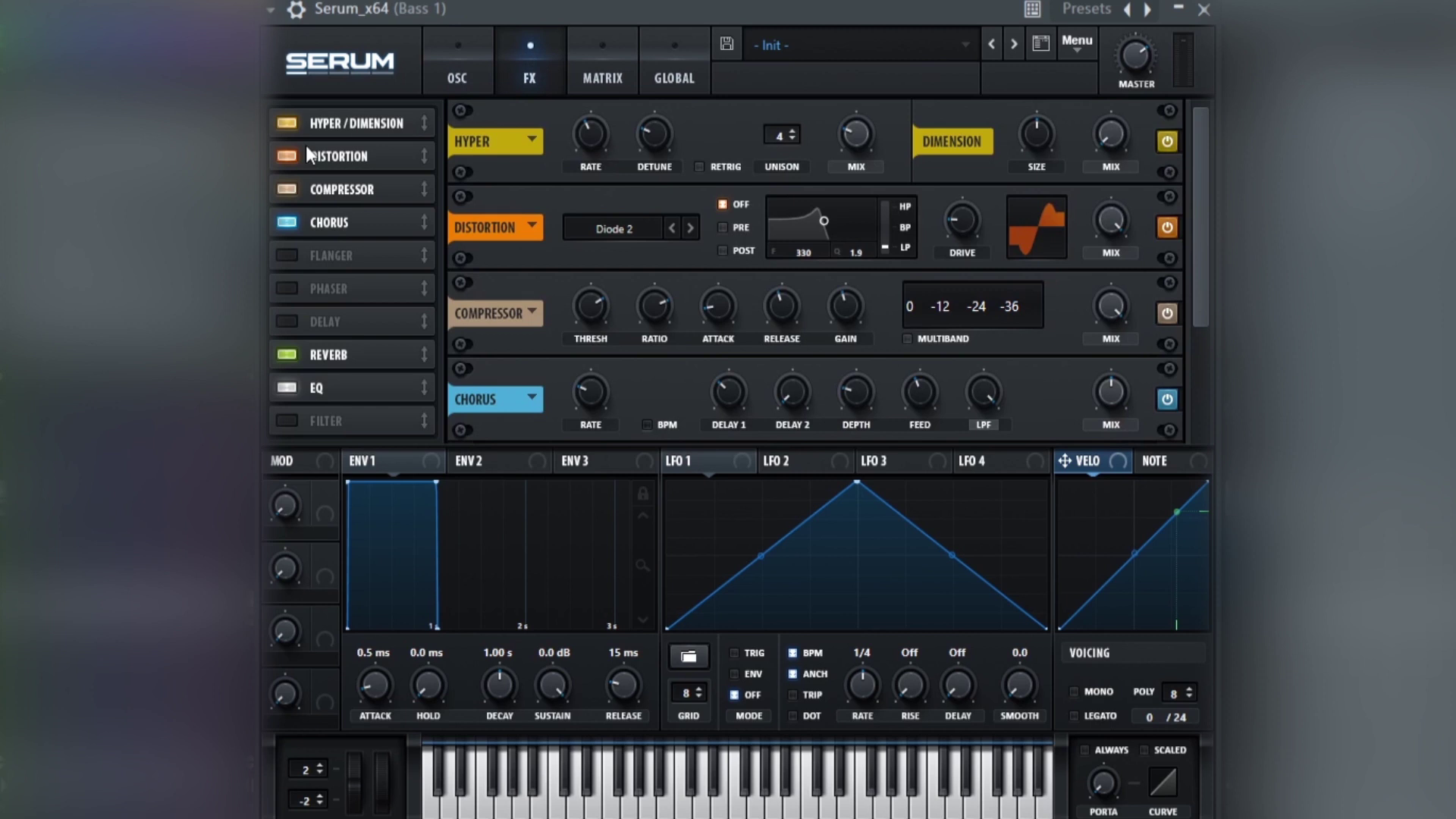
pyautogui.click(290, 155)
pyautogui.click(289, 189)
pyautogui.click(290, 222)
pyautogui.click(290, 354)
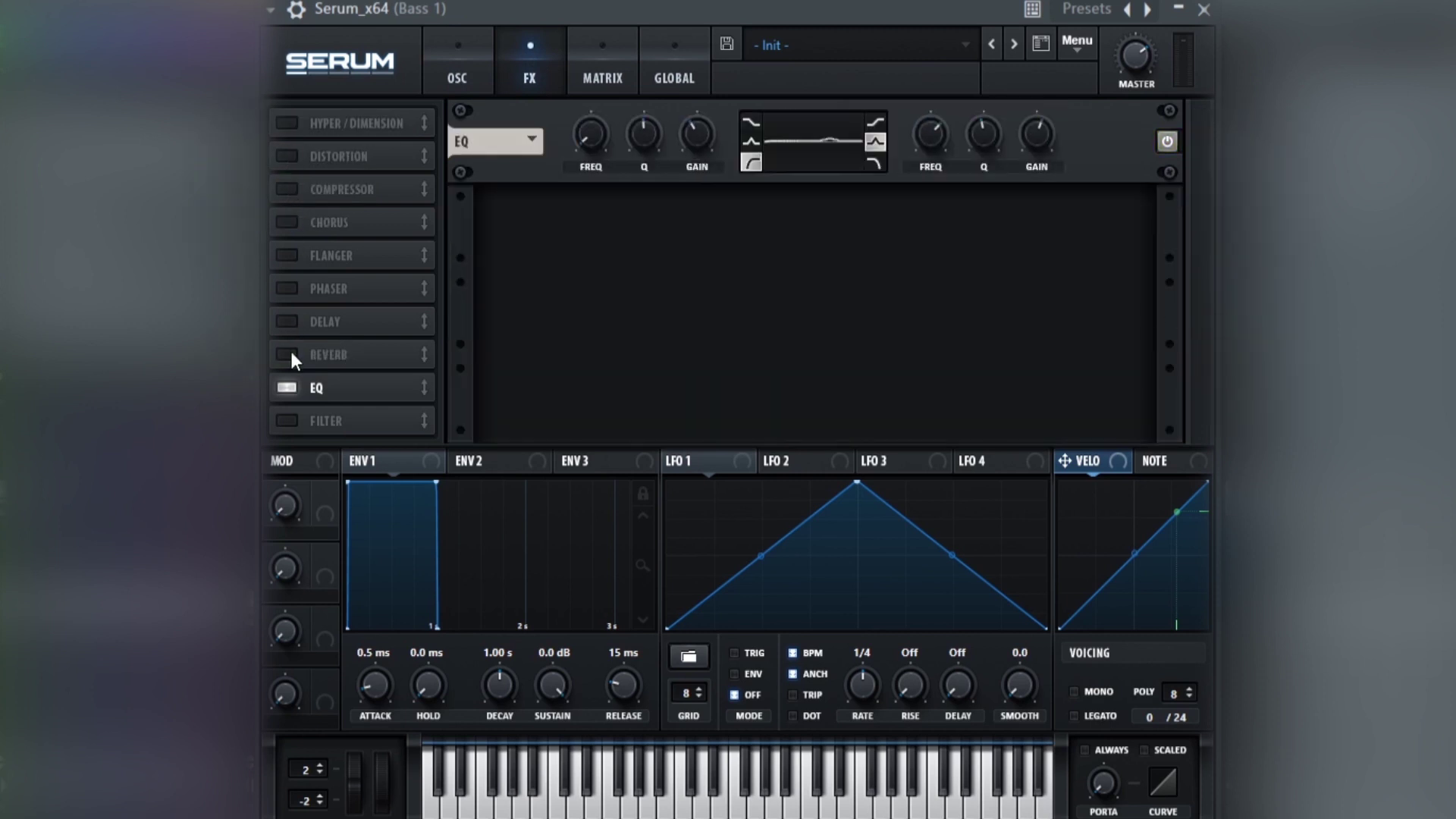
pyautogui.click(291, 420)
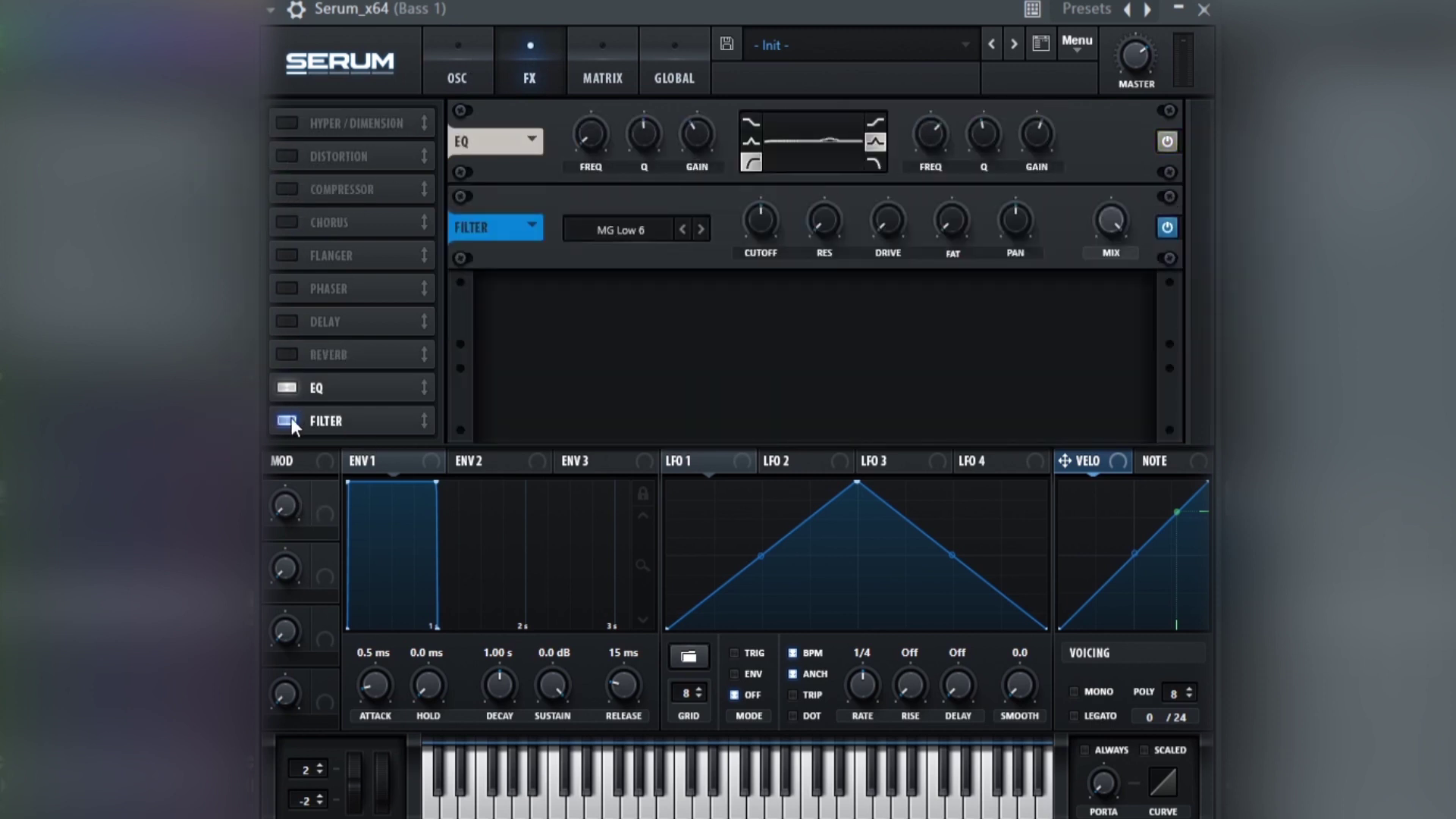
pyautogui.click(288, 389)
pyautogui.click(288, 421)
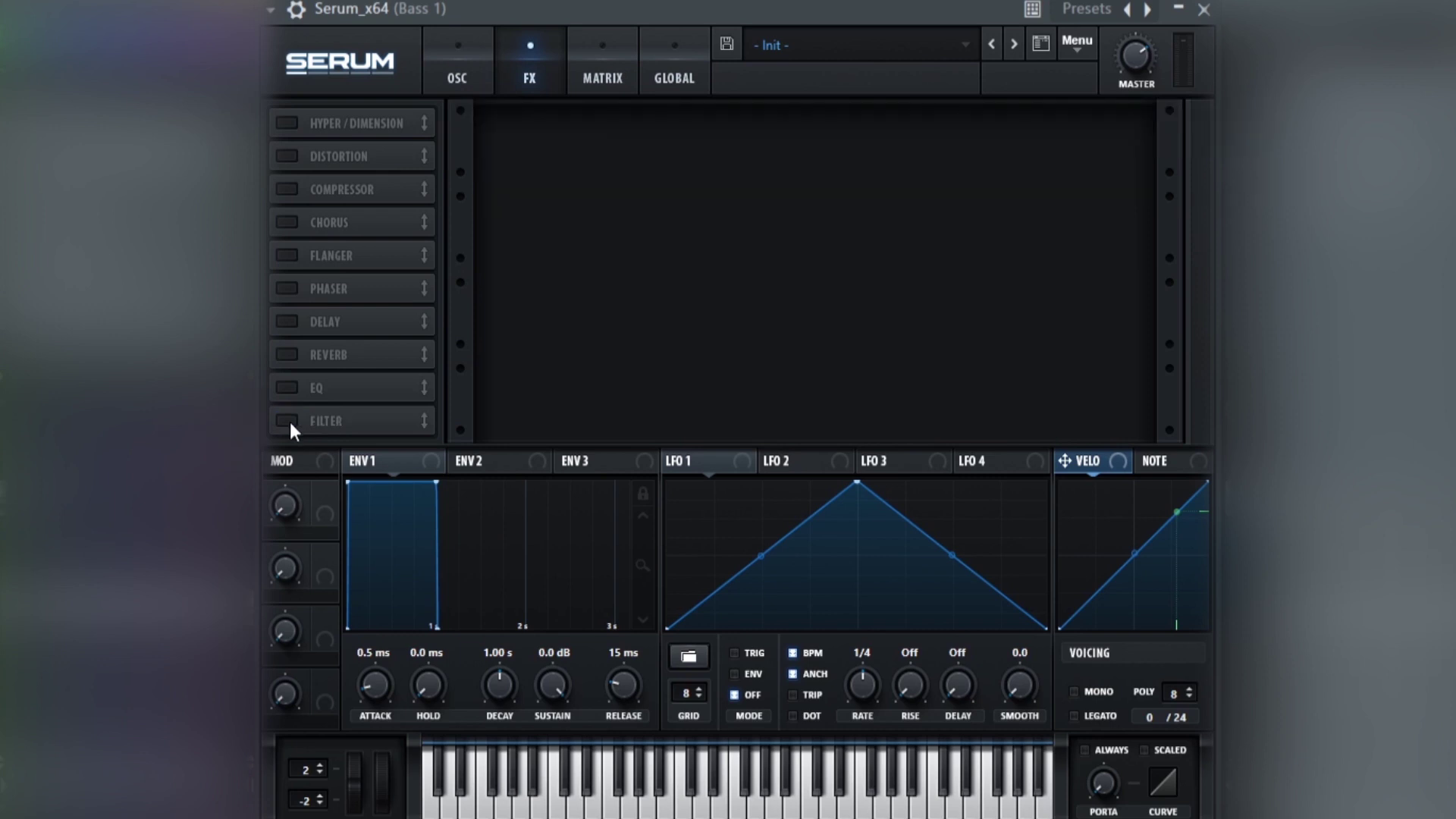
# Turn off oscillator B and the noise source, and audition oscillator A alone with its octave set to 0
pyautogui.click(470, 79)
pyautogui.click(728, 119)
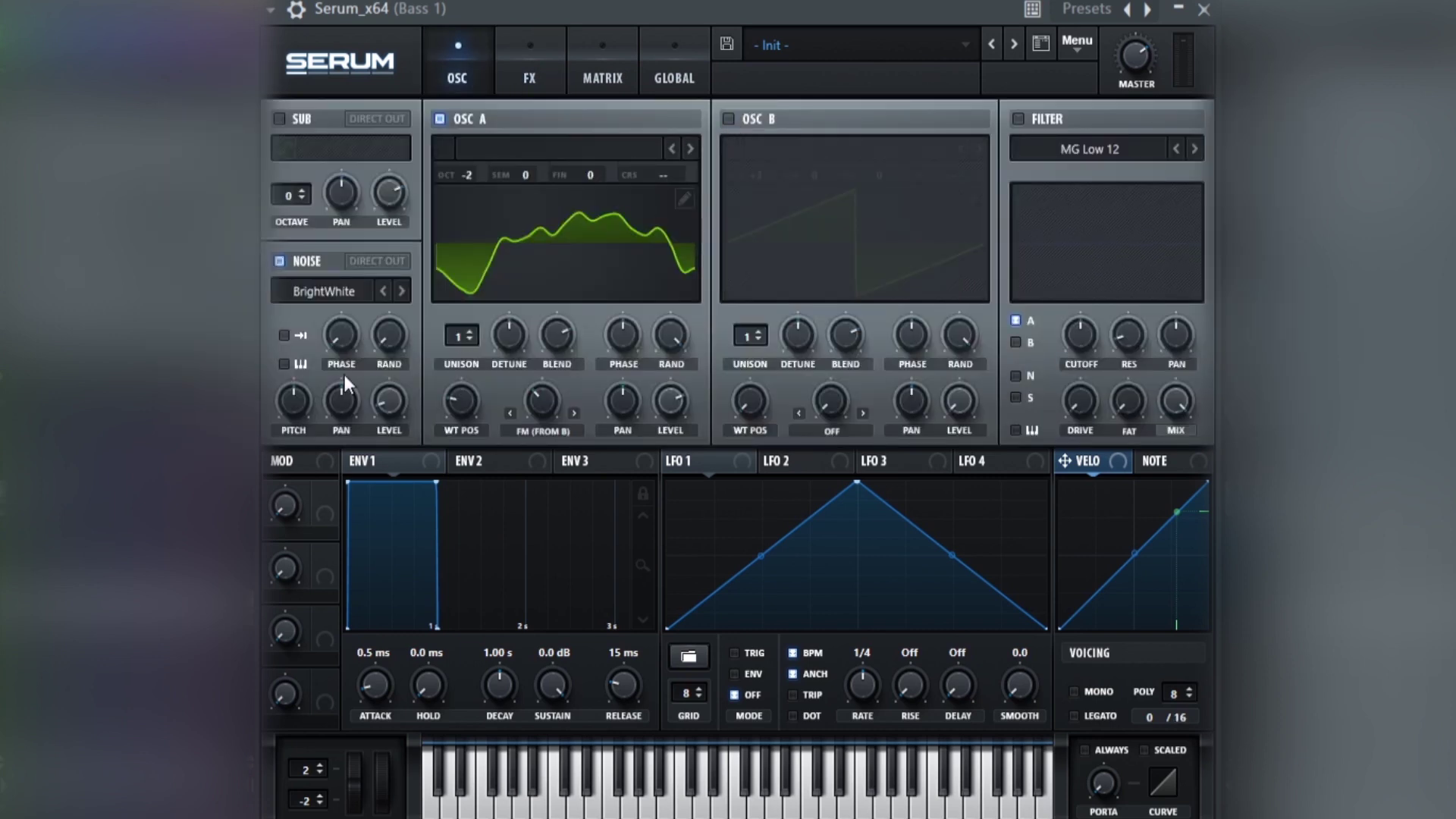
pyautogui.click(280, 261)
pyautogui.moveTo(449, 173); pyautogui.dragTo(471, 129)
pyautogui.press('space')
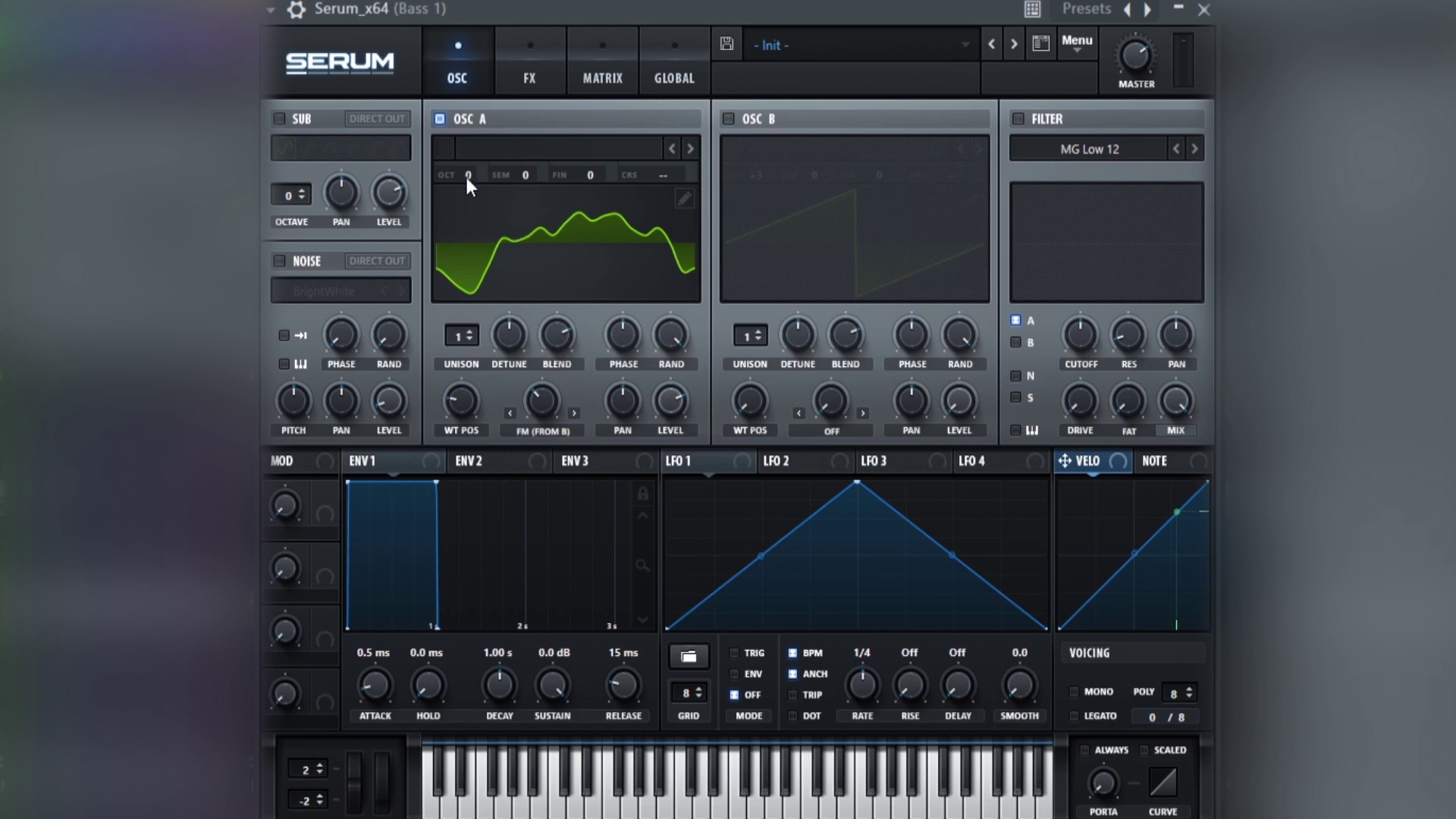
# Set oscillator A's octave to -2 and turn the noise source and oscillator B back on
pyautogui.moveTo(467, 177); pyautogui.dragTo(463, 226)
pyautogui.click(278, 260)
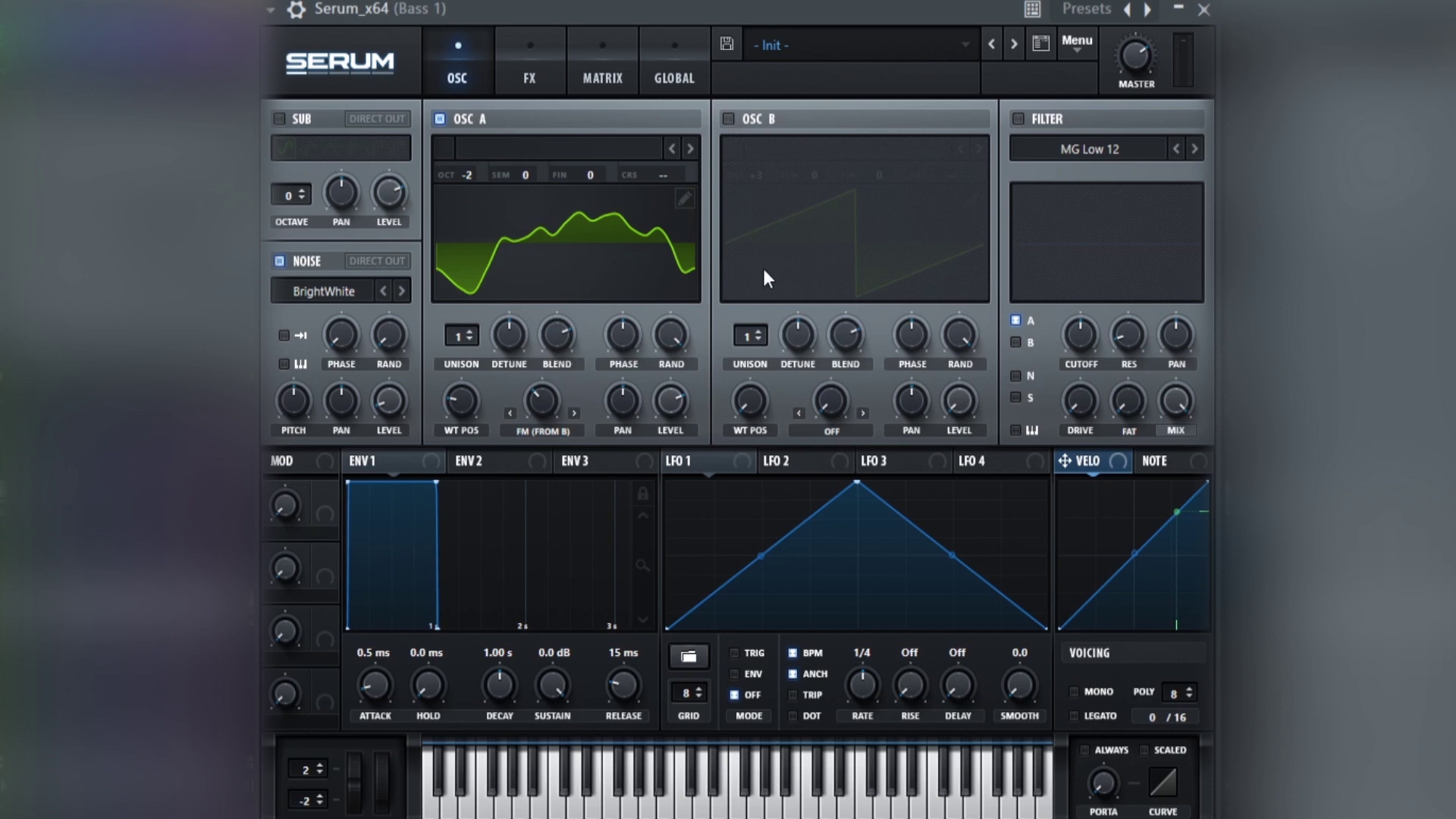
pyautogui.click(729, 119)
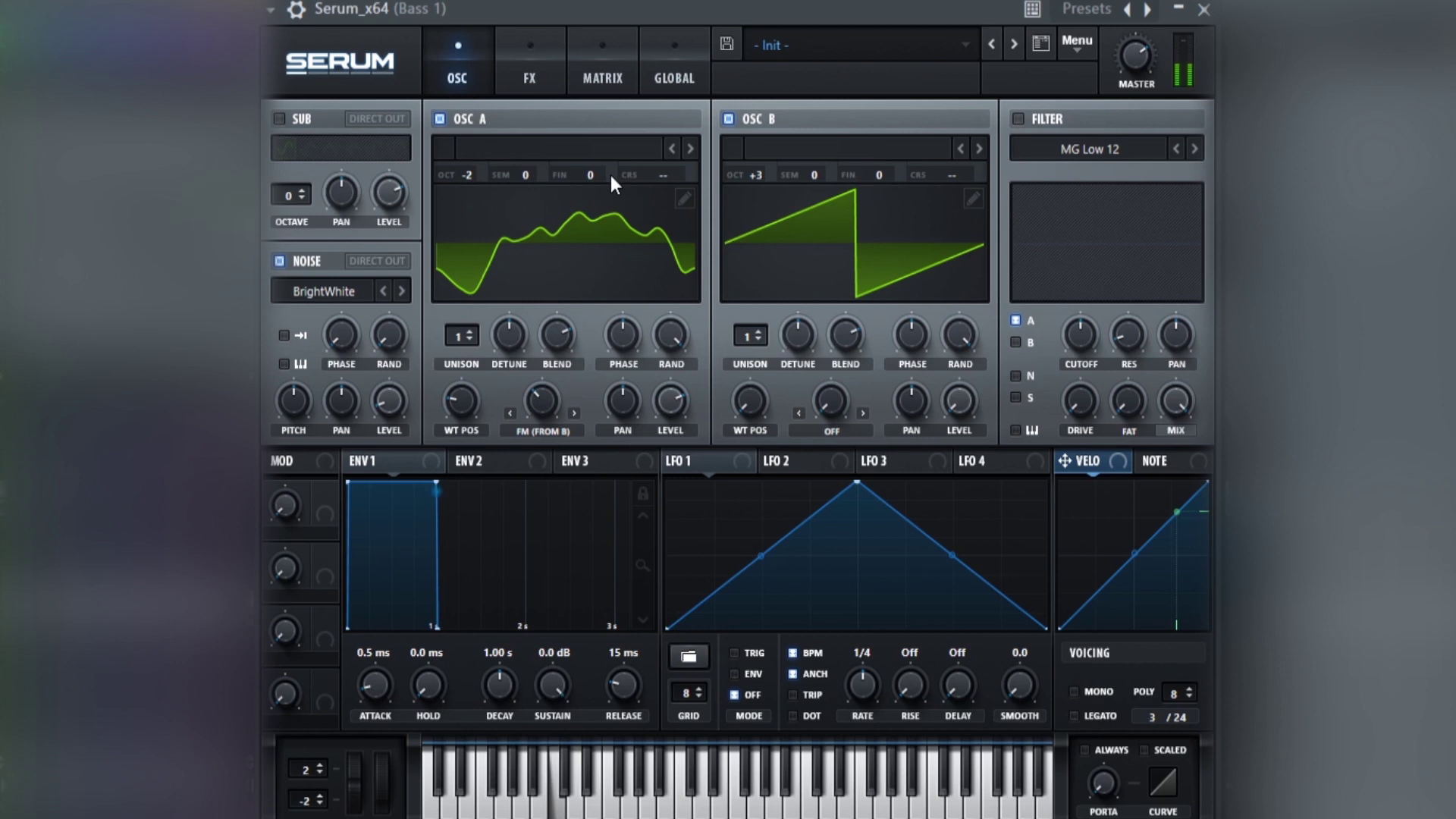
# Enable Serum's Hyper/Dimension effect and compare the bass sound with it off and on
pyautogui.click(543, 65)
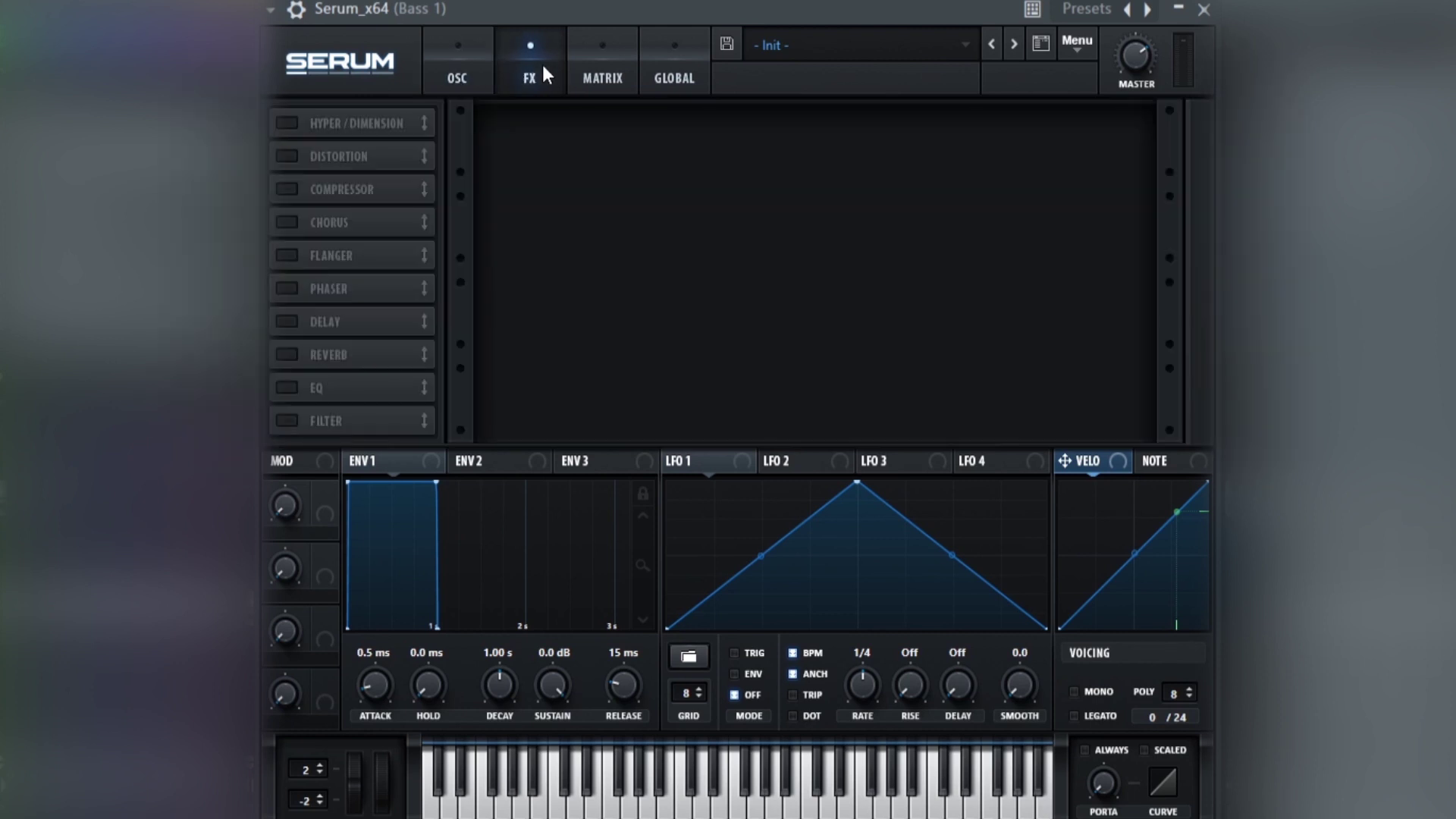
pyautogui.click(287, 124)
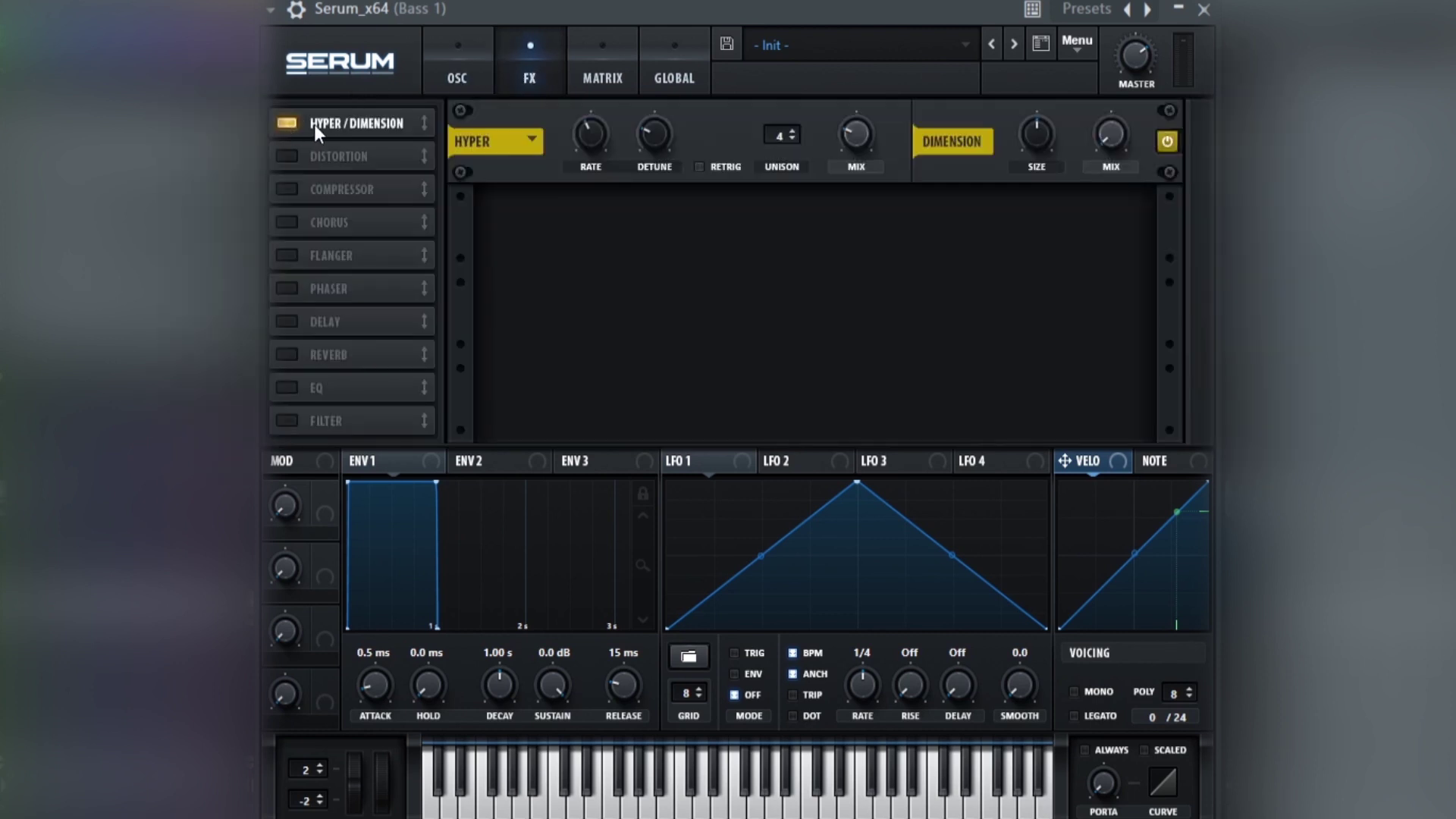
pyautogui.press('space')
pyautogui.click(295, 126)
pyautogui.click(295, 126)
# Enable Serum's Distortion, Compressor, Chorus, Reverb and EQ effects one by one and review their settings
pyautogui.click(293, 150)
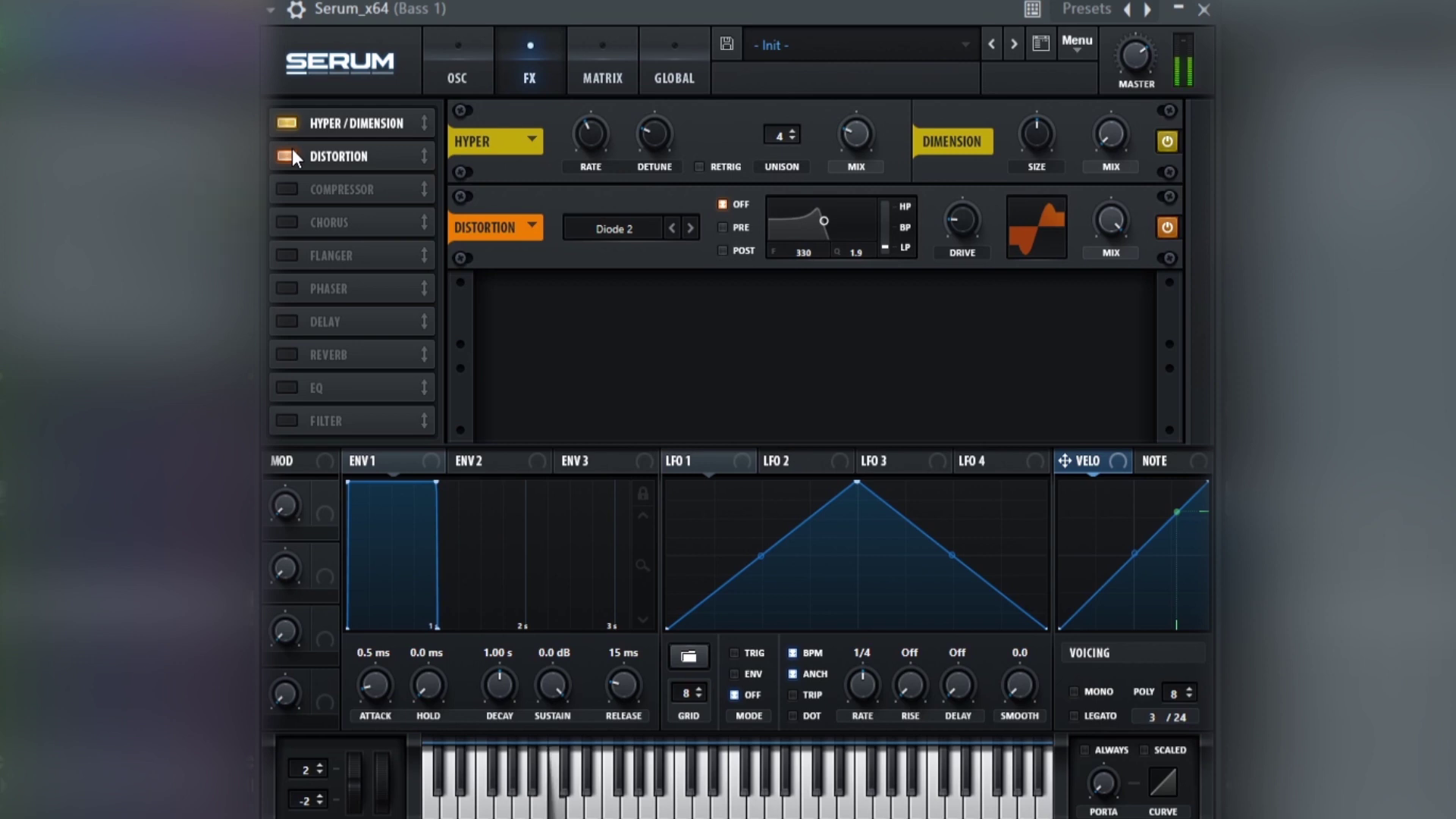
pyautogui.click(288, 187)
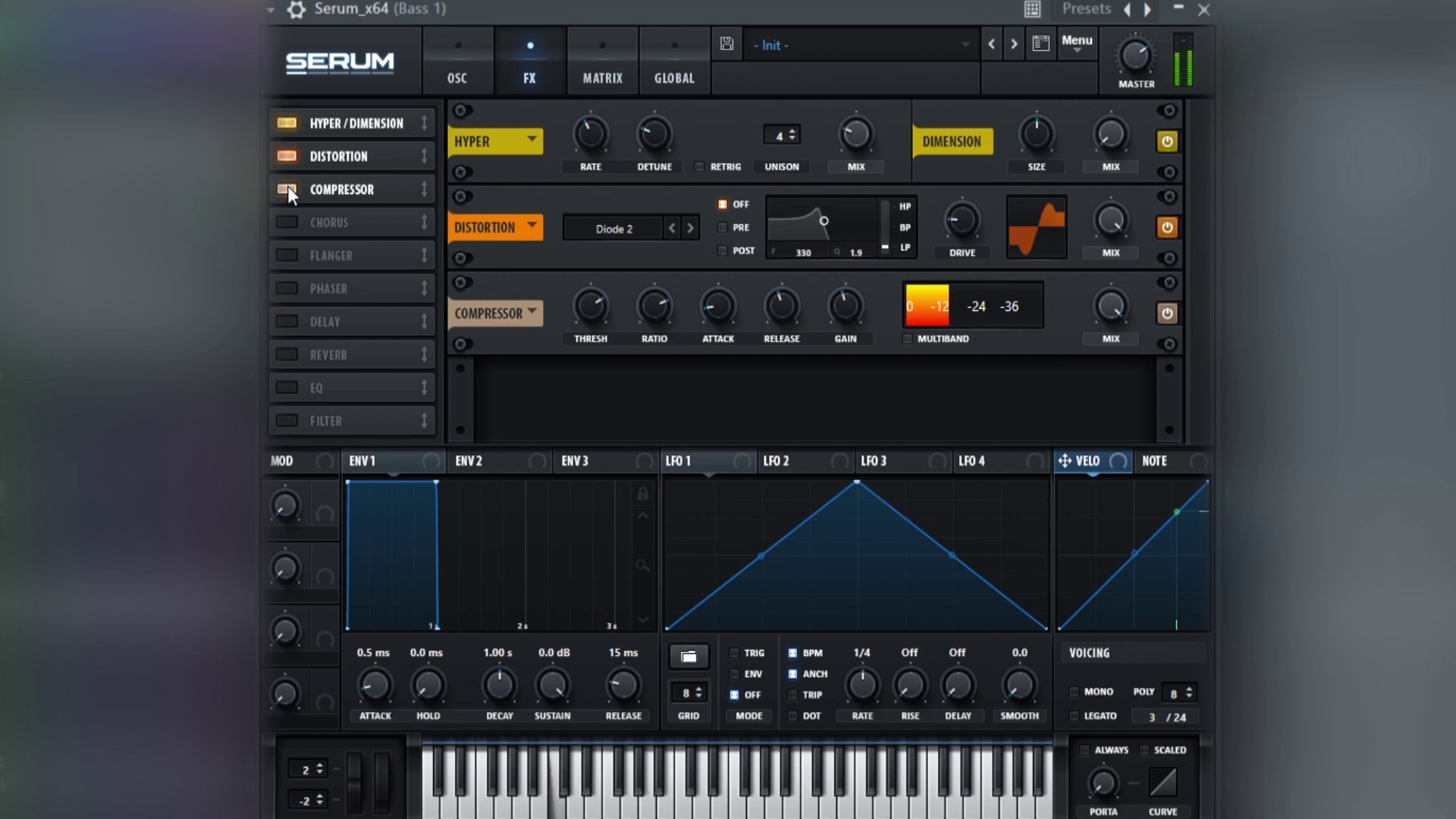
pyautogui.click(288, 222)
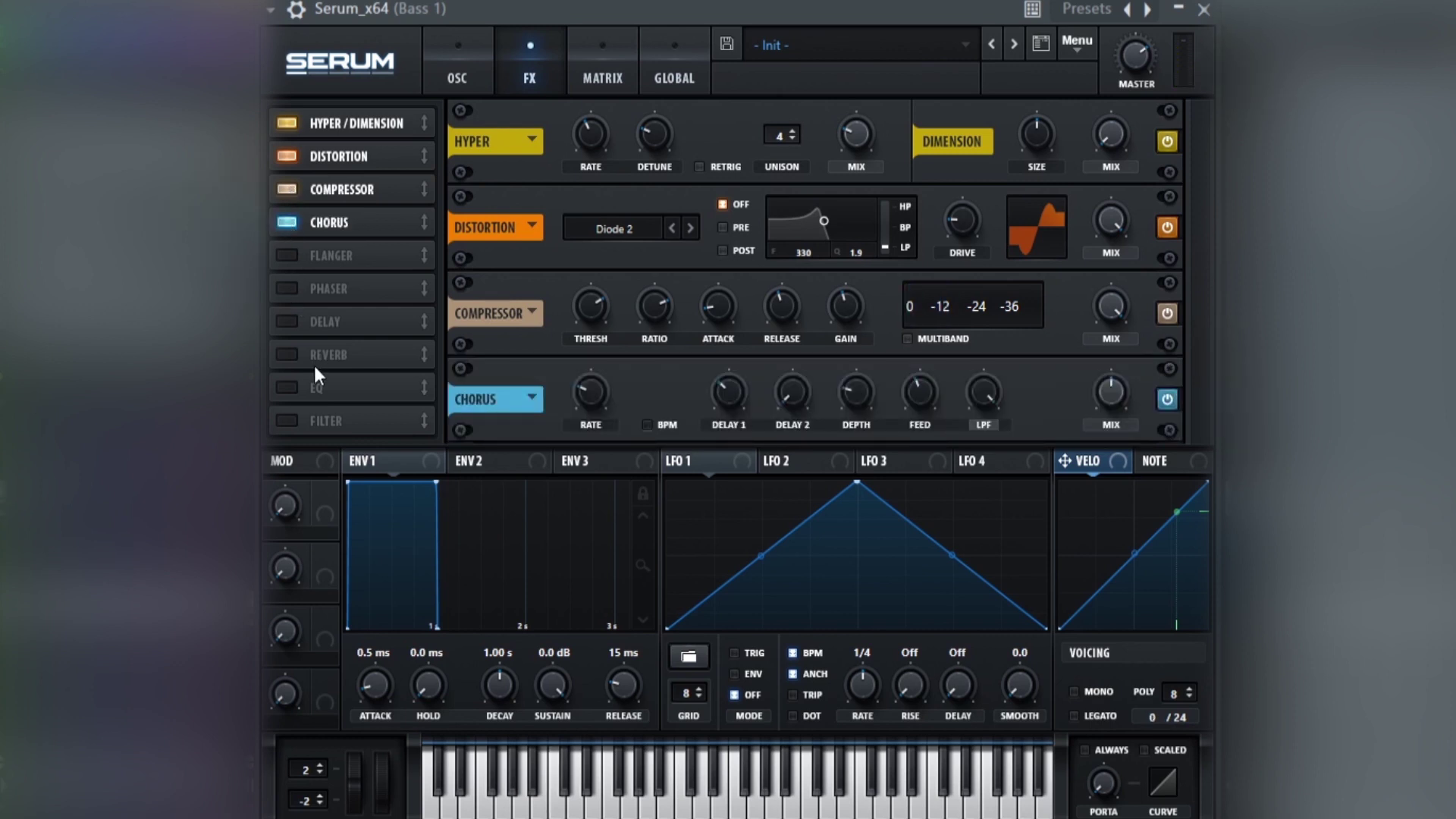
pyautogui.click(291, 353)
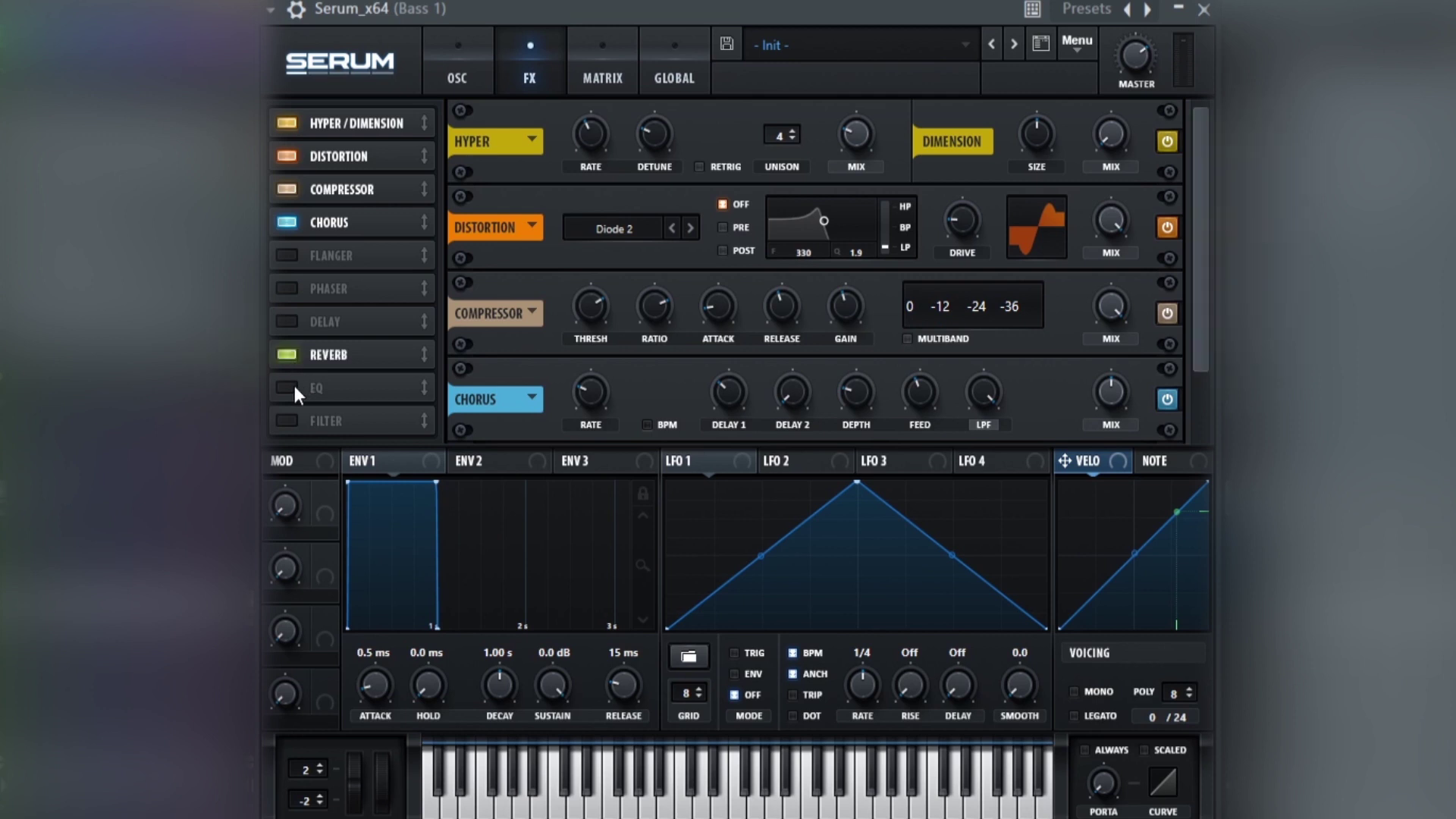
pyautogui.click(289, 388)
pyautogui.moveTo(1204, 284); pyautogui.dragTo(1198, 430)
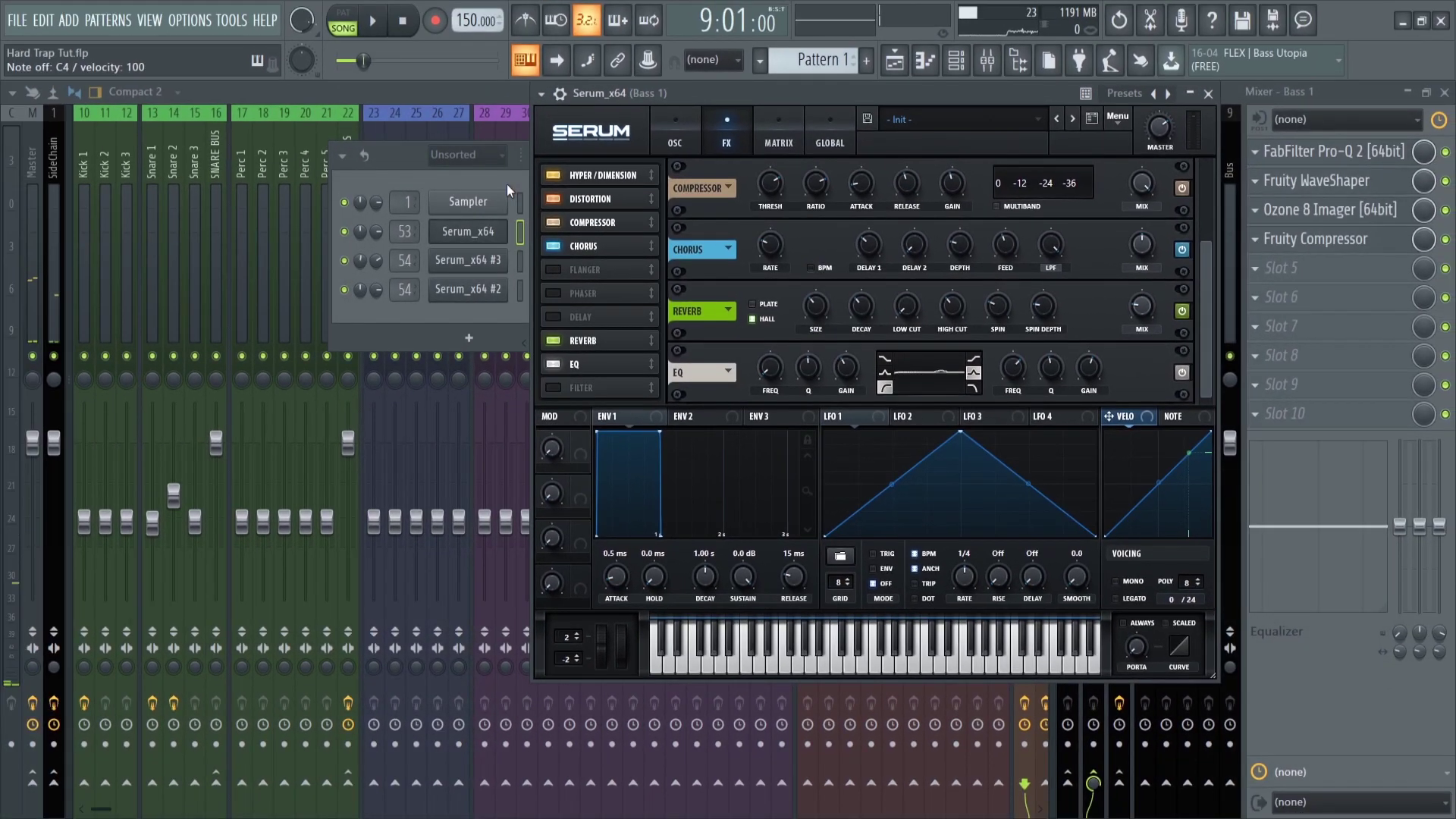
# Play Pattern 1 by itself in pattern mode, stop it and return to the playlist
pyautogui.click(507, 182)
pyautogui.click(543, 157)
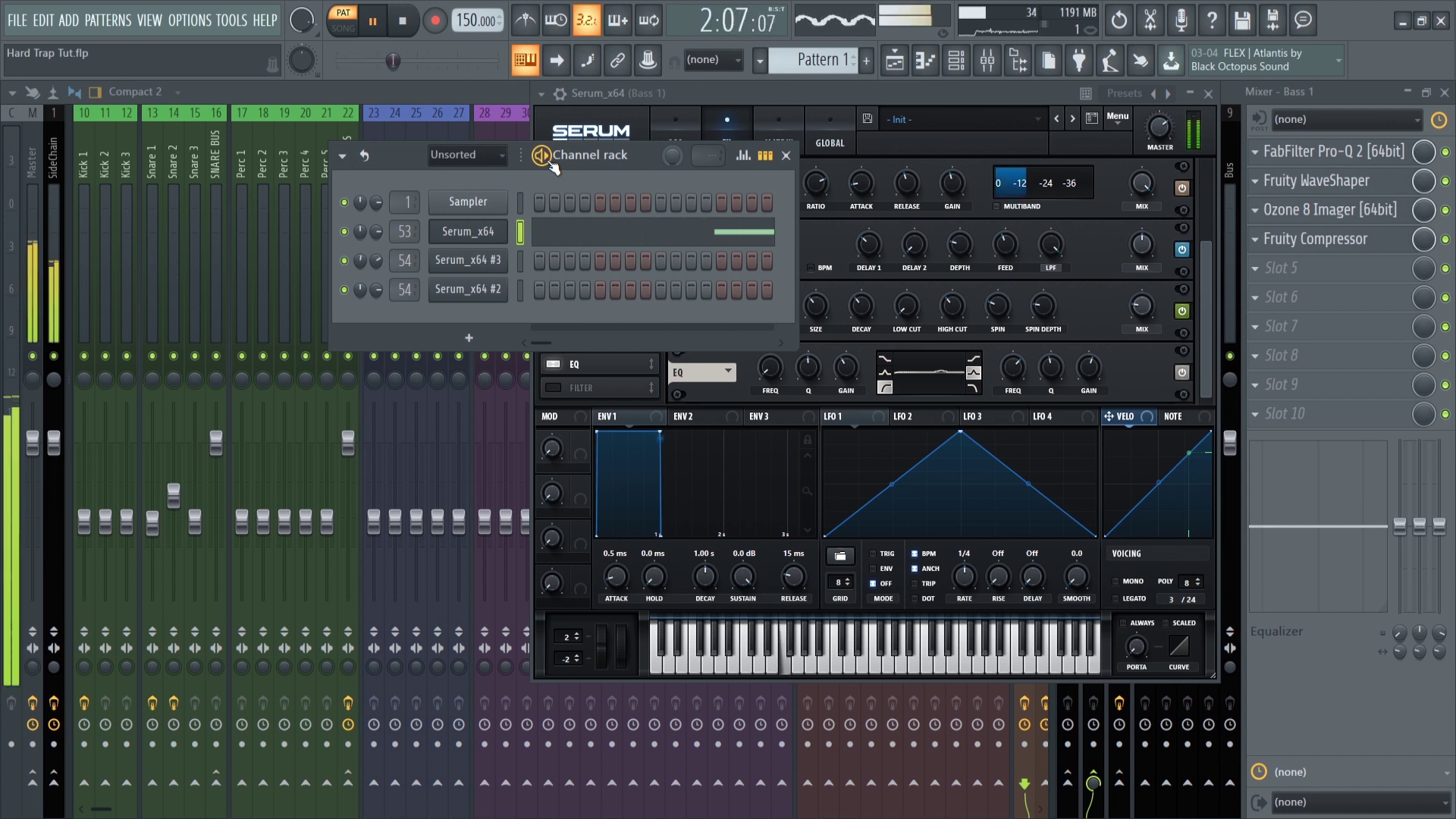
pyautogui.click(405, 24)
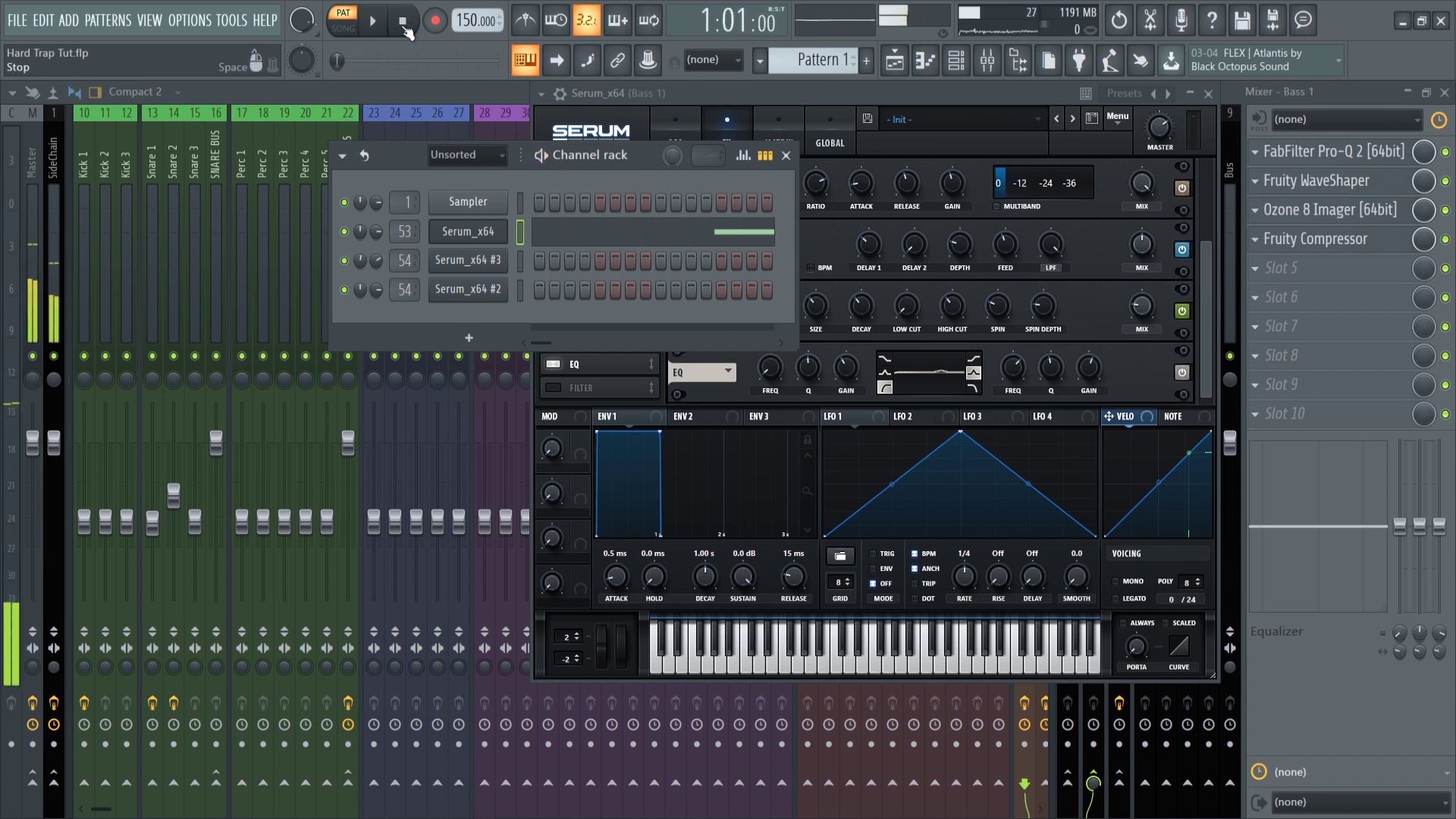
pyautogui.click(924, 61)
pyautogui.click(895, 67)
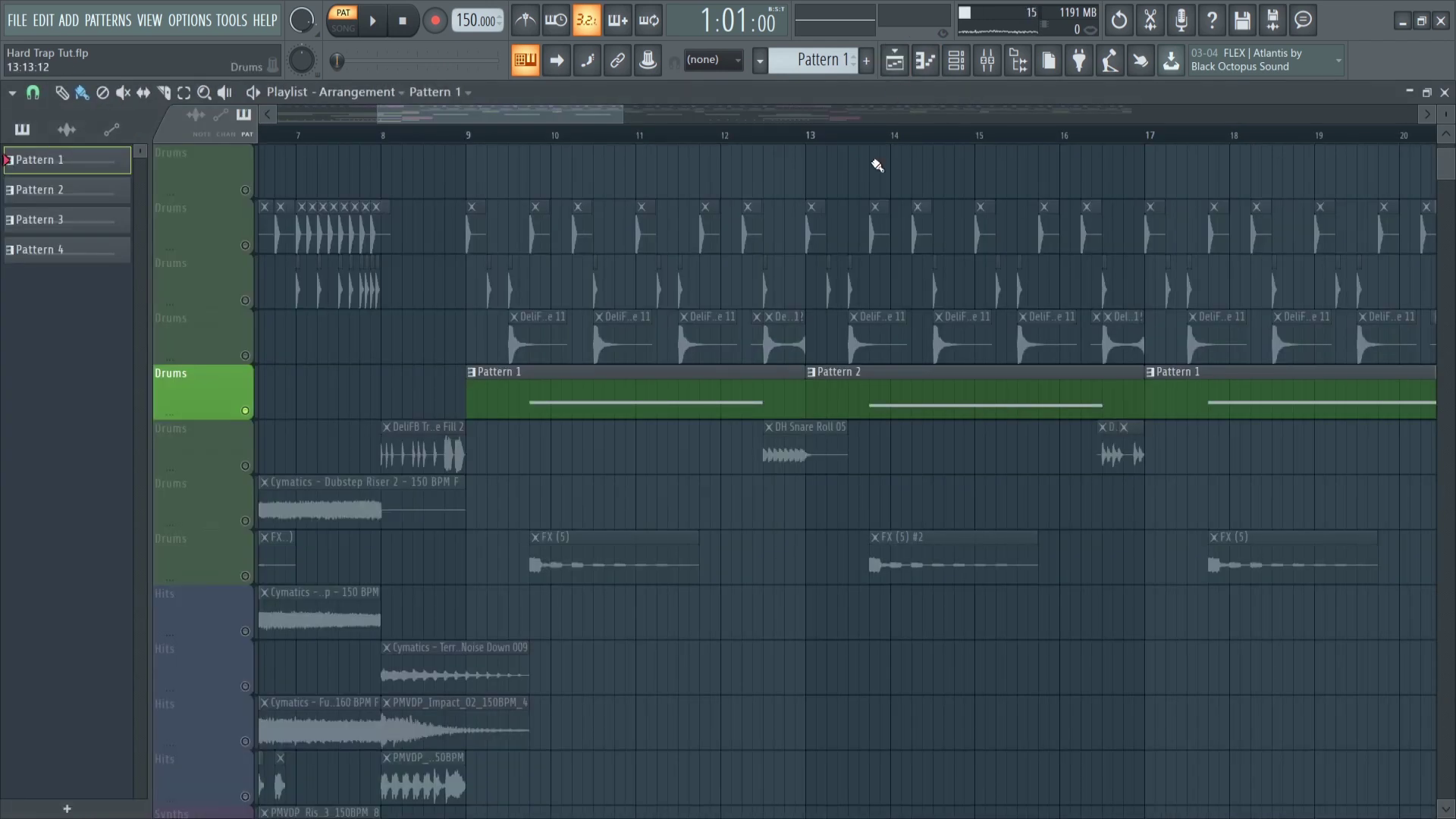
# Solo the drum track holding the FX (5) clips and play it in song mode from 9:13
pyautogui.scroll(-3, 523, 411)
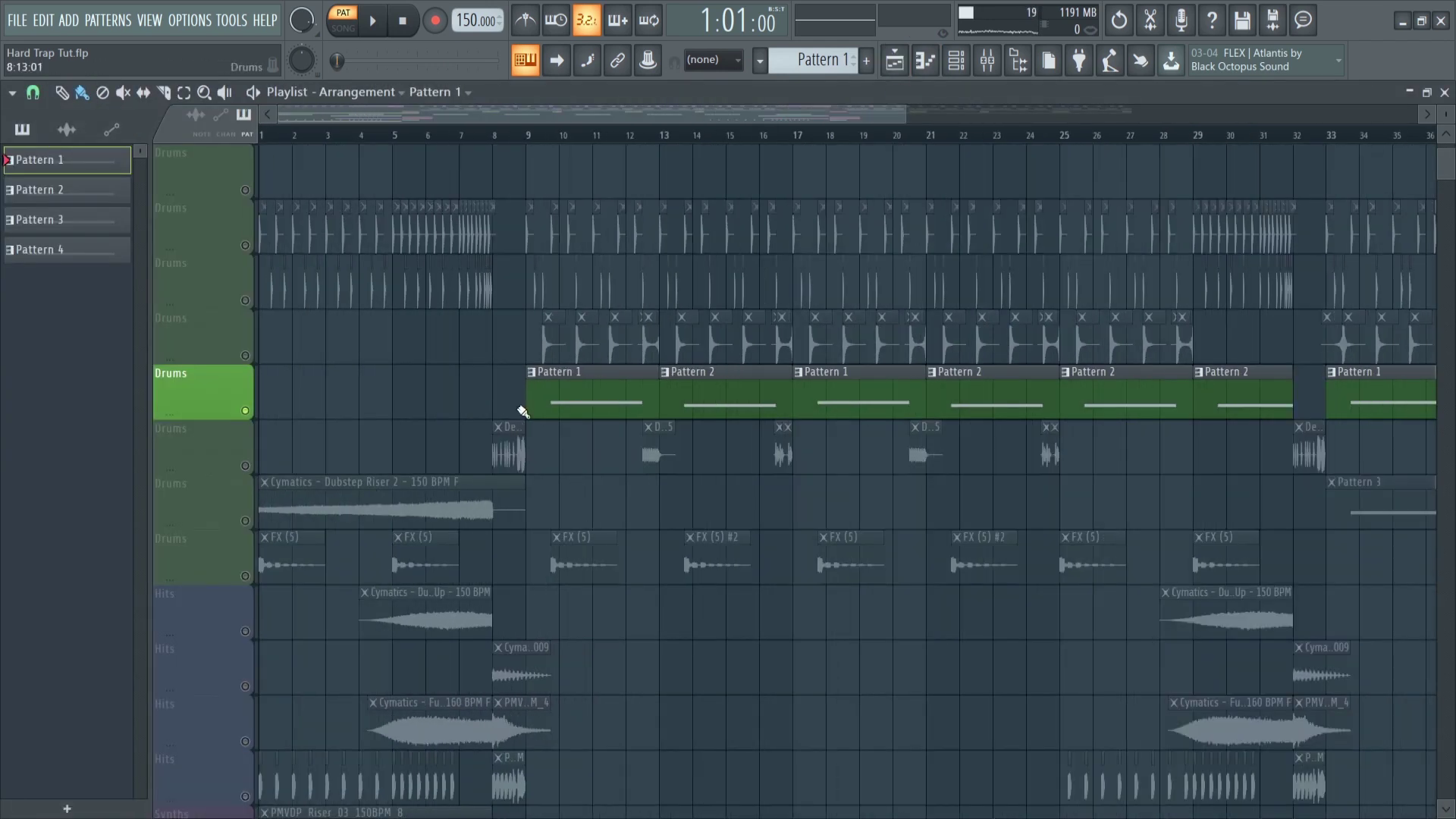
pyautogui.click(248, 580)
pyautogui.scroll(4, 662, 518)
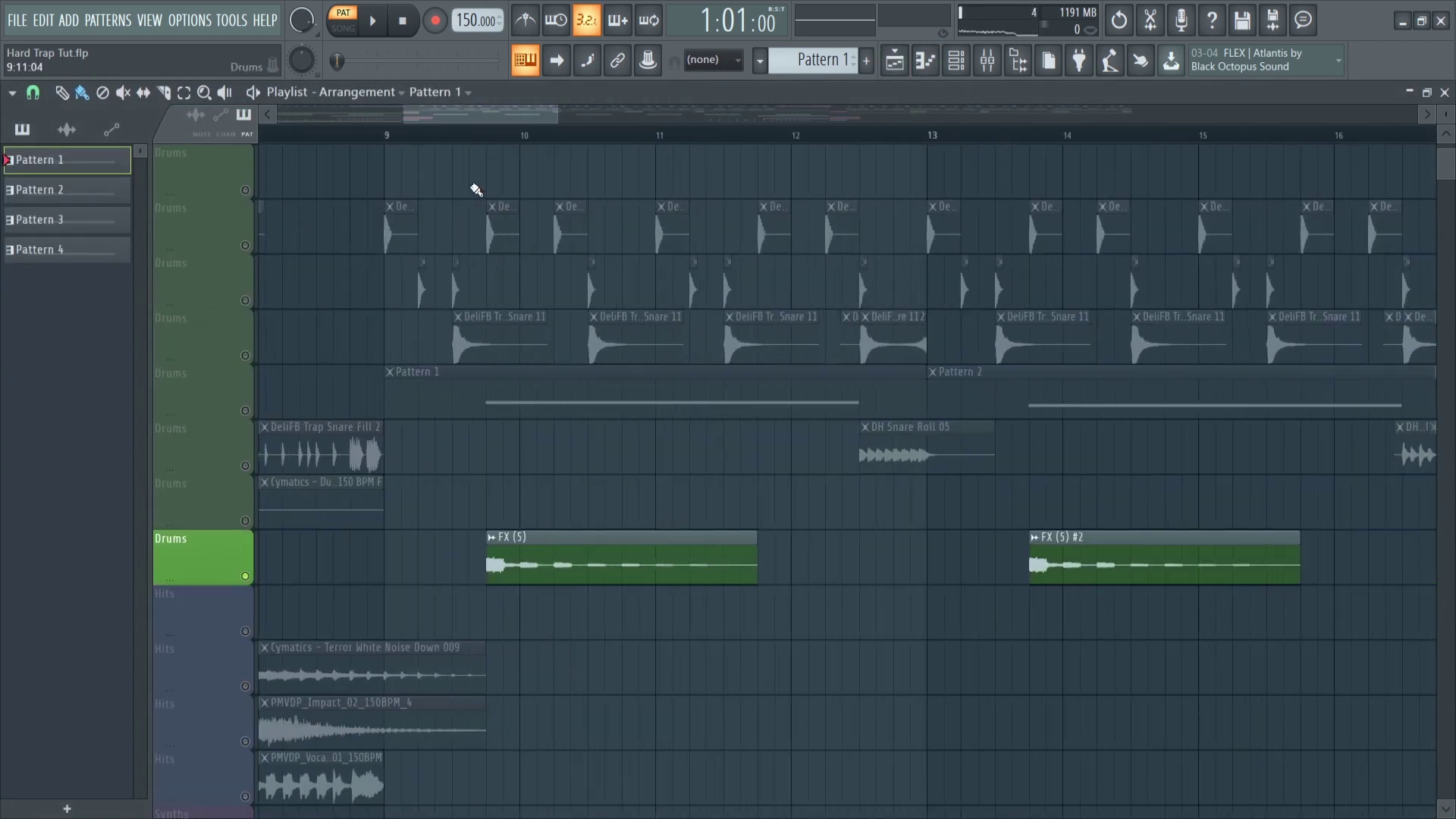
pyautogui.click(490, 141)
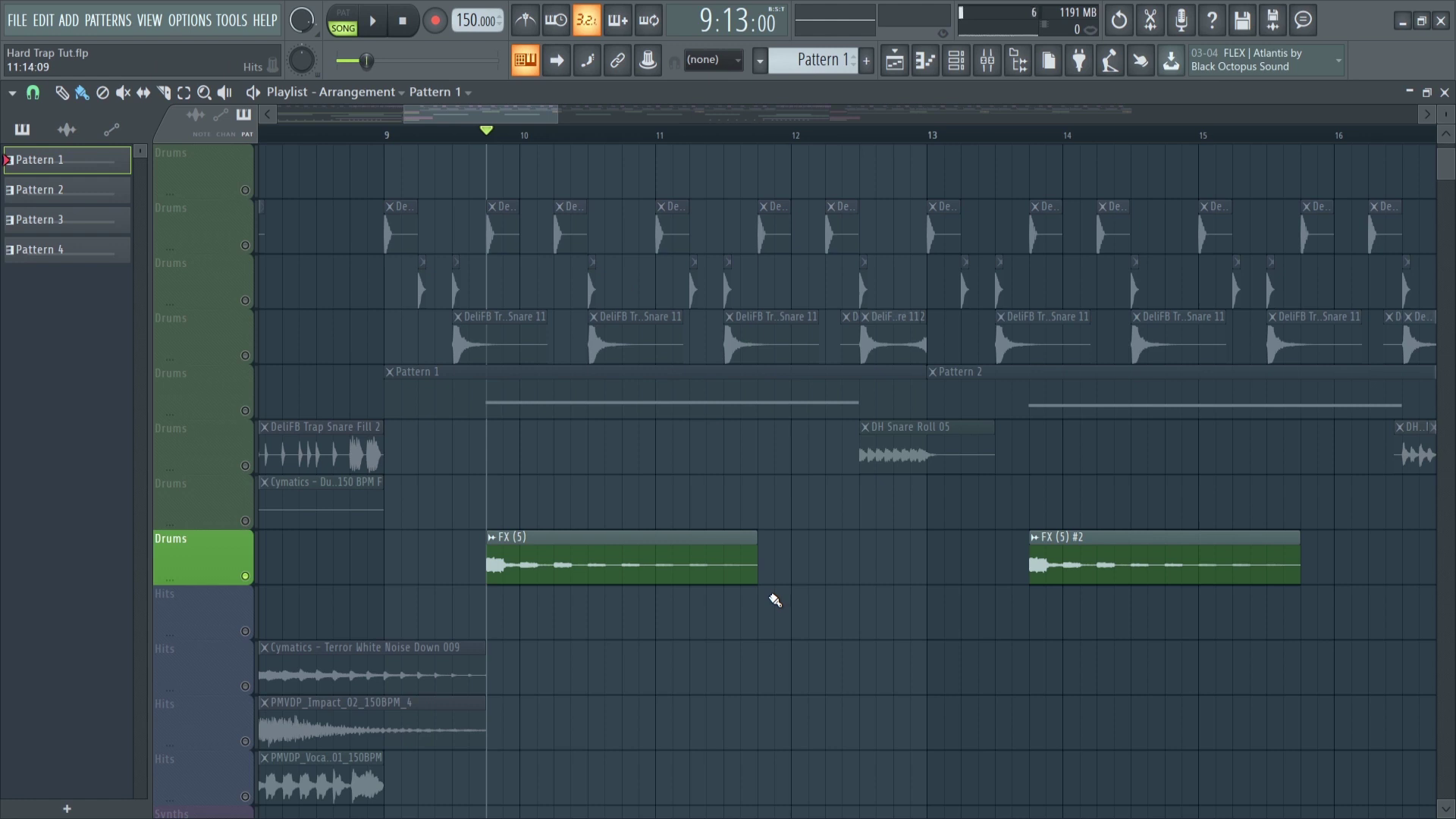
pyautogui.press('space')
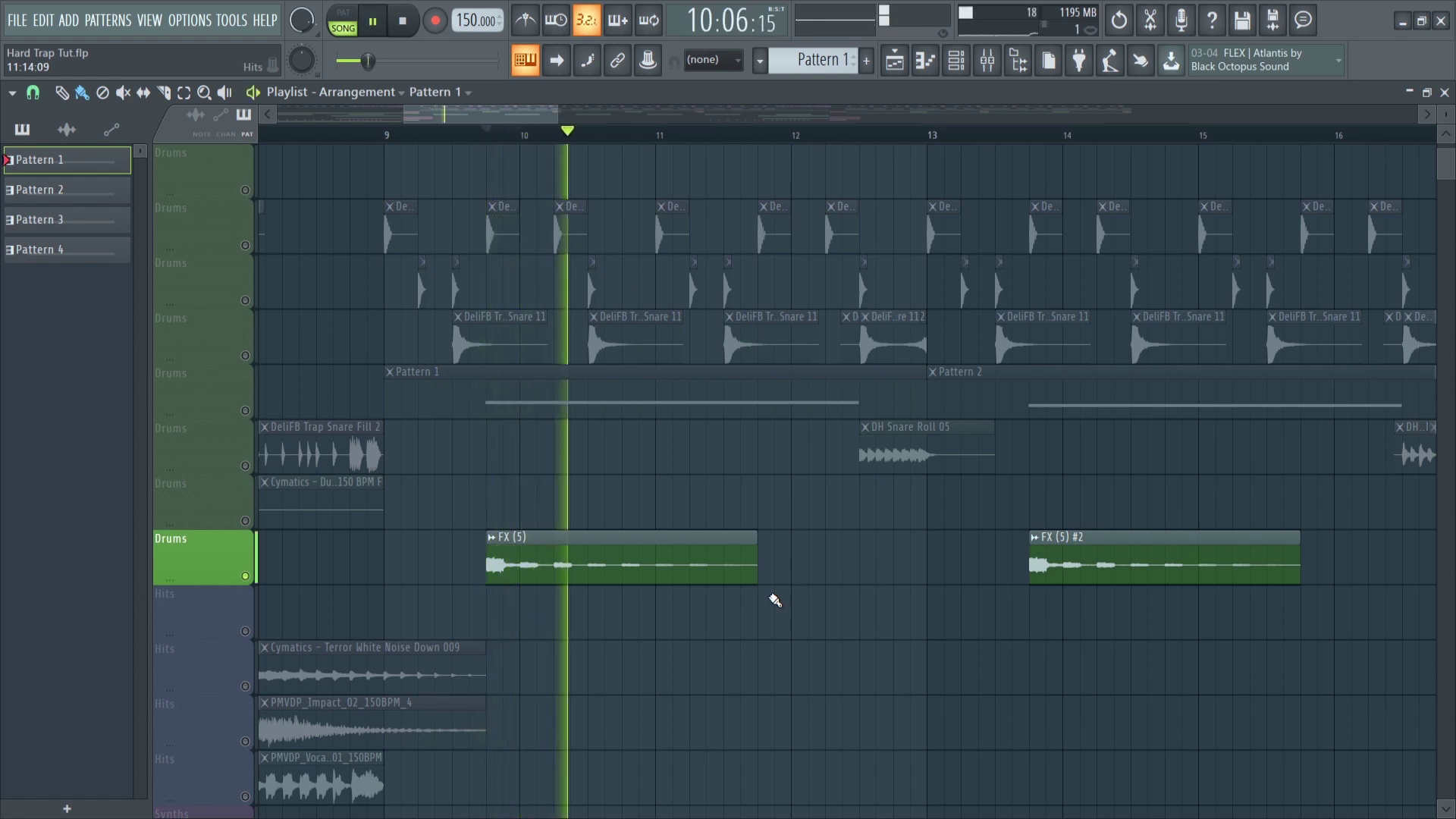
pyautogui.press('space')
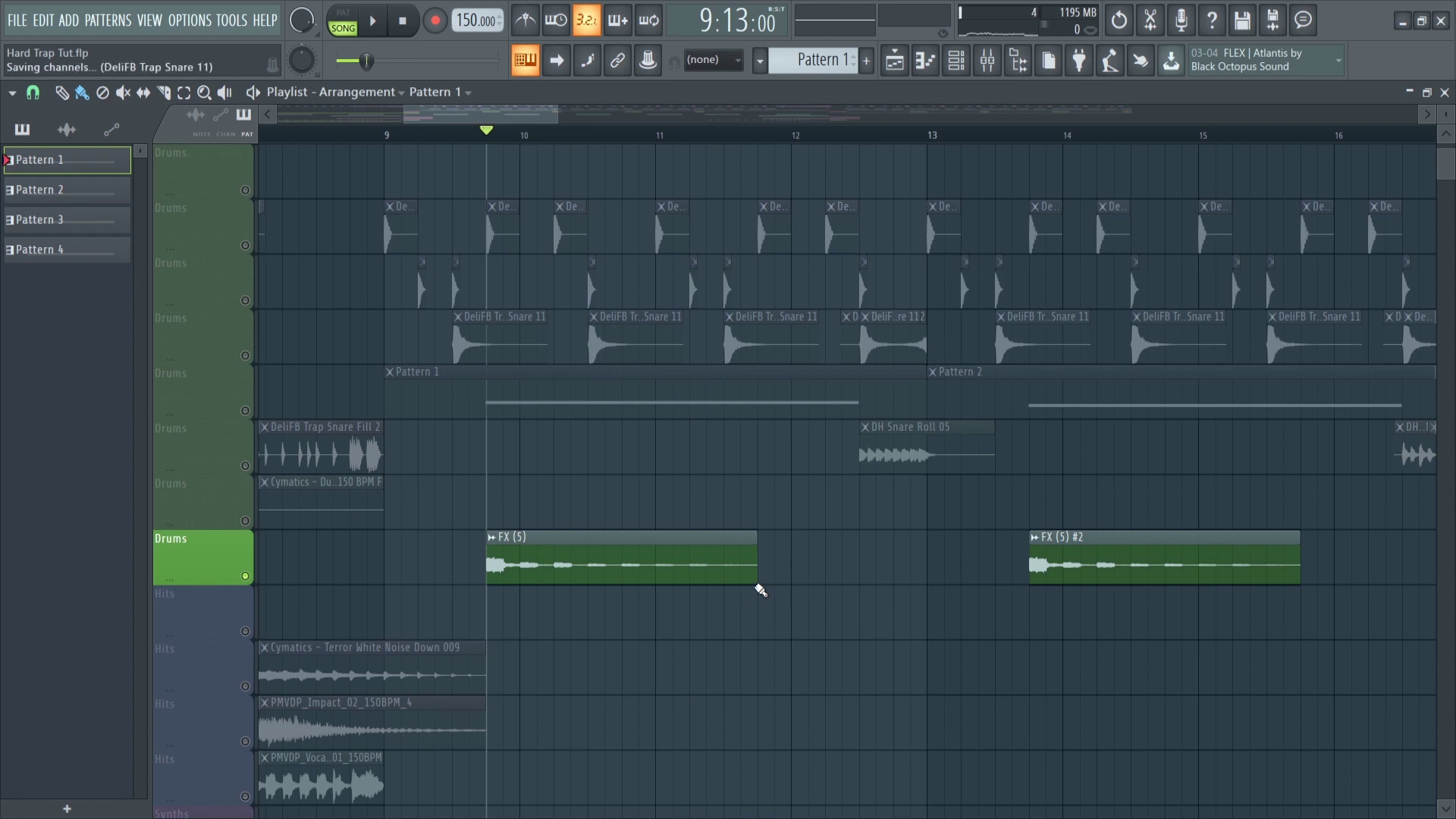
# Turn all playlist tracks back on and play the first drop from bar 9
pyautogui.scroll(-5, 760, 590)
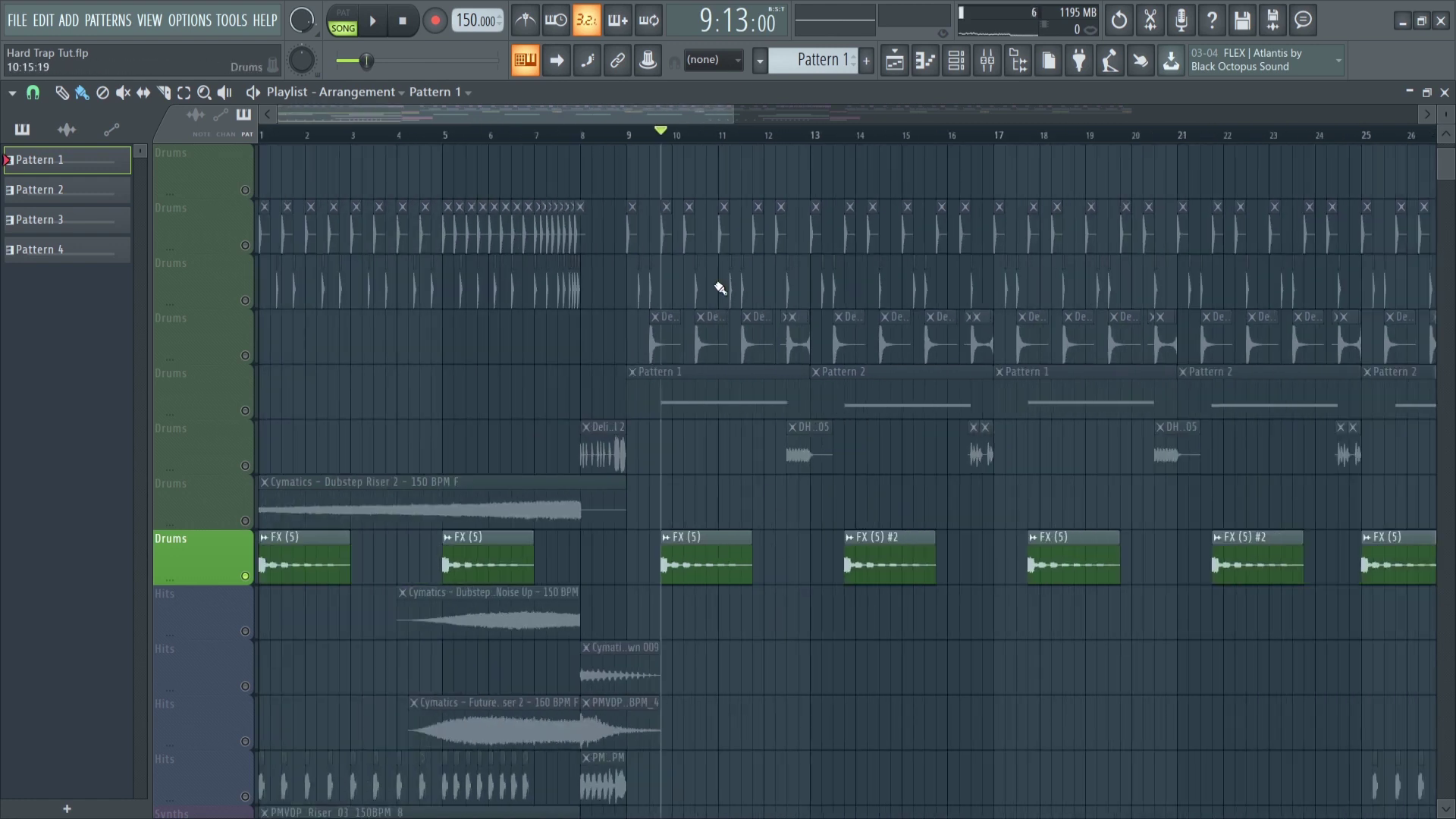
pyautogui.moveTo(488, 112); pyautogui.dragTo(529, 111)
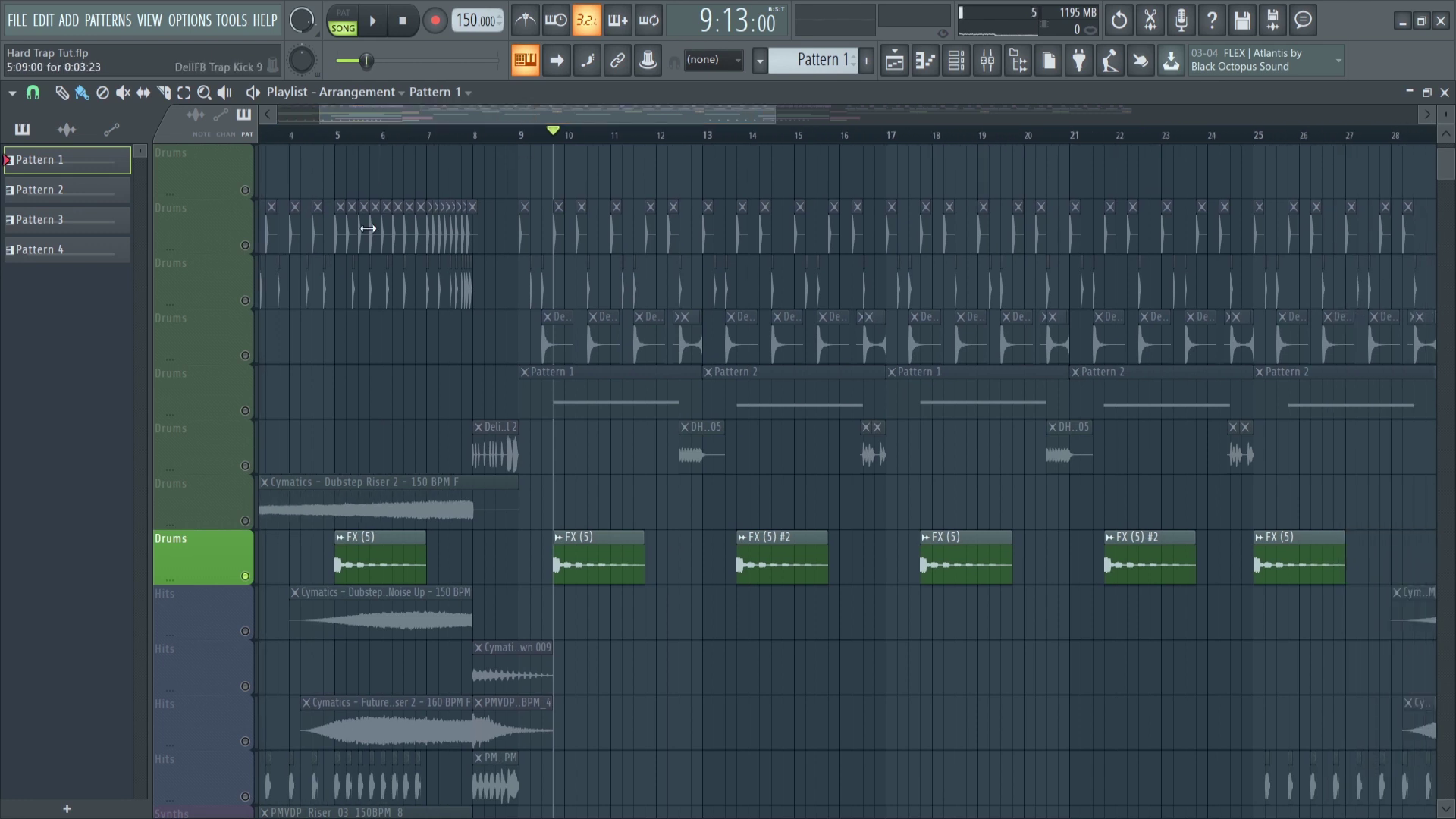
pyautogui.click(245, 245)
pyautogui.click(524, 141)
pyautogui.click(520, 141)
pyautogui.click(521, 136)
pyautogui.scroll(-3, 693, 541)
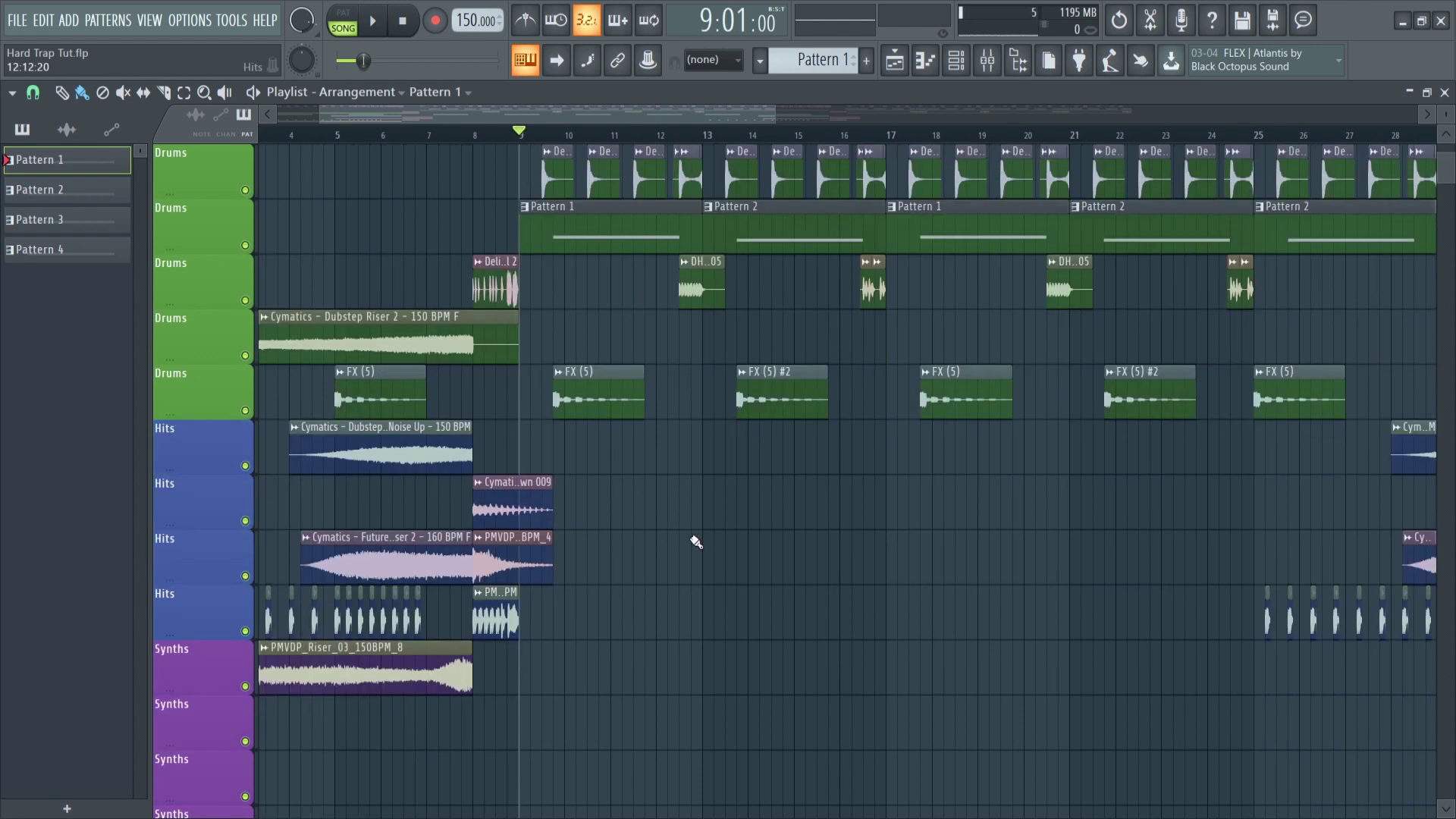
pyautogui.press('space')
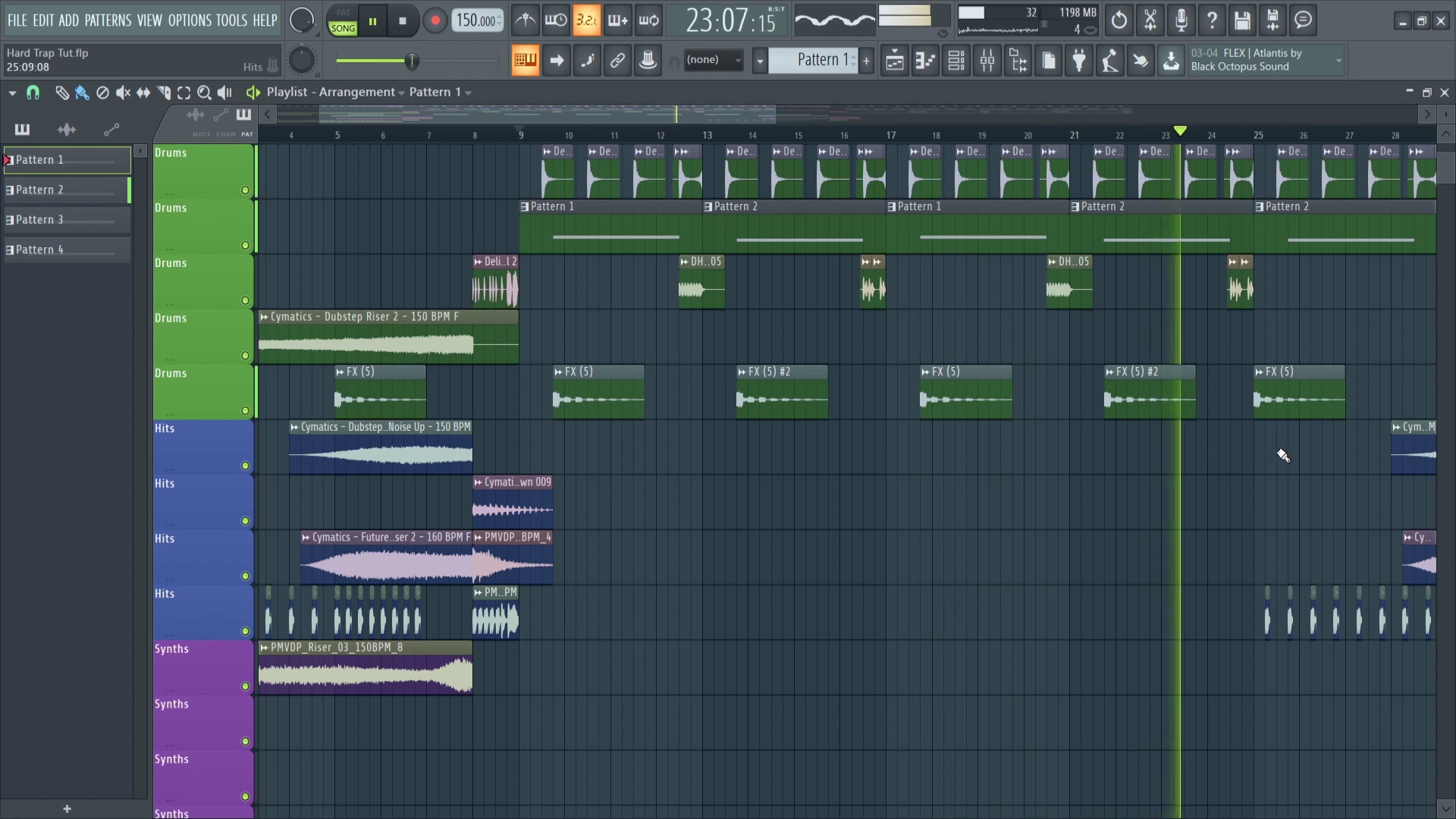
pyautogui.press('space')
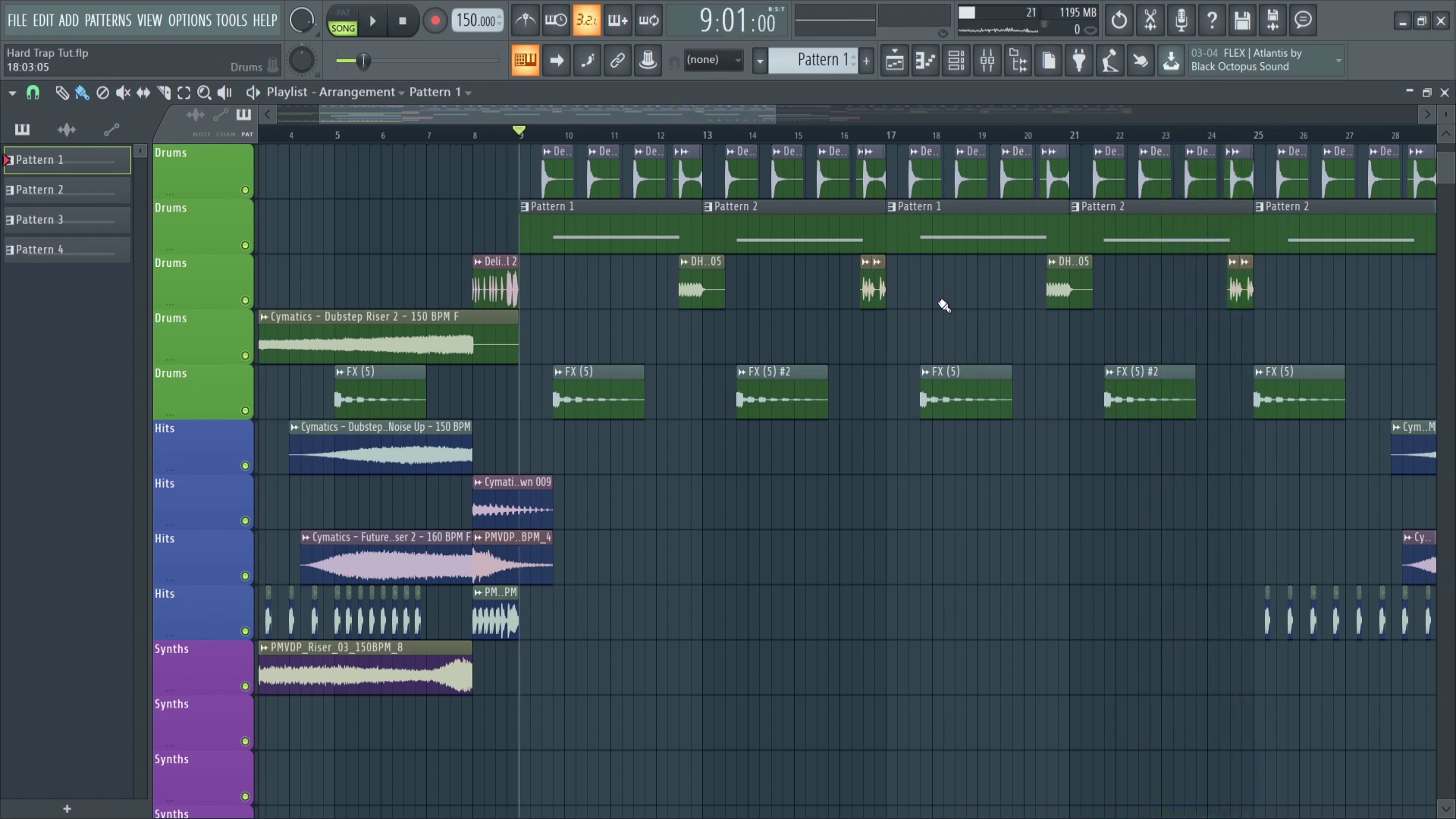
# Solo the drum fill track and play the DH2 fills before bar 17 and the DH Snare Roll 05 clip at 12:09
pyautogui.scroll(4, 944, 304)
pyautogui.scroll(2, 615, 367)
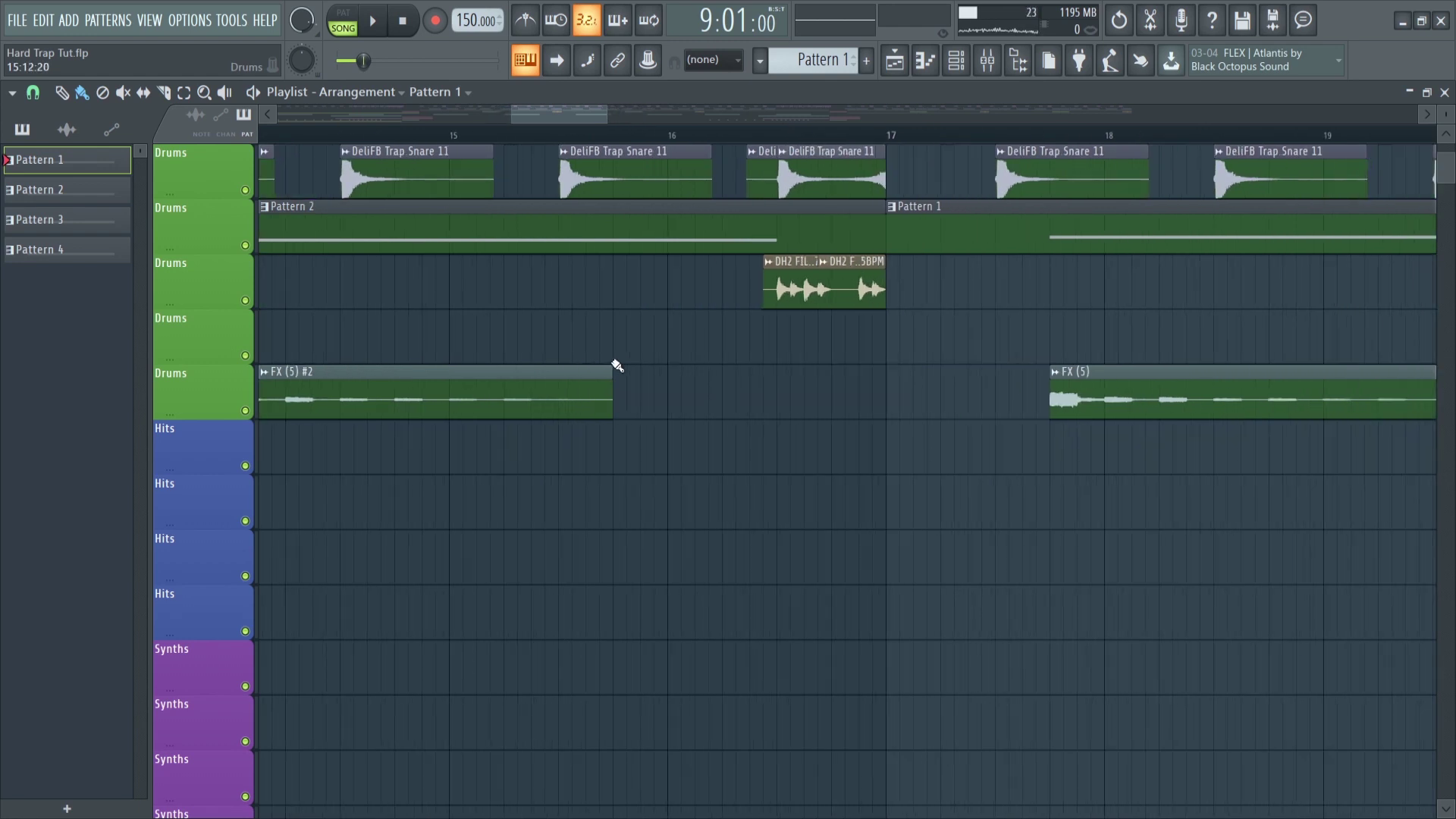
pyautogui.keyDown('ctrl'); pyautogui.click(247, 303); pyautogui.keyUp('ctrl')
pyautogui.click(754, 135)
pyautogui.press('space')
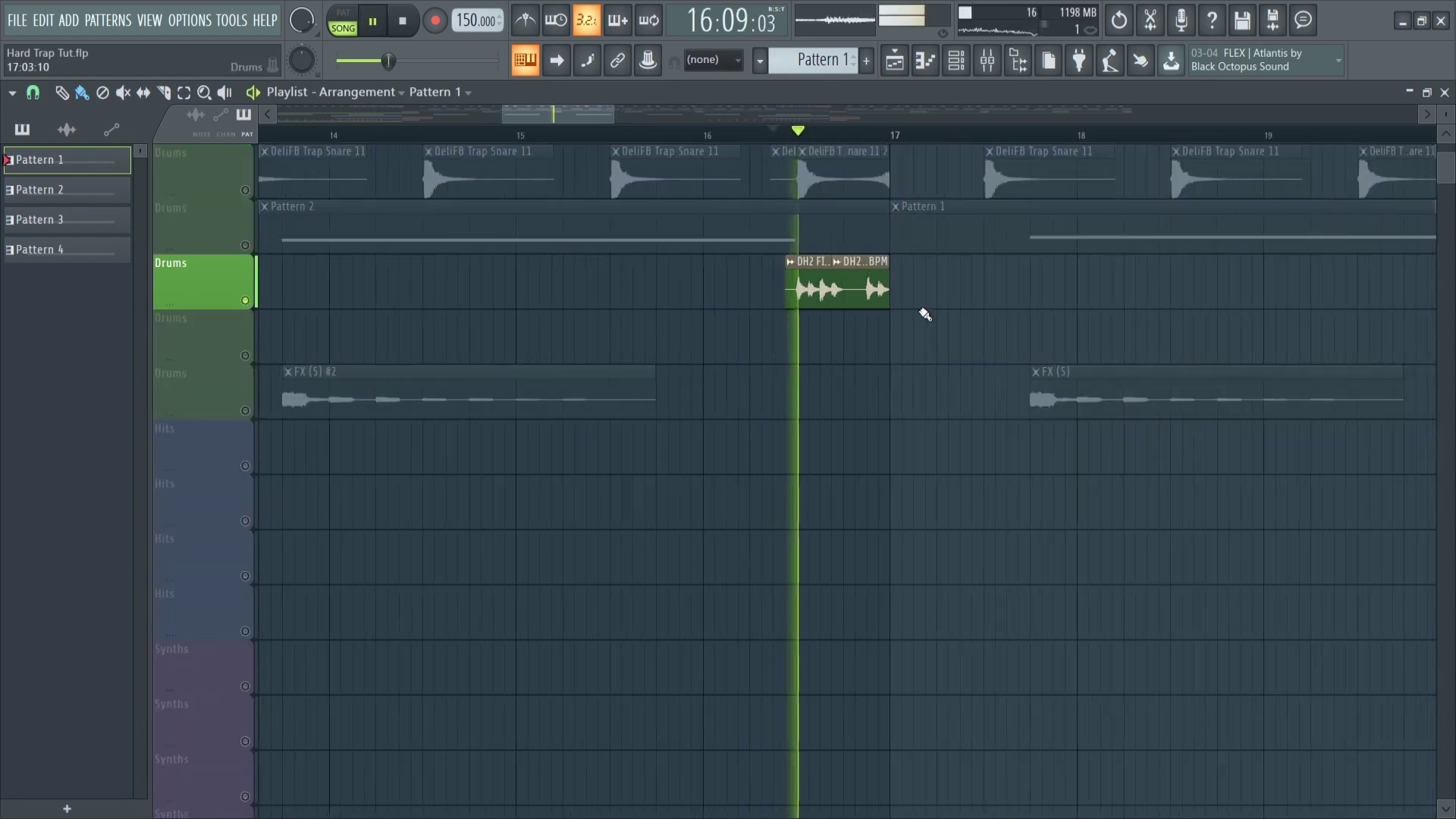
pyautogui.scroll(-4, 920, 316)
pyautogui.press('space')
pyautogui.click(578, 134)
pyautogui.press('space')
pyautogui.press('space')
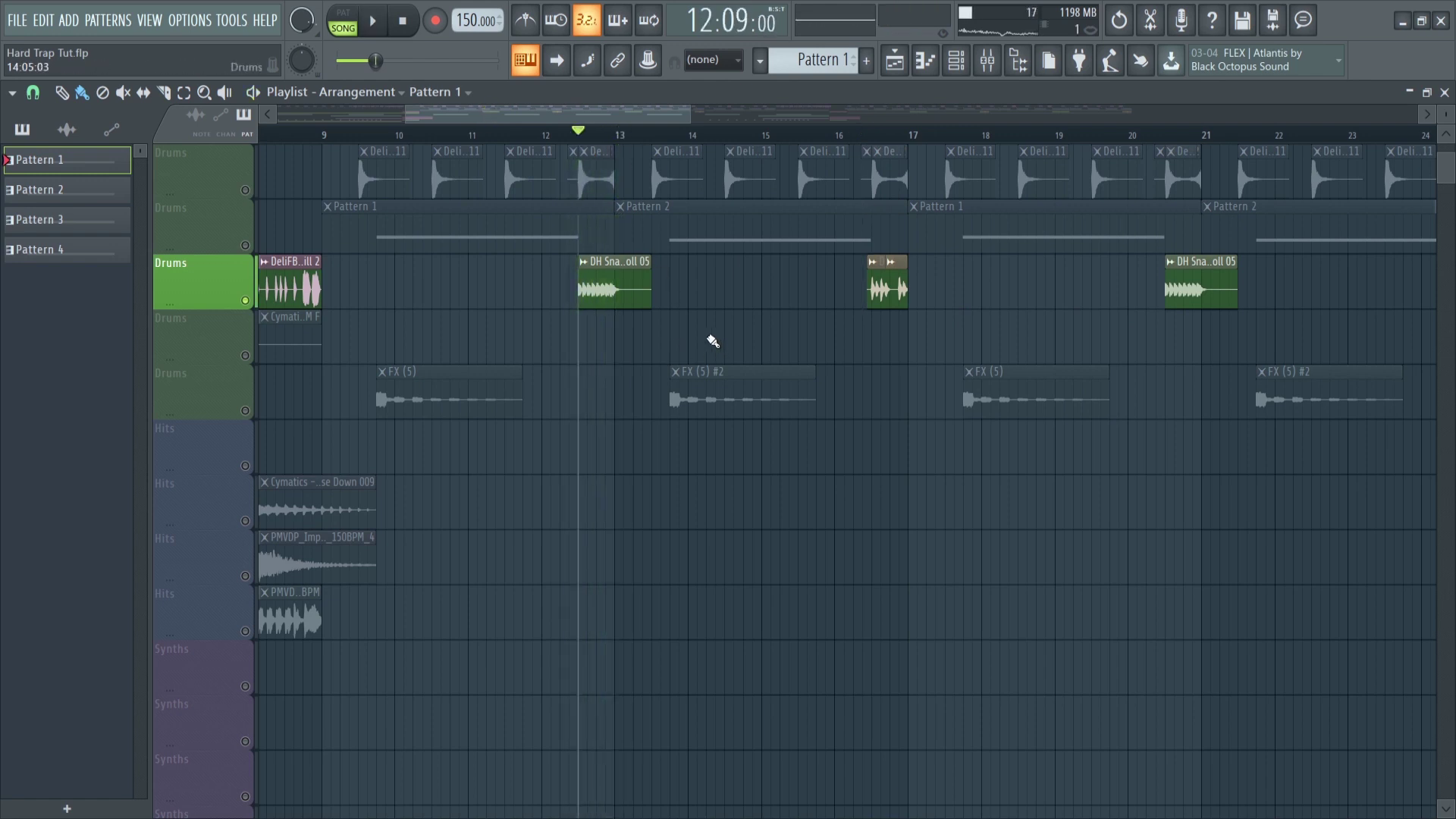
# Add the kick and snare tracks to the soloed fill track and compare playback from 12:13 with and without the snare roll
pyautogui.scroll(5, 713, 341)
pyautogui.scroll(4, 659, 334)
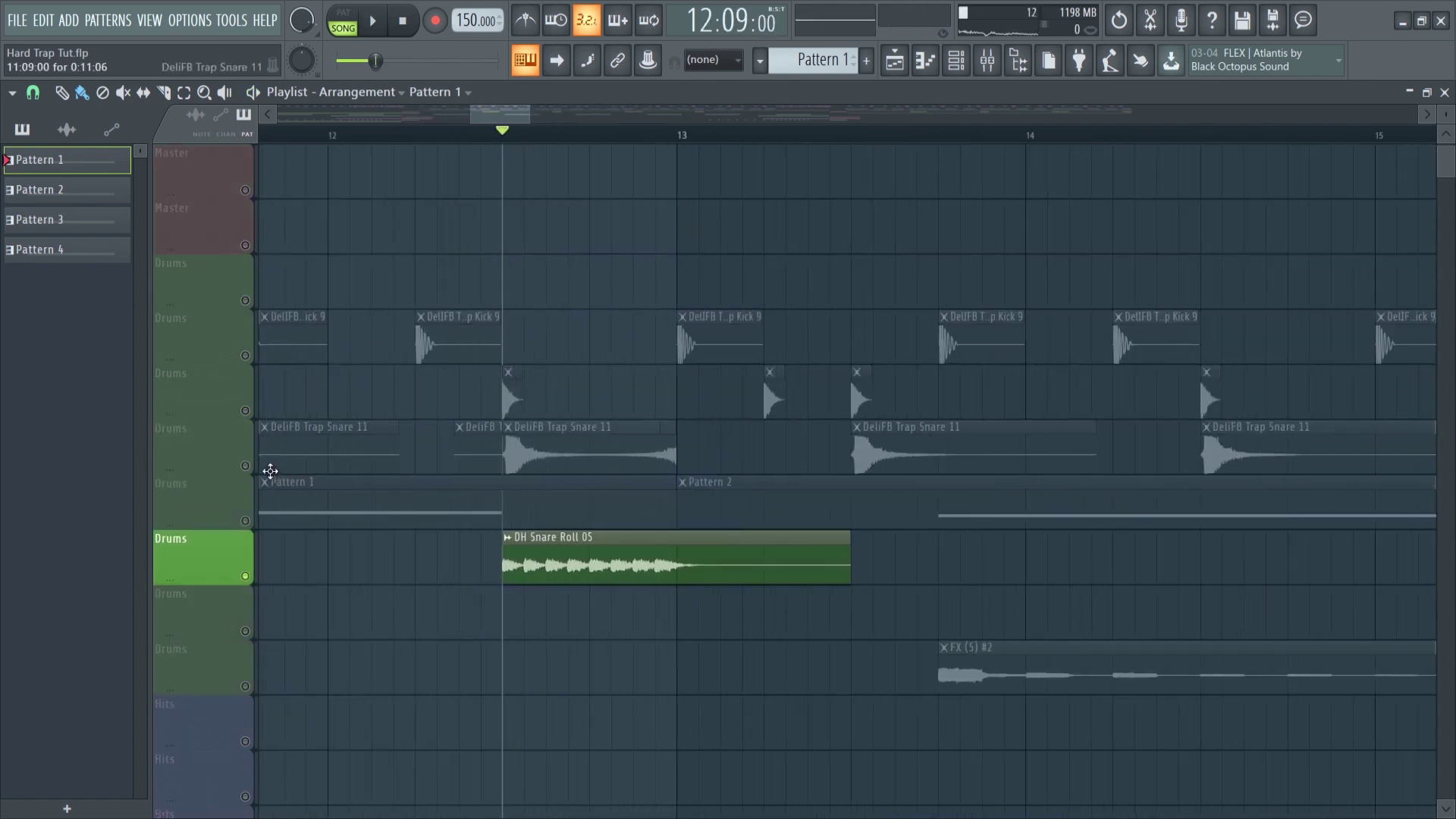
pyautogui.click(245, 466)
pyautogui.click(245, 356)
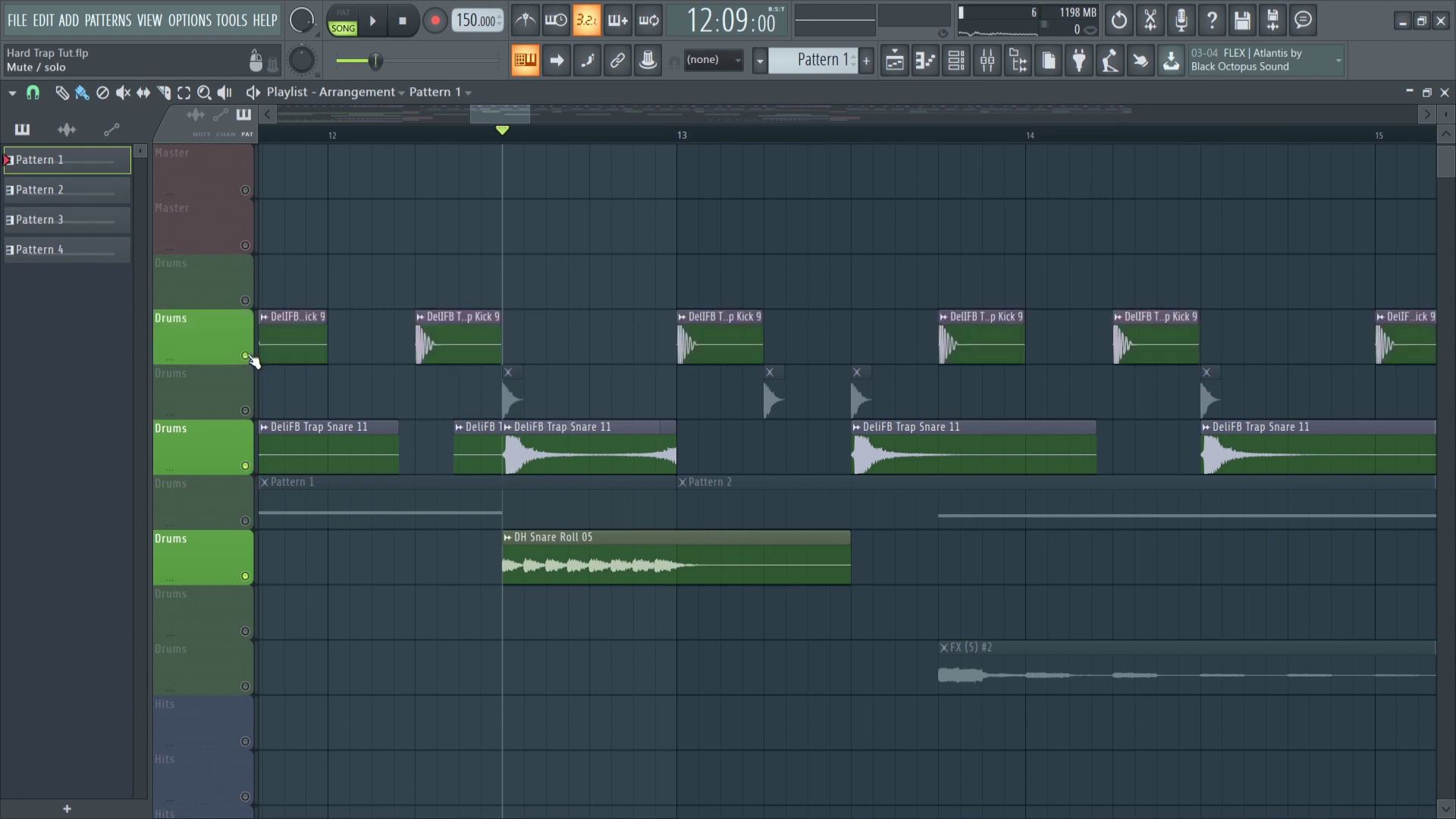
pyautogui.click(590, 140)
pyautogui.press('space')
pyautogui.press('space')
pyautogui.click(245, 577)
pyautogui.press('space')
pyautogui.press('space')
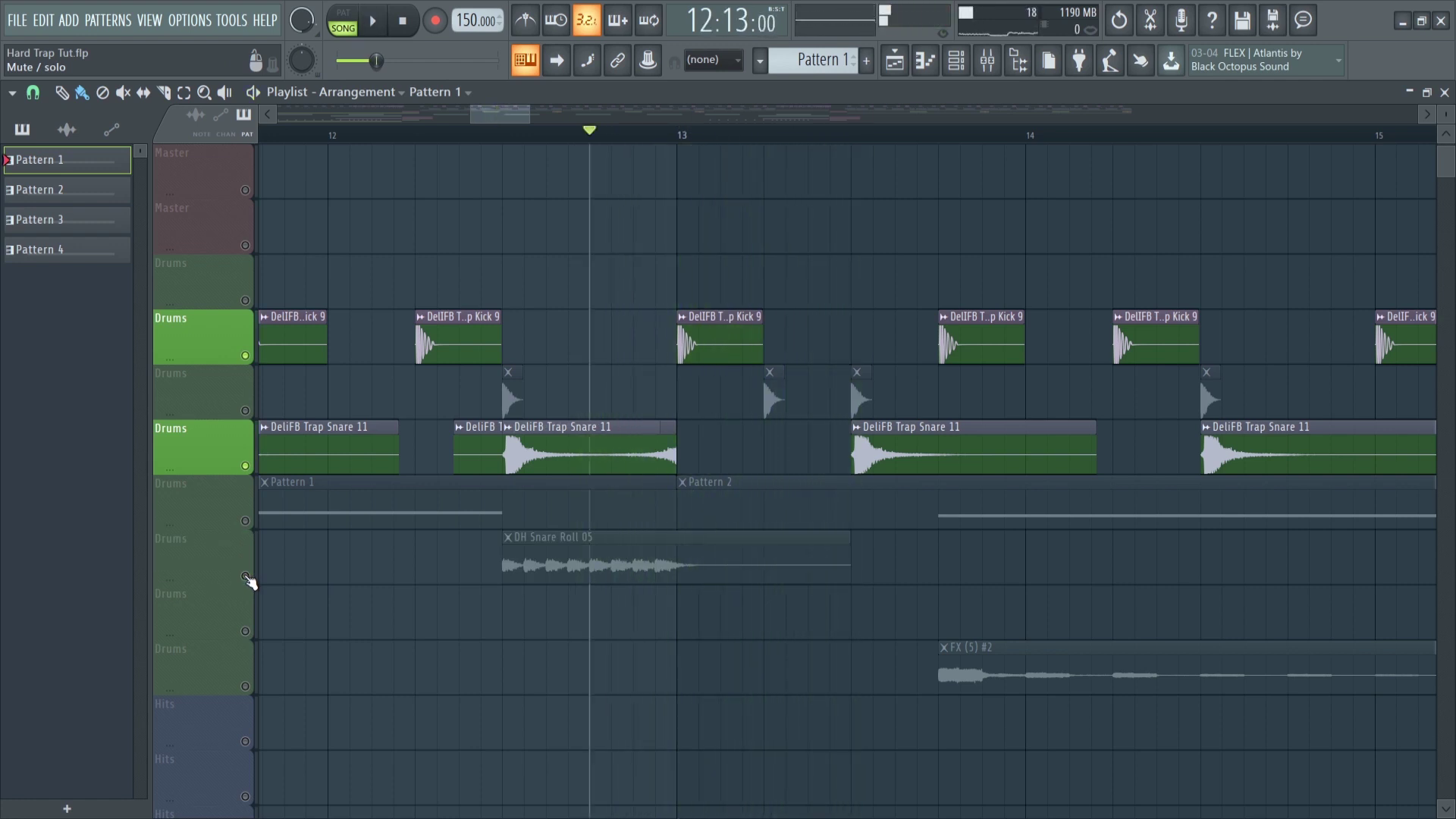
# Turn all playlist tracks back on
pyautogui.scroll(-4, 247, 578)
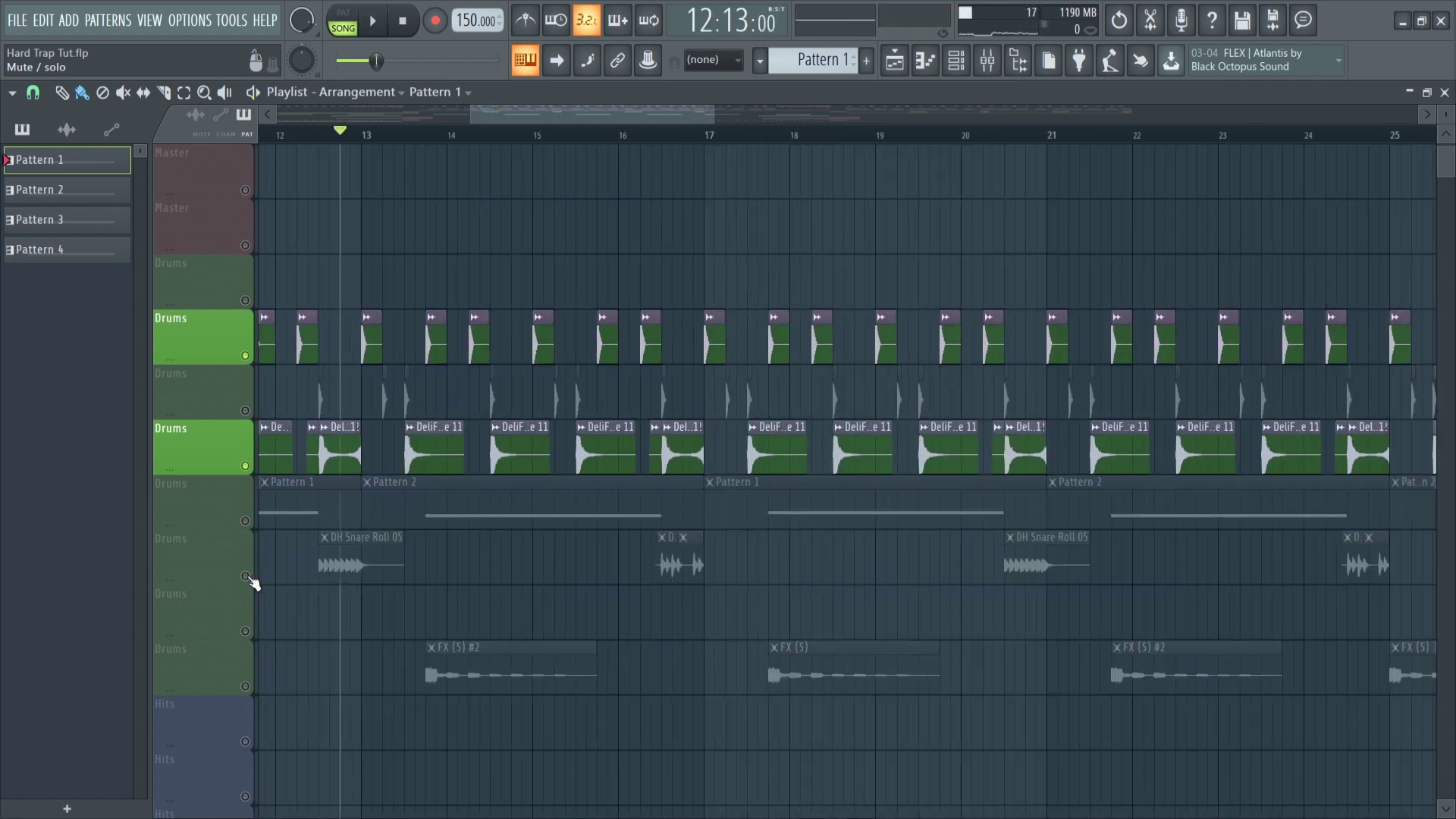
pyautogui.rightClick(246, 577)
pyautogui.rightClick(246, 577)
# Play the second drop in song mode from bar 33 to review its added Pattern 3 and Pattern 4 layer
pyautogui.scroll(-4, 659, 496)
pyautogui.moveTo(584, 112); pyautogui.dragTo(843, 114)
pyautogui.scroll(5, 565, 279)
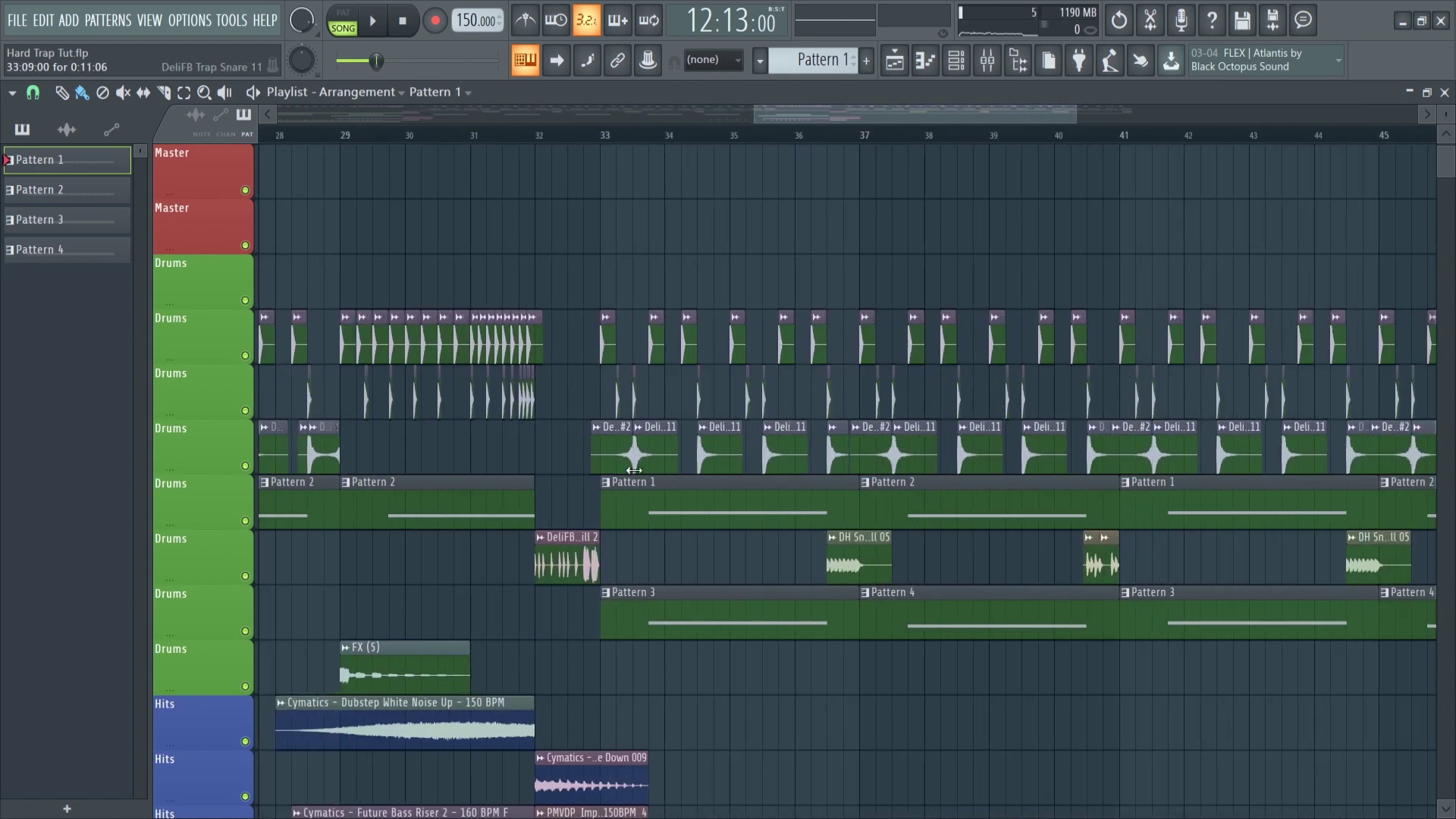
pyautogui.click(568, 139)
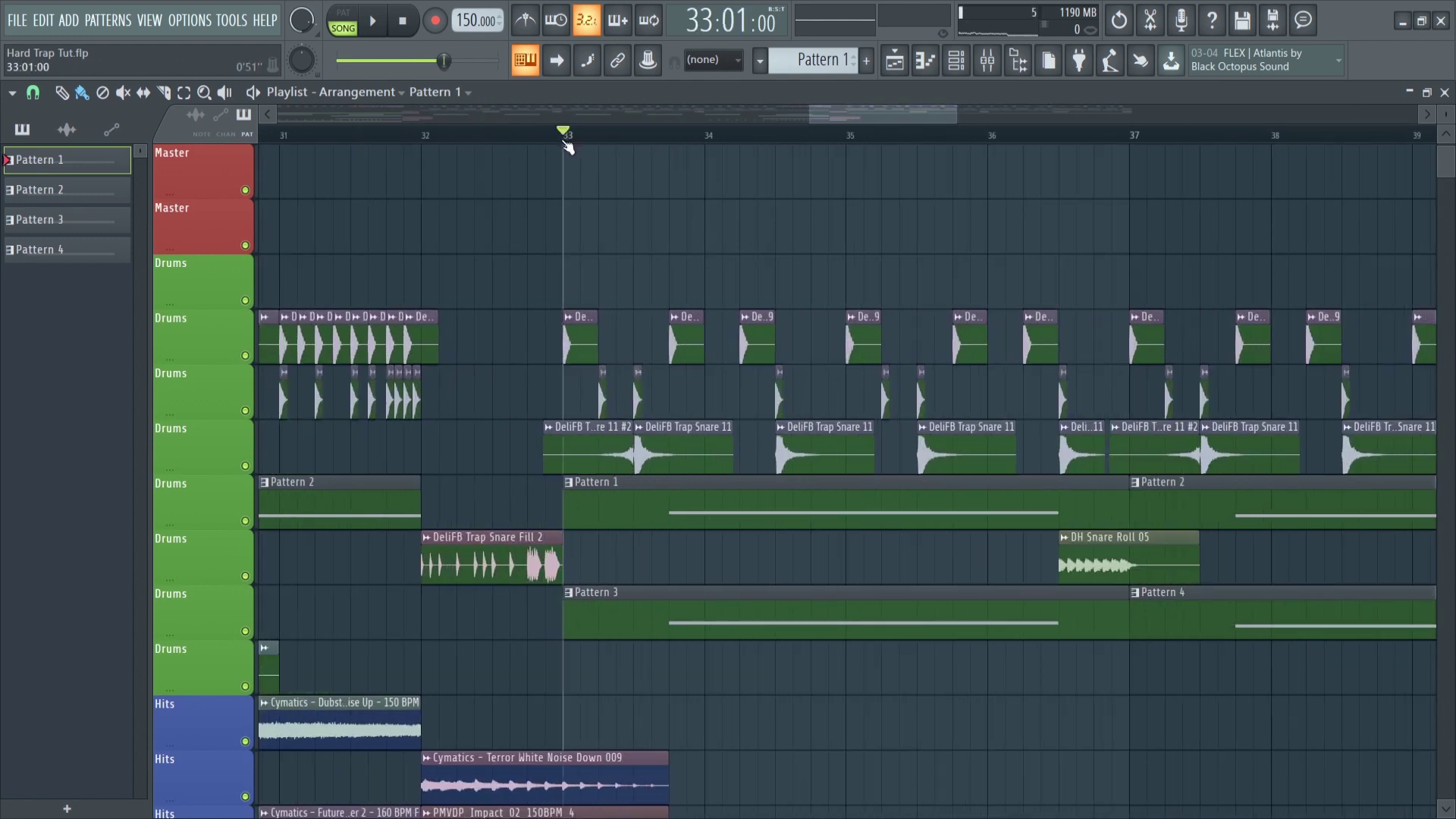
pyautogui.scroll(-3, 869, 691)
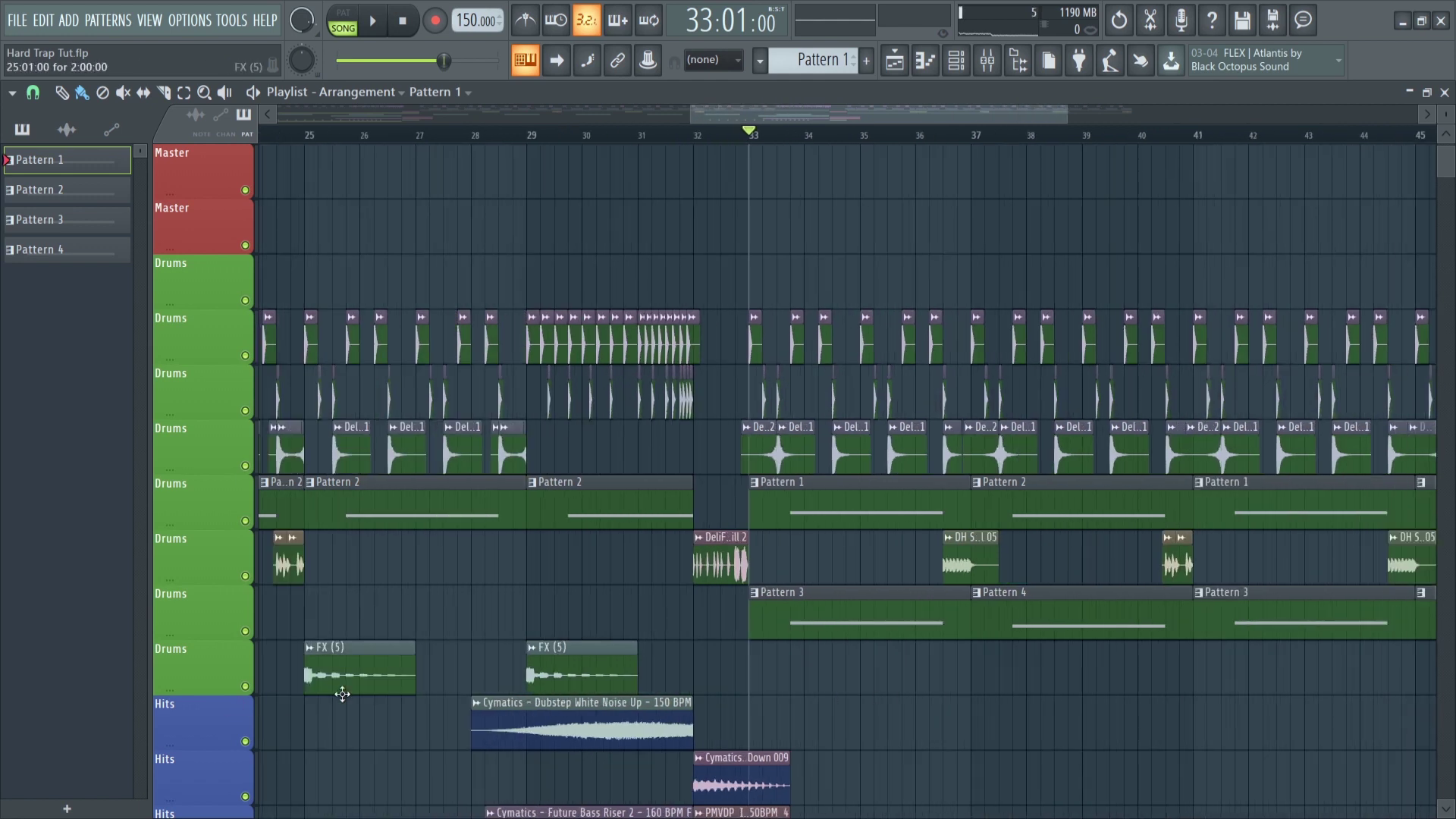
pyautogui.scroll(-5, 991, 676)
pyautogui.press('space')
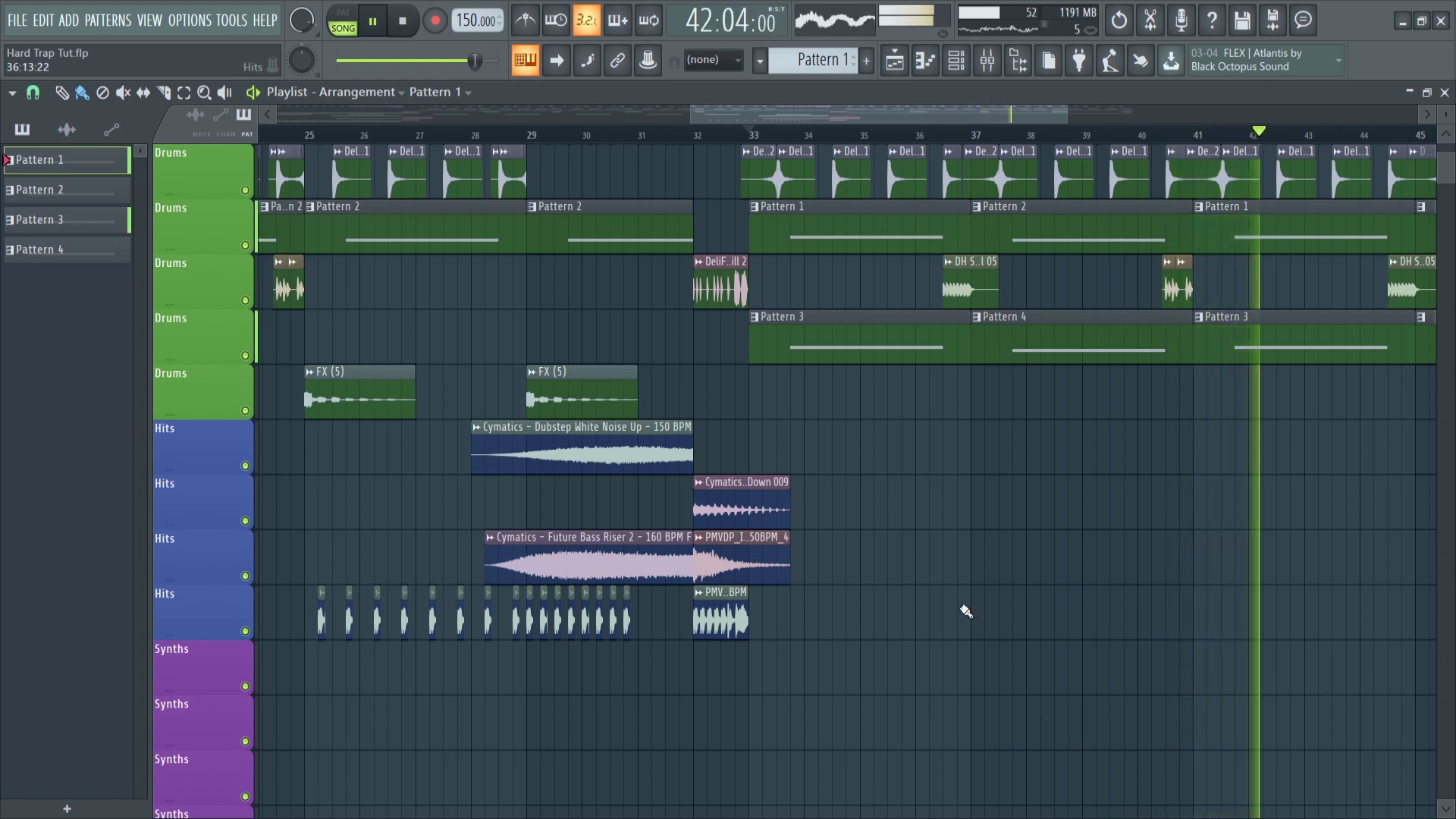
pyautogui.moveTo(866, 109); pyautogui.dragTo(959, 74)
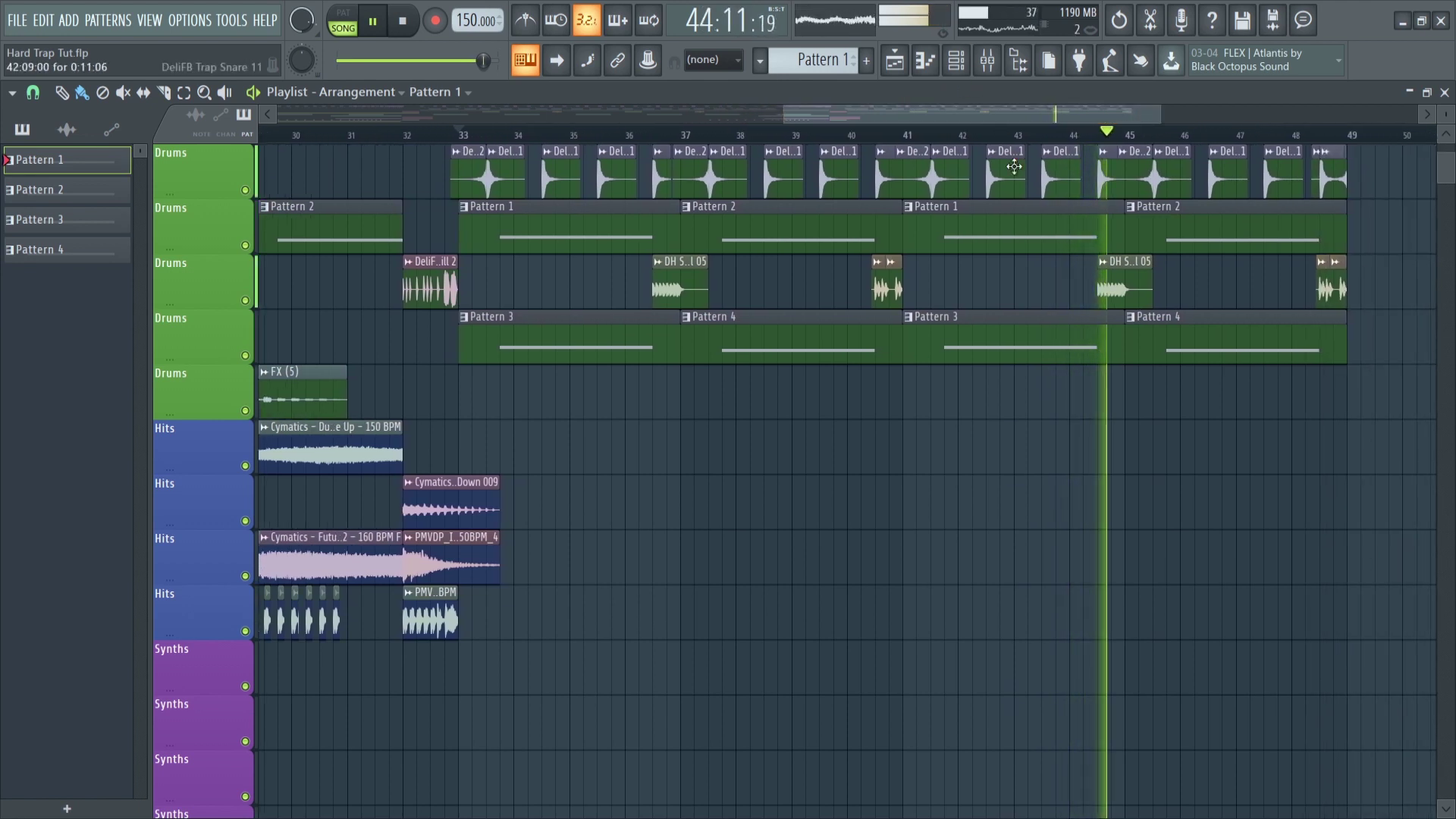
pyautogui.press('space')
# Open the channel rack and play Pattern 1 by itself in pattern mode
pyautogui.scroll(3, 1014, 166)
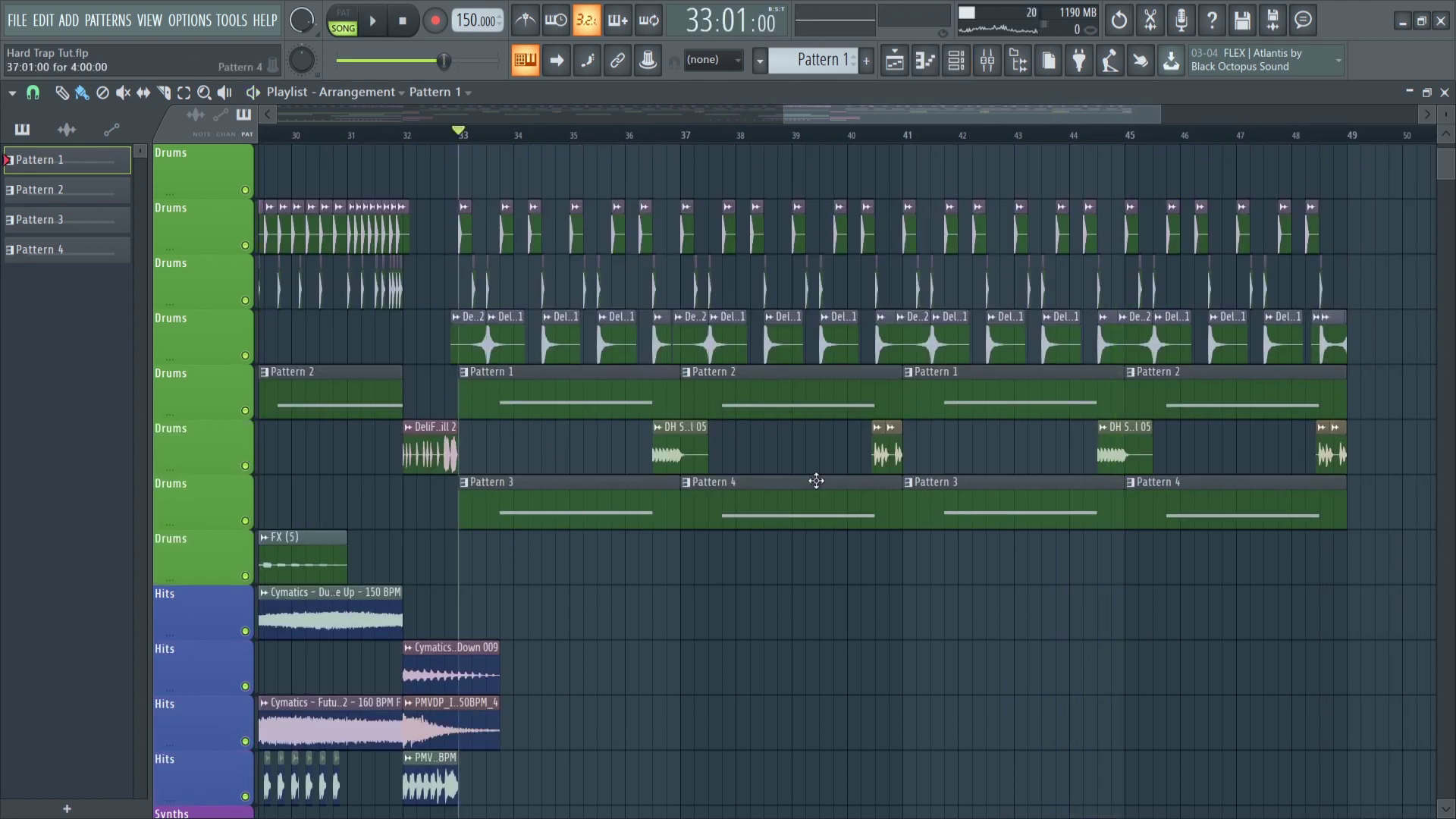
pyautogui.click(962, 62)
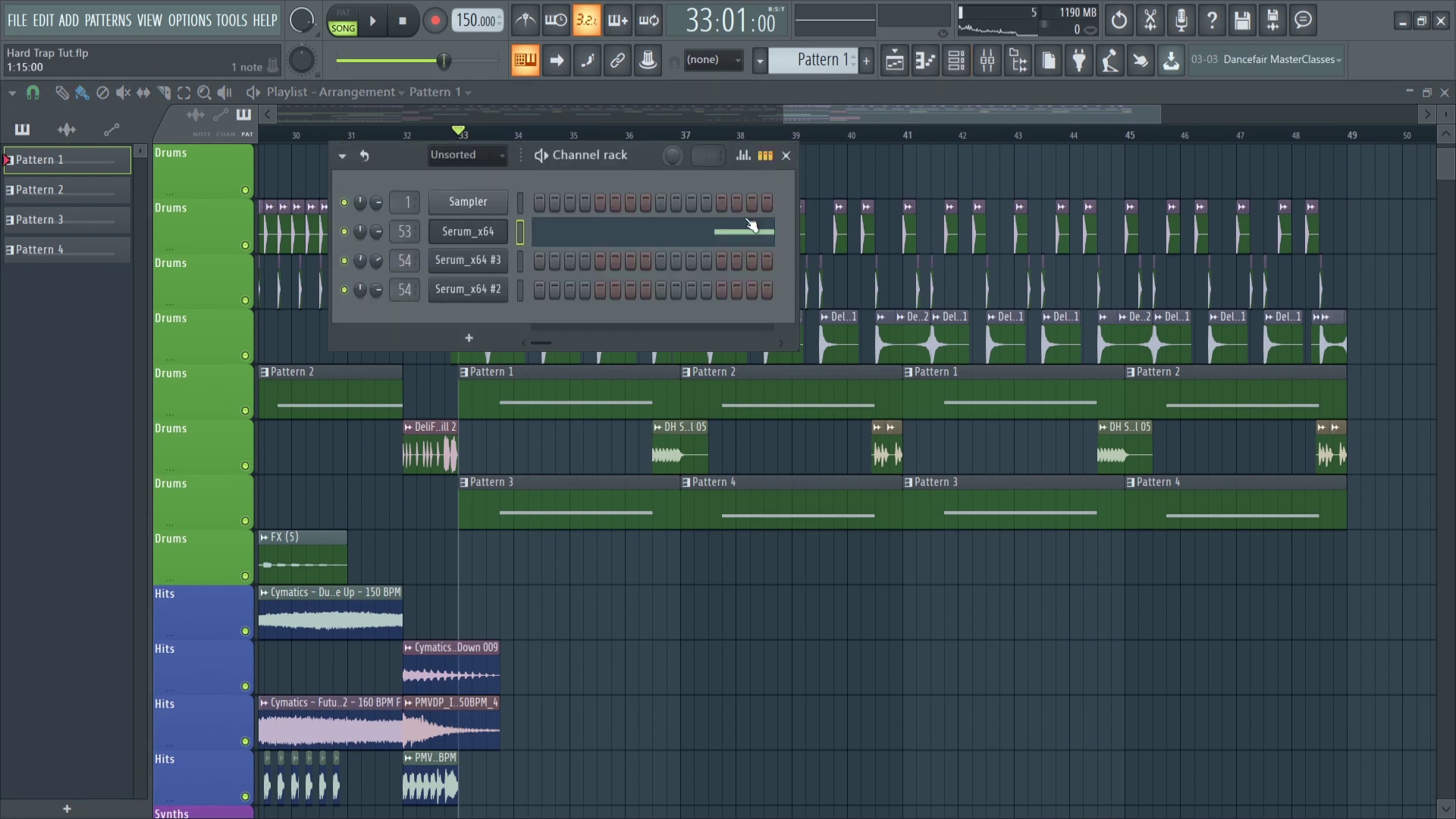
pyautogui.click(543, 156)
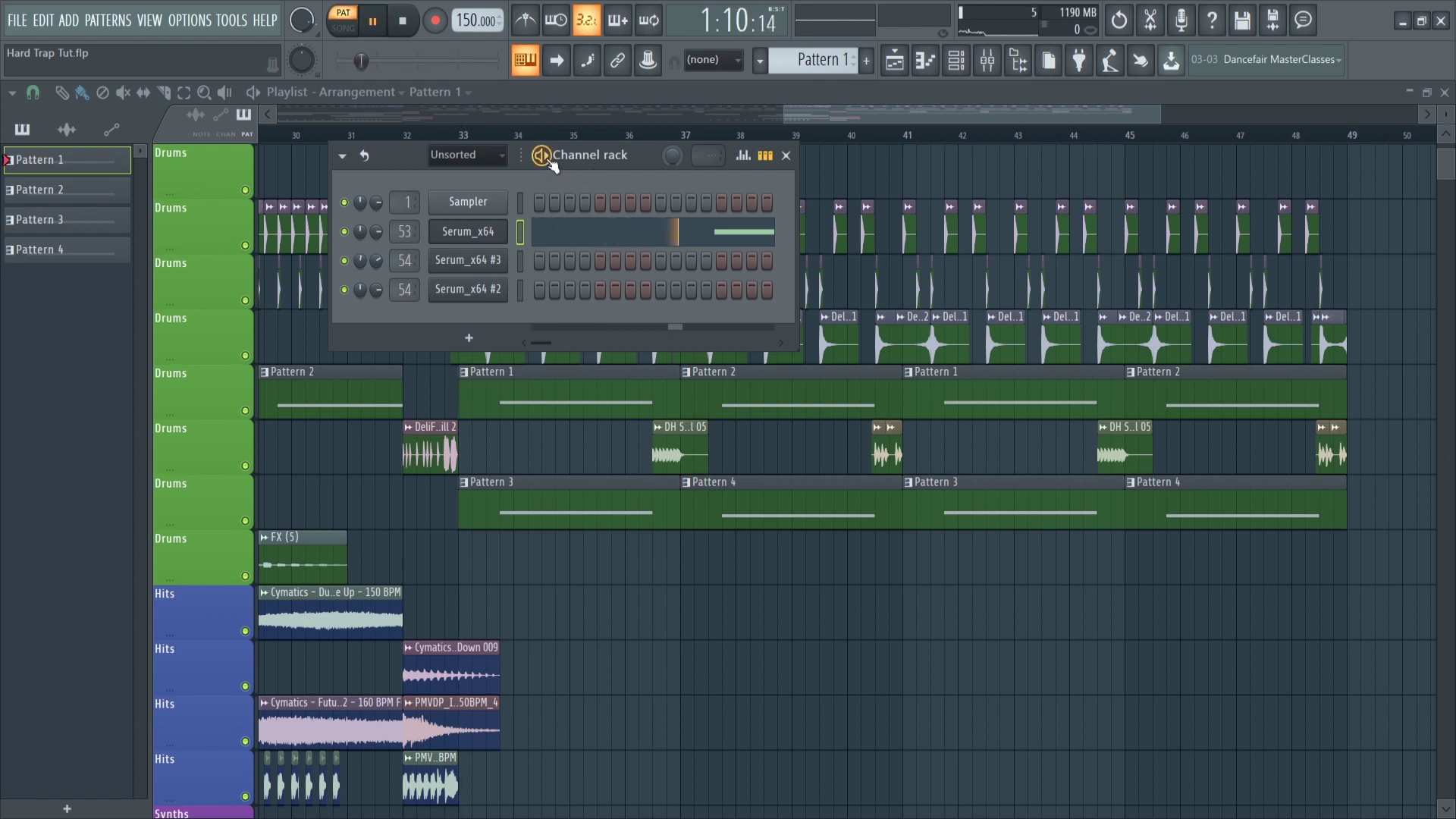
pyautogui.click(404, 23)
# Switch to Pattern 3, play it with Serum_x64 #2 muted, and review the Serum_x64 #3 patch
pyautogui.scroll(-1, 837, 56)
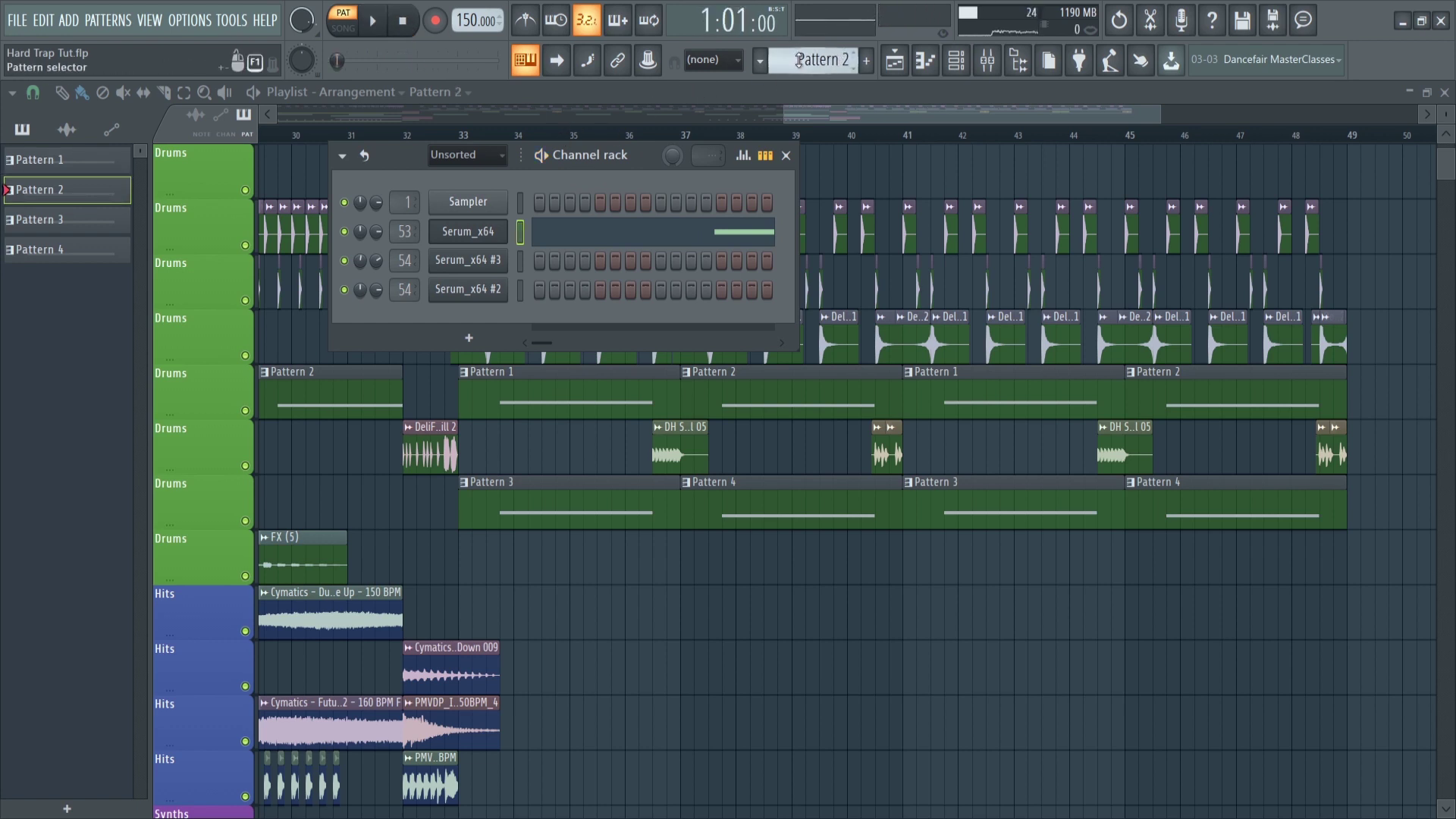
pyautogui.scroll(-1, 798, 62)
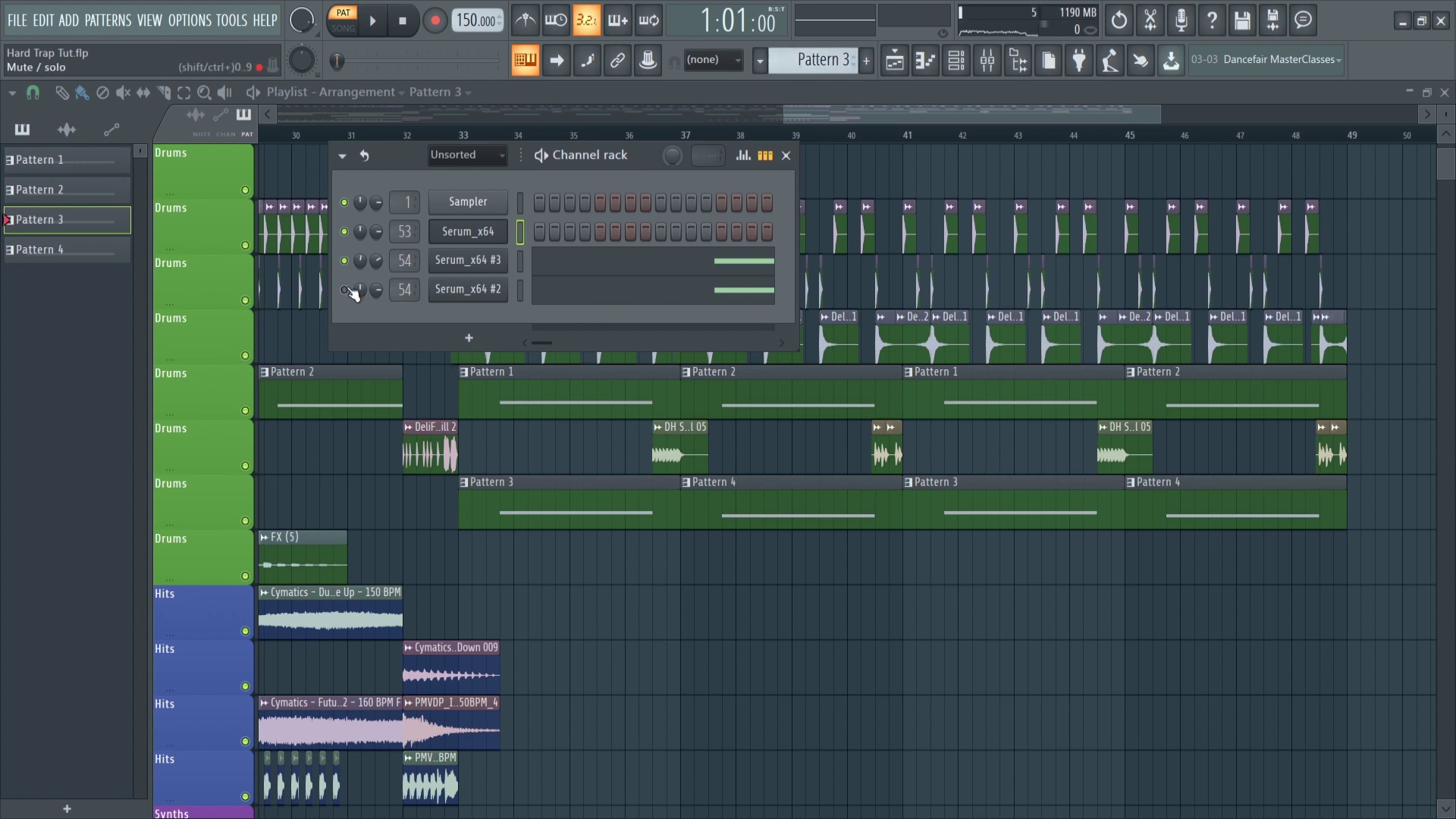
pyautogui.press('space')
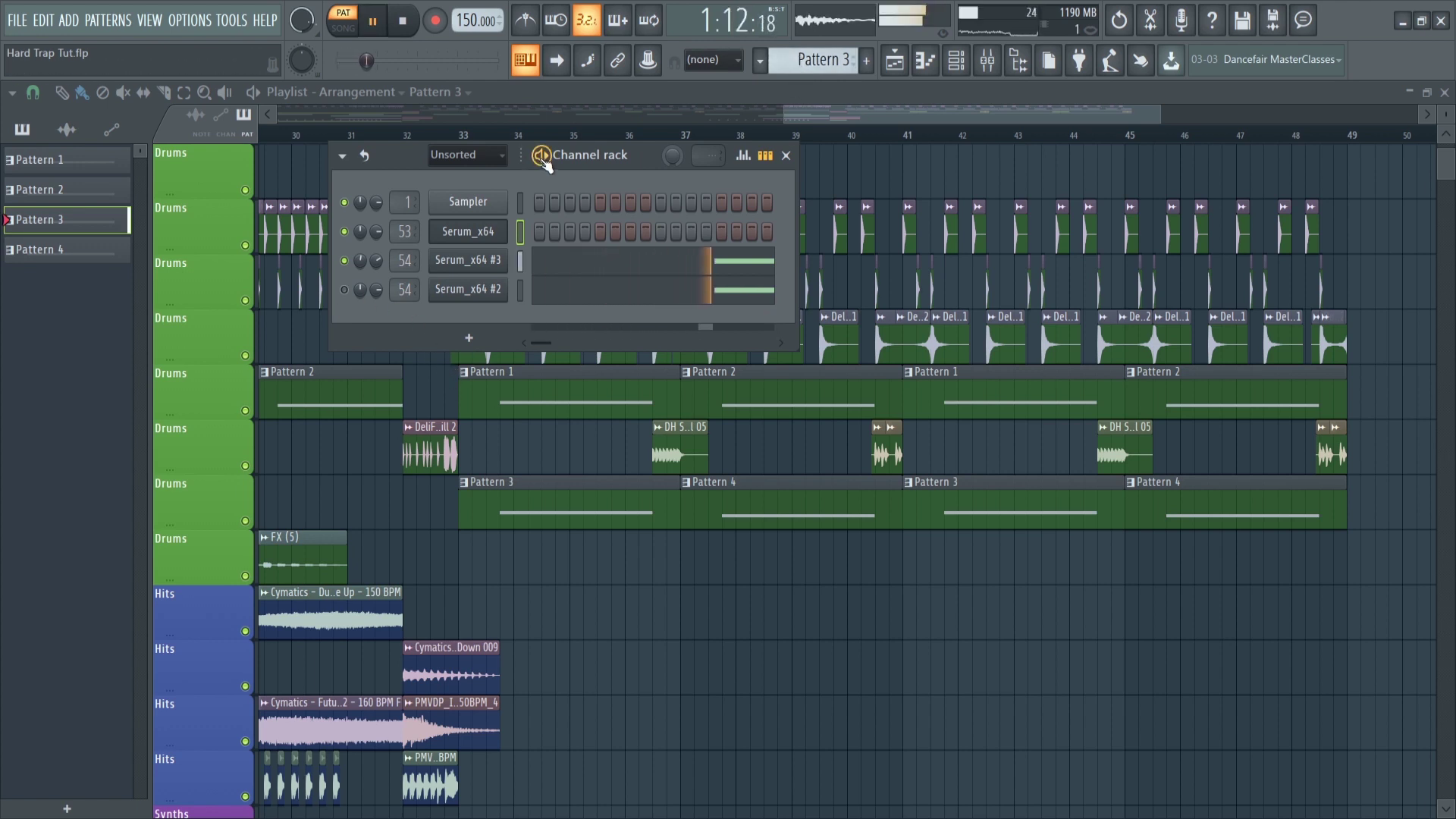
pyautogui.press('space')
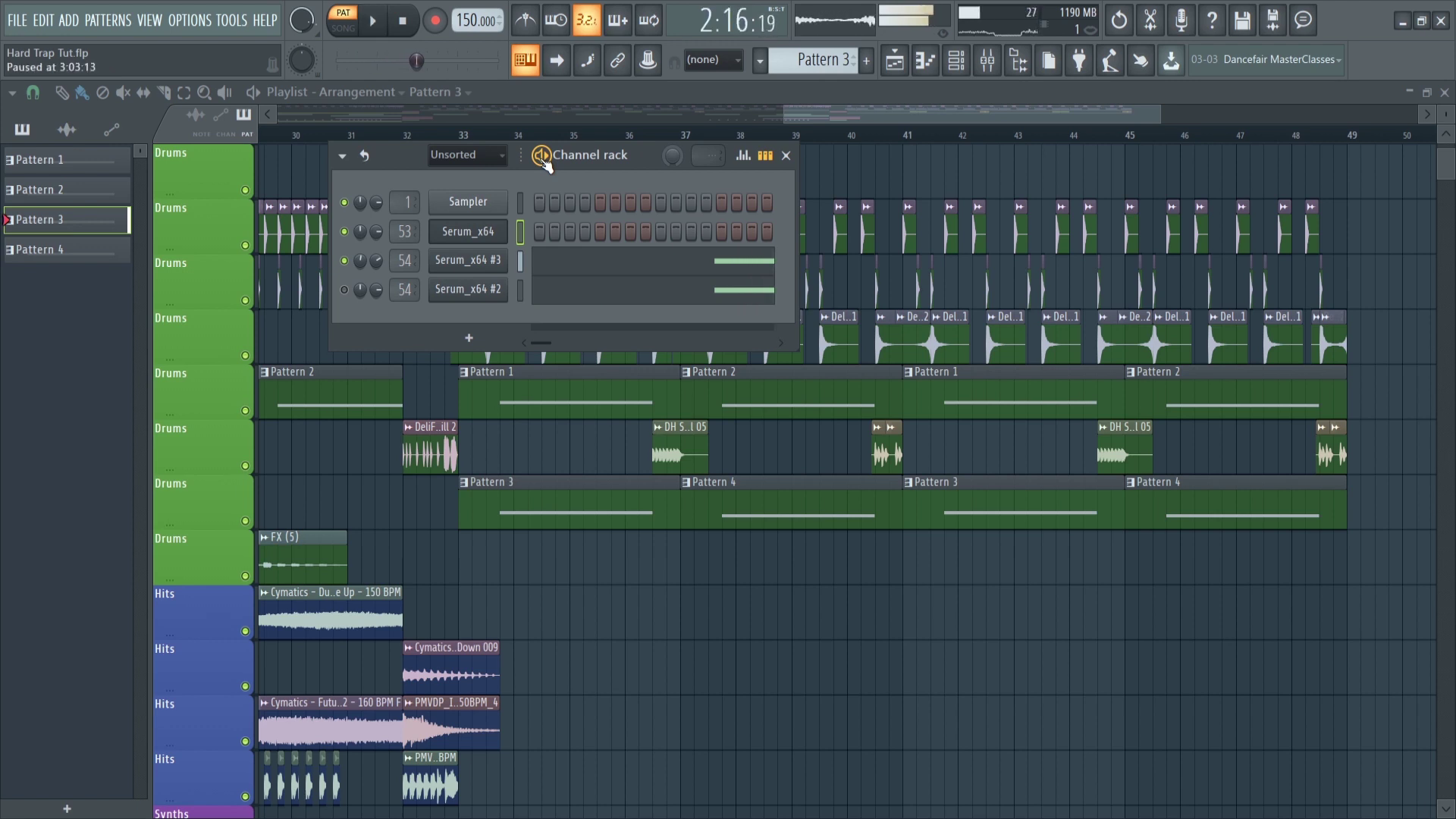
pyautogui.click(498, 265)
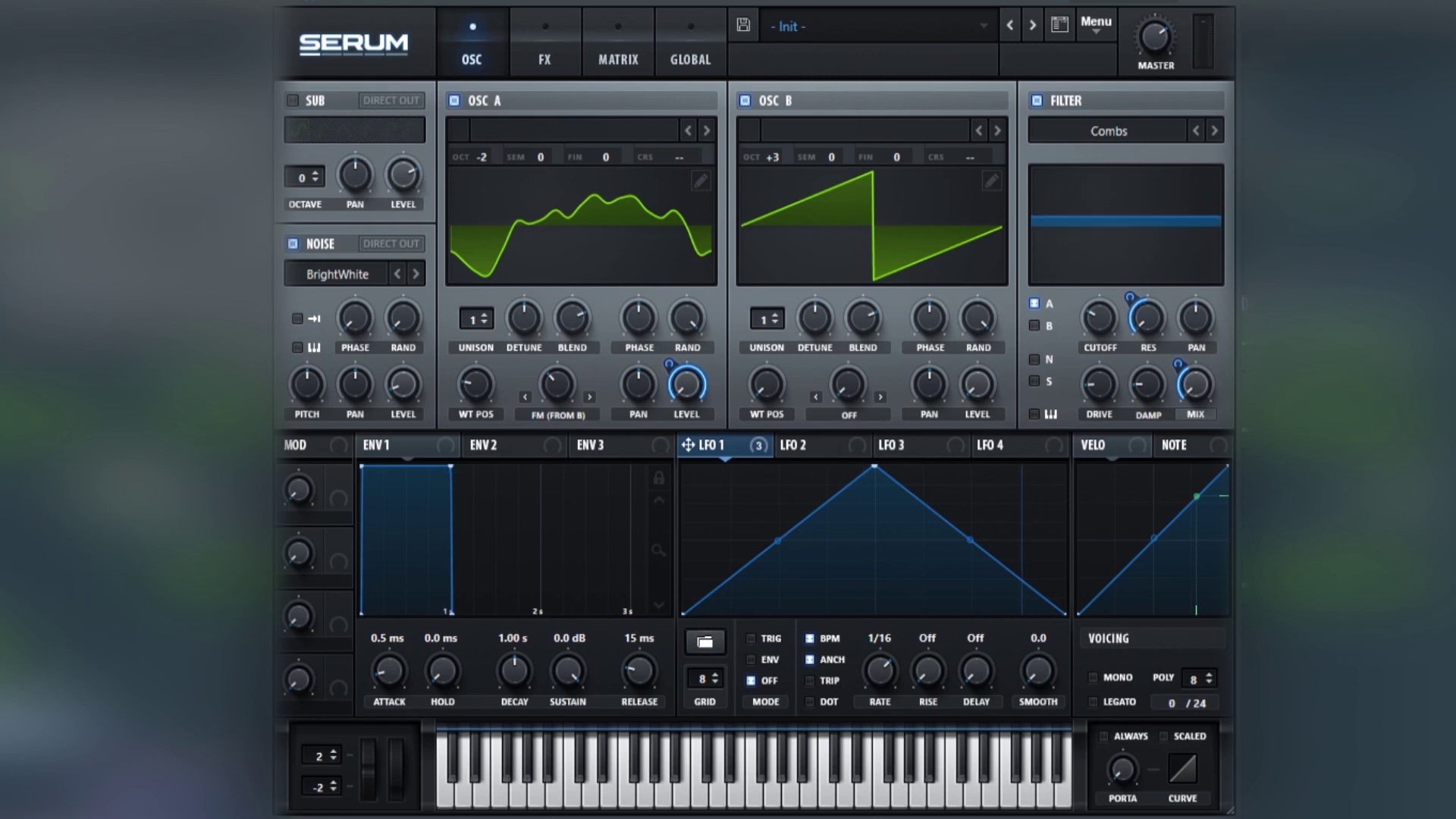
pyautogui.click(1224, 8)
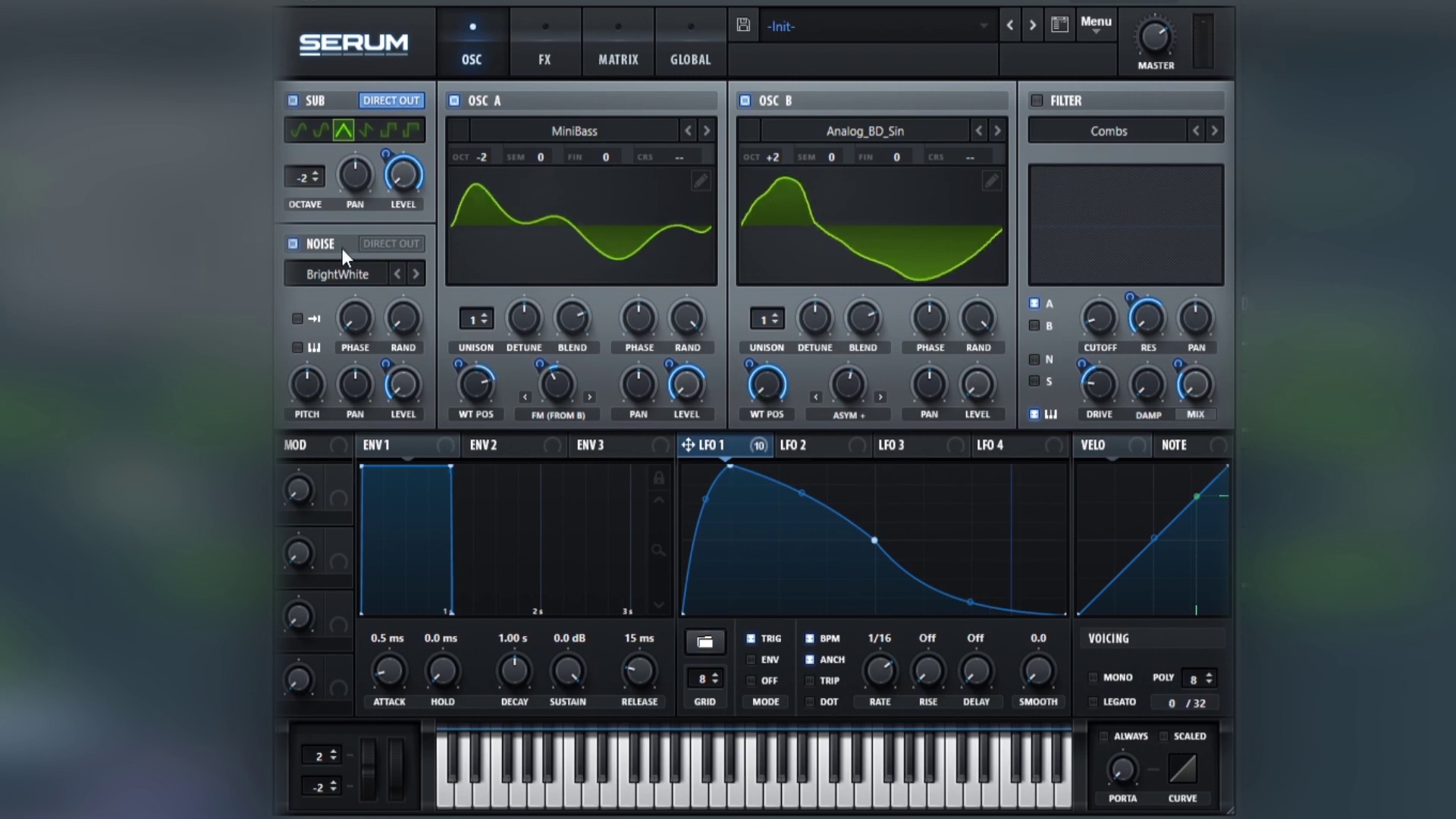
# Enable the Combs filter in the MiniBass Serum patch and compare the sound with it off and on
pyautogui.click(1036, 102)
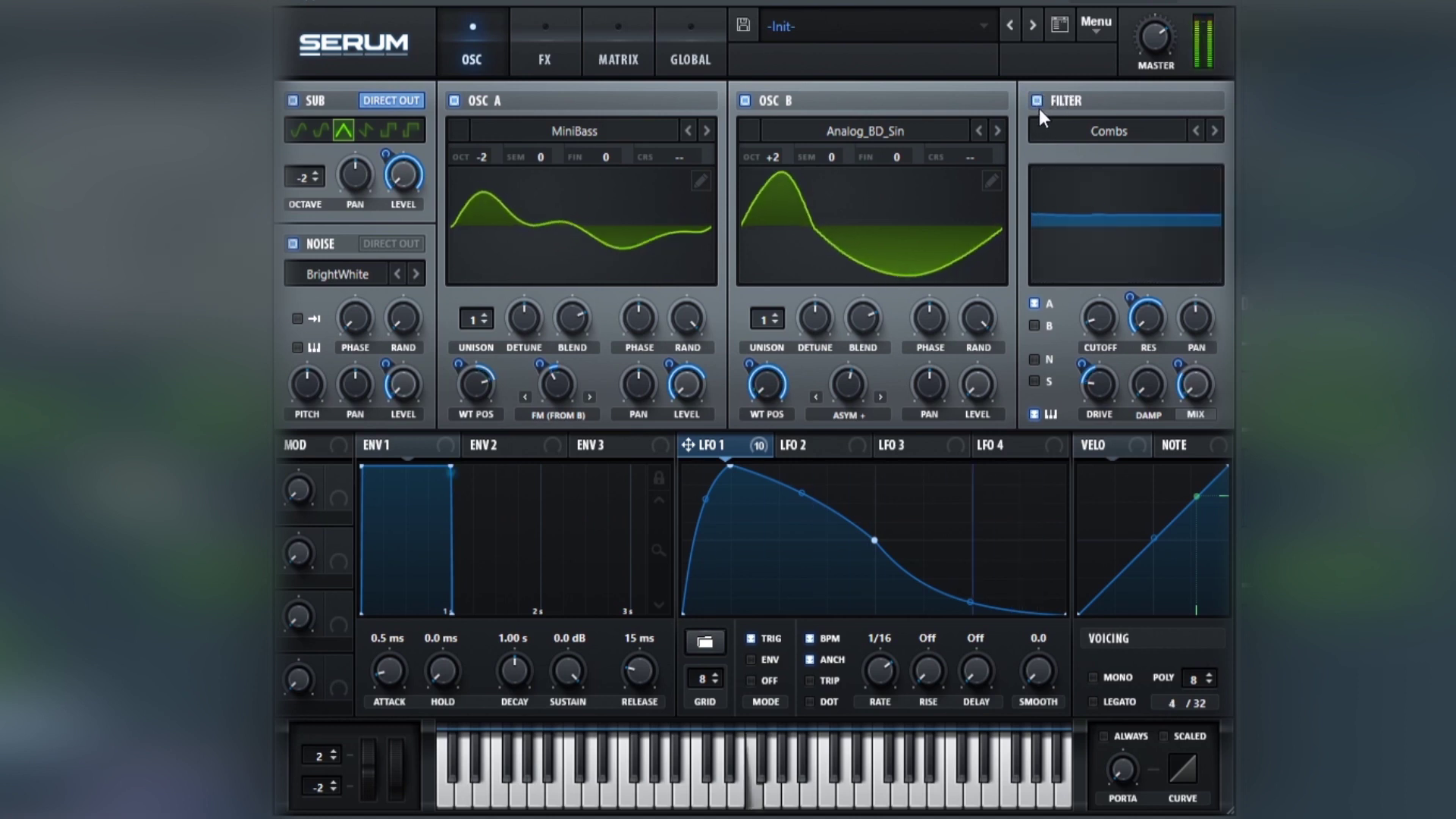
pyautogui.click(1037, 100)
pyautogui.click(1036, 102)
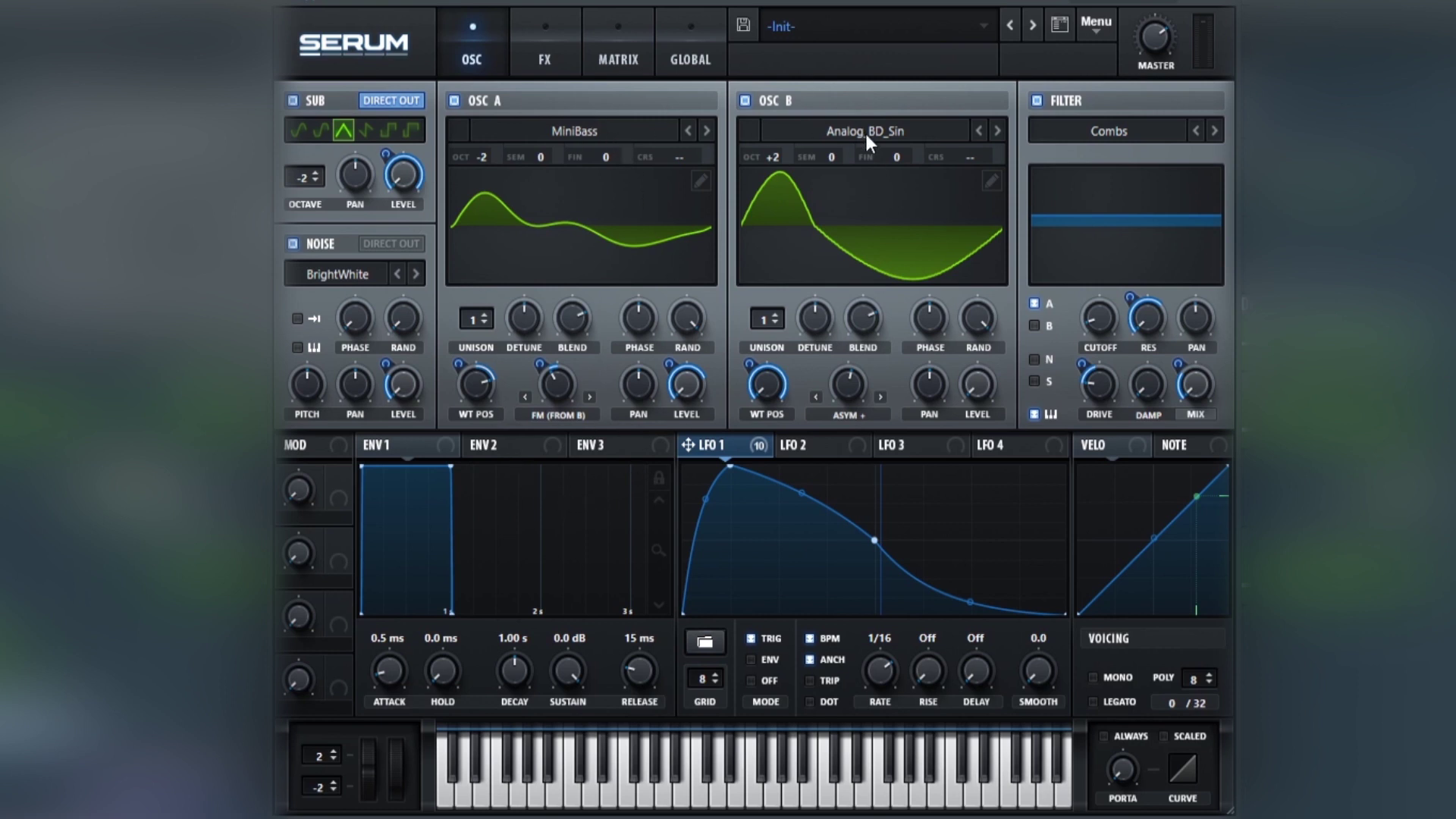
# Inspect the oscillator waveforms, lower oscillator B's Asym + warp to 0% and raise it again to compare the shape
pyautogui.click(846, 227)
pyautogui.click(846, 229)
pyautogui.click(577, 202)
pyautogui.moveTo(848, 380); pyautogui.dragTo(847, 725)
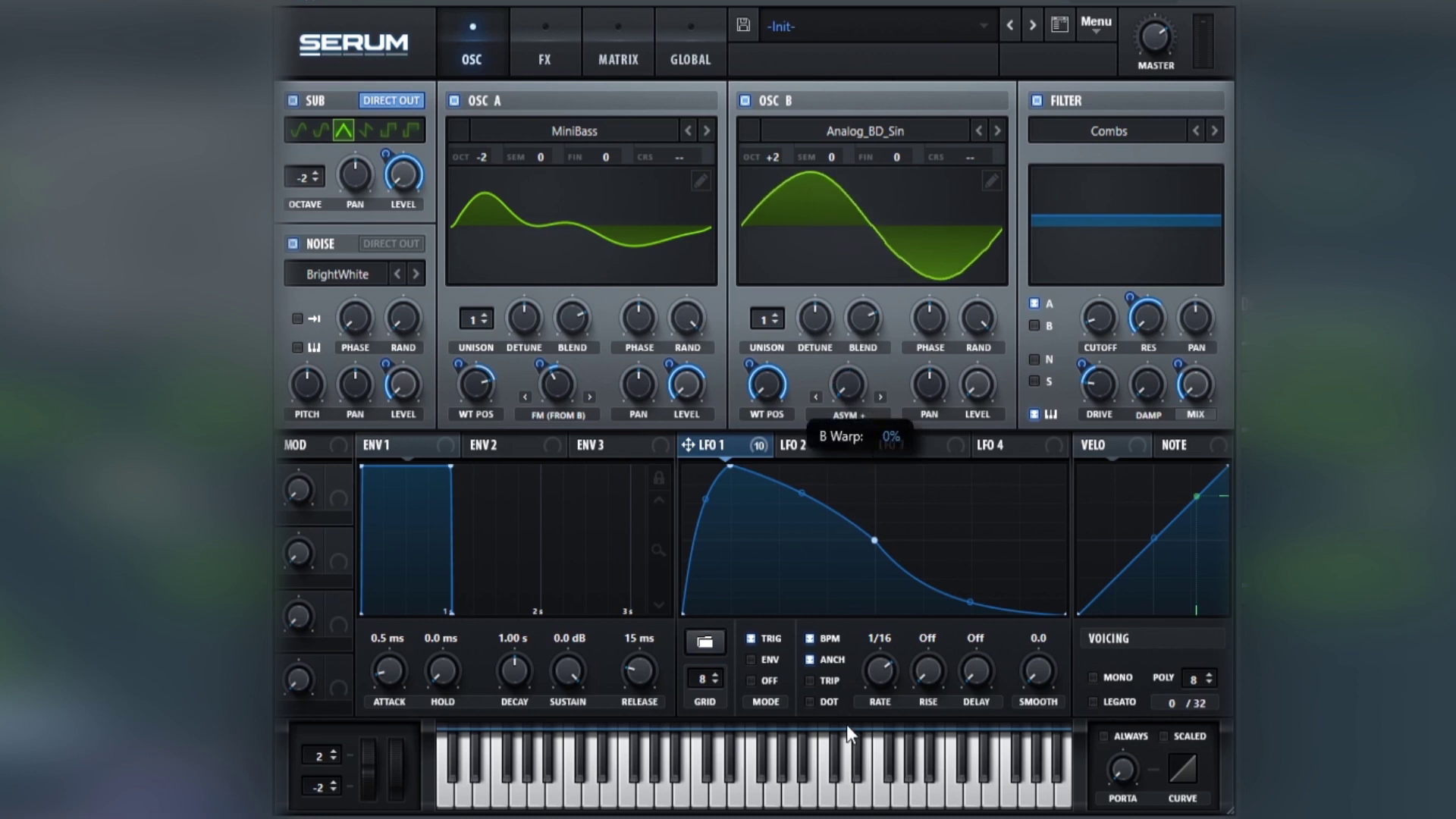
pyautogui.moveTo(844, 561); pyautogui.dragTo(842, 379)
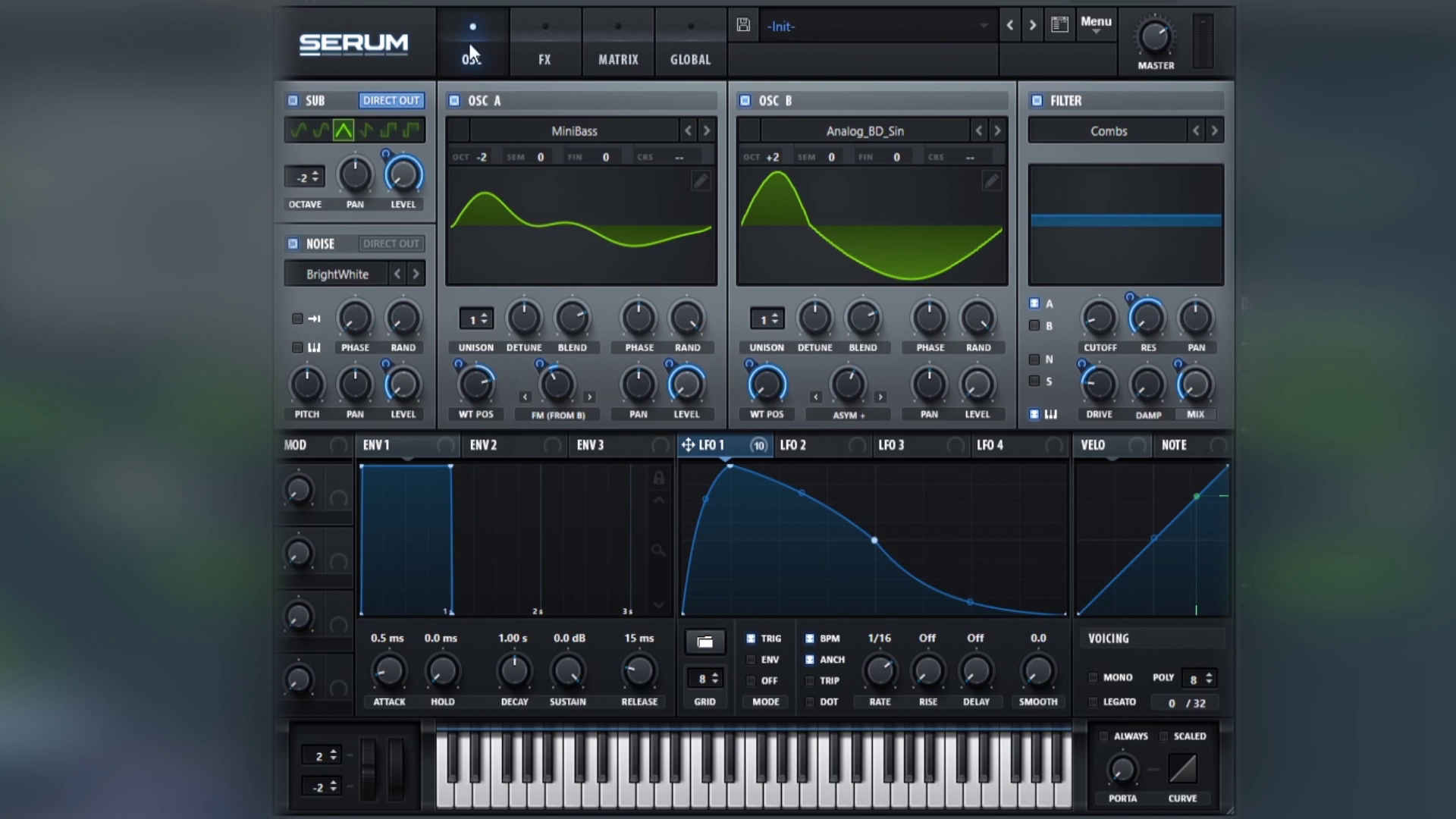
# Review the Serum_x64 #2 patch's effects chain from Distortion to Reverb, play Pattern 3, and close the synth after rechecking its oscillators
pyautogui.click(526, 42)
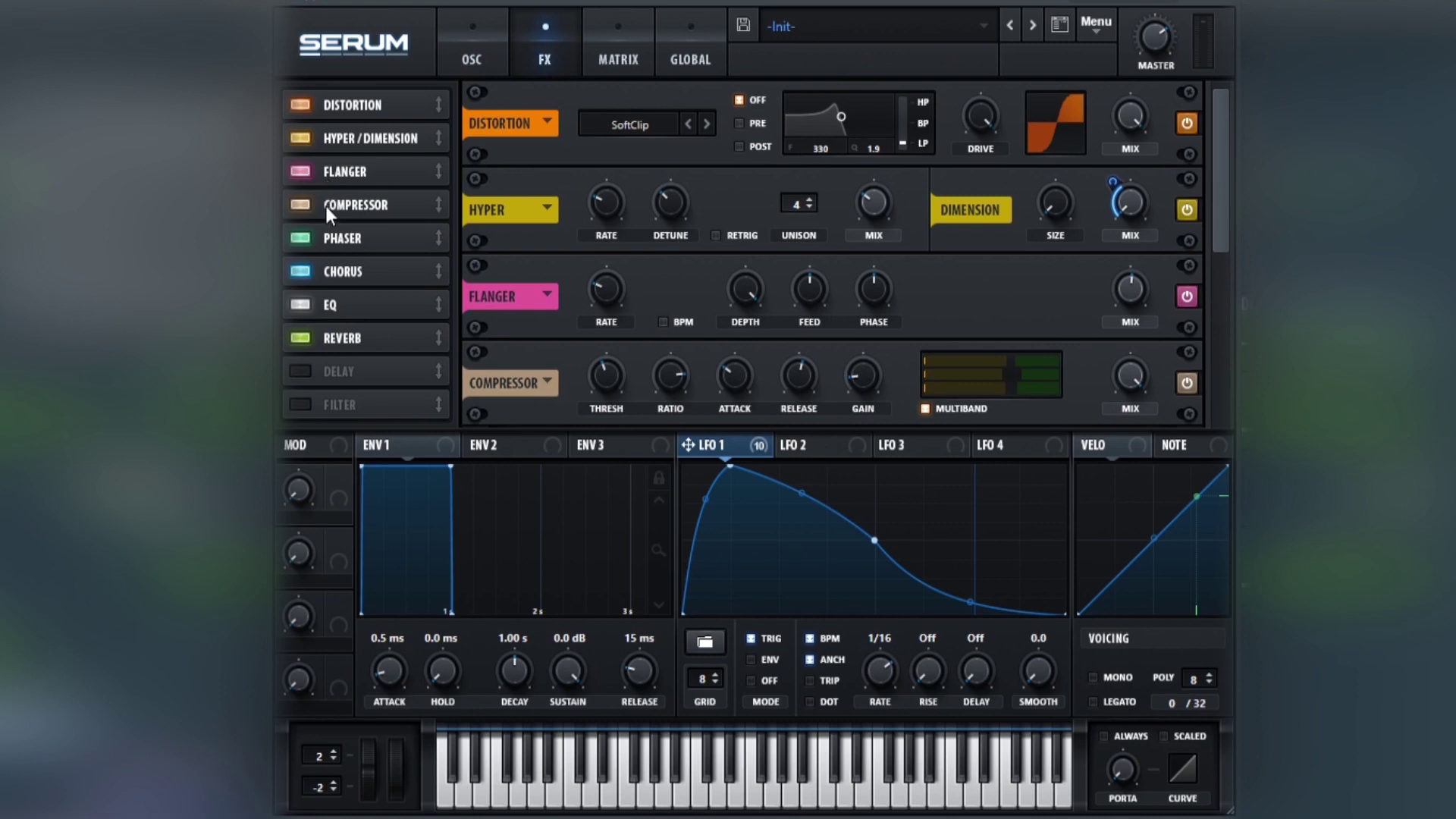
pyautogui.moveTo(1227, 236); pyautogui.dragTo(1223, 334)
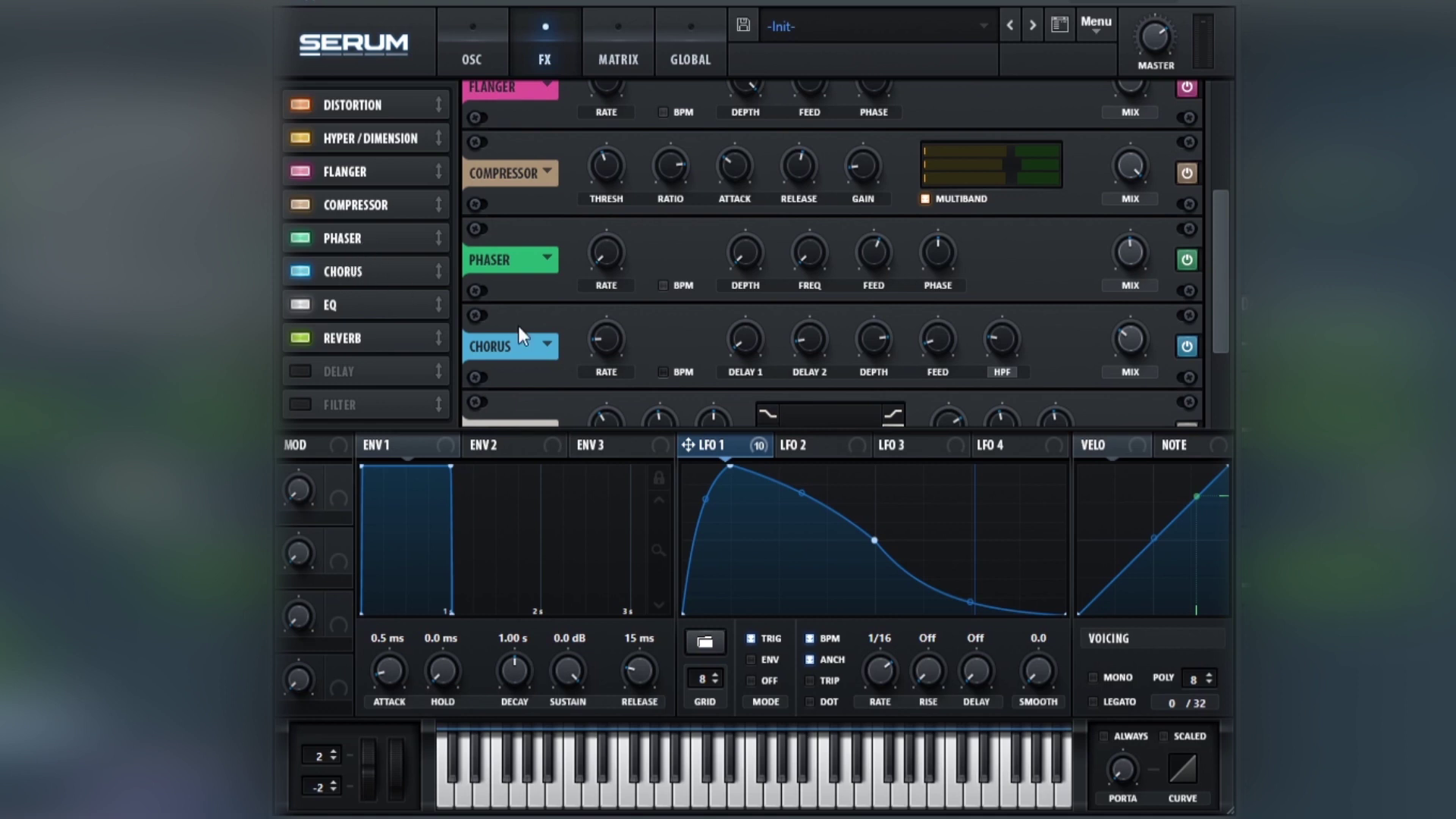
pyautogui.moveTo(1207, 335); pyautogui.dragTo(1219, 402)
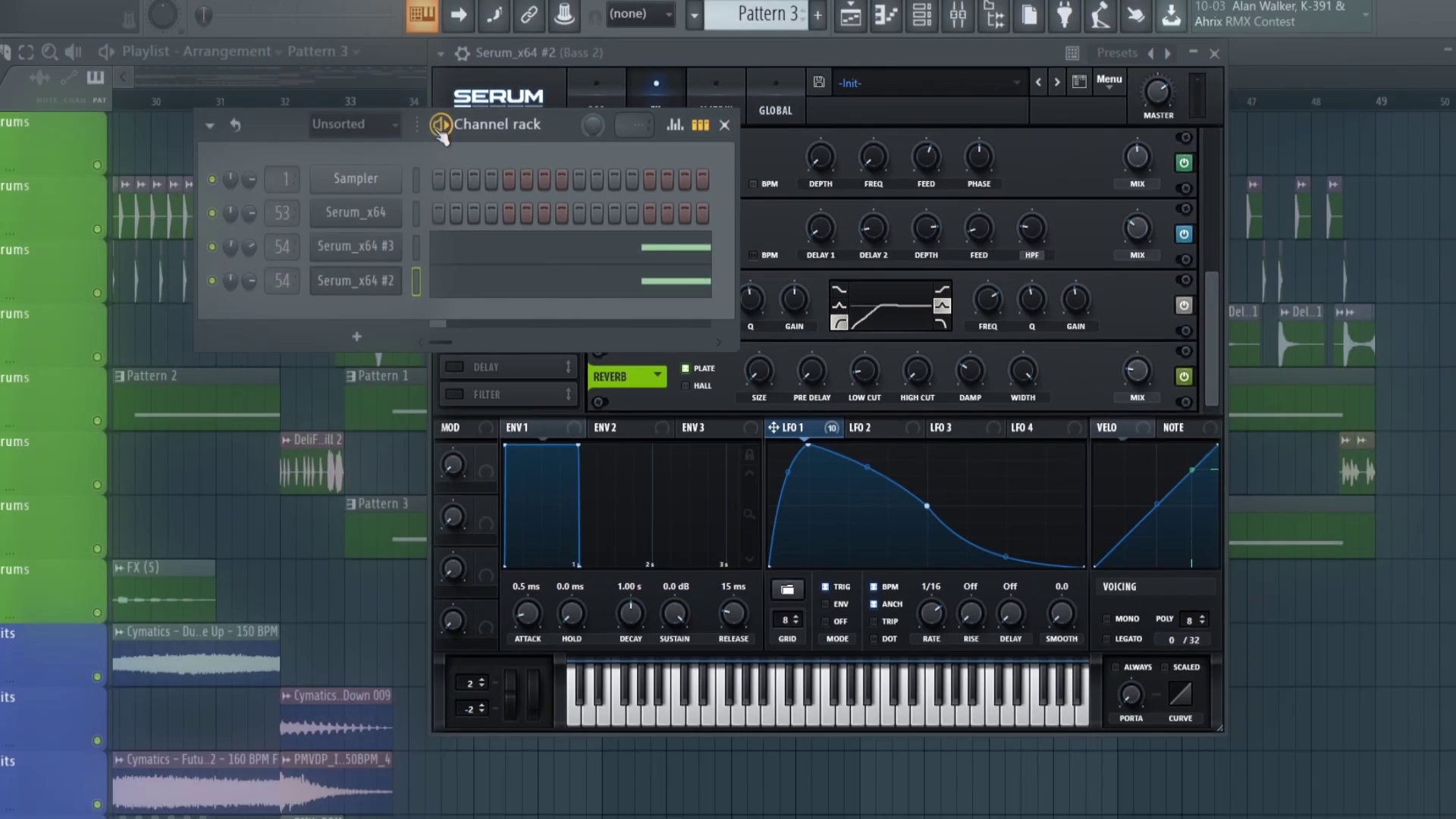
pyautogui.press('space')
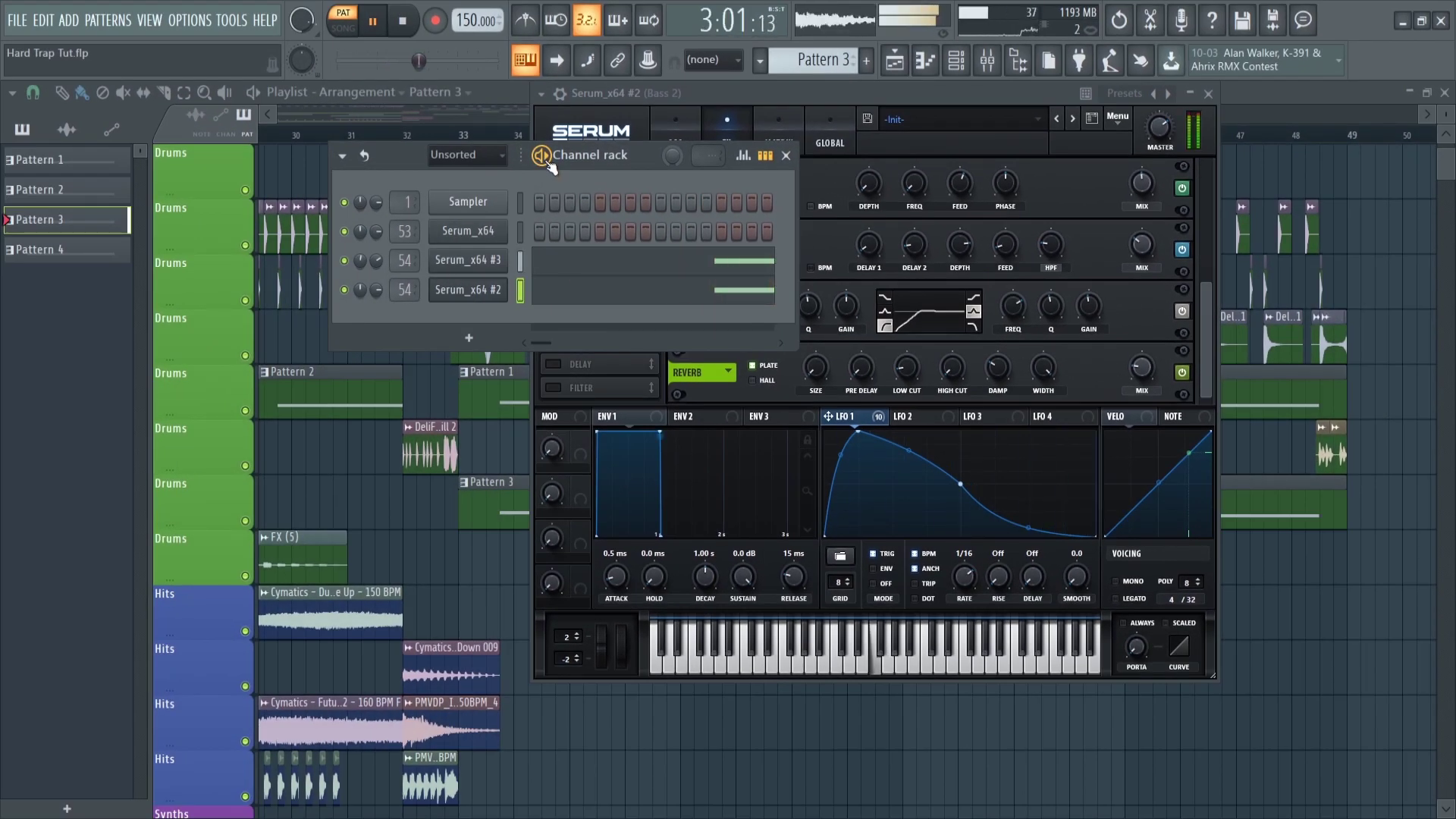
pyautogui.press('space')
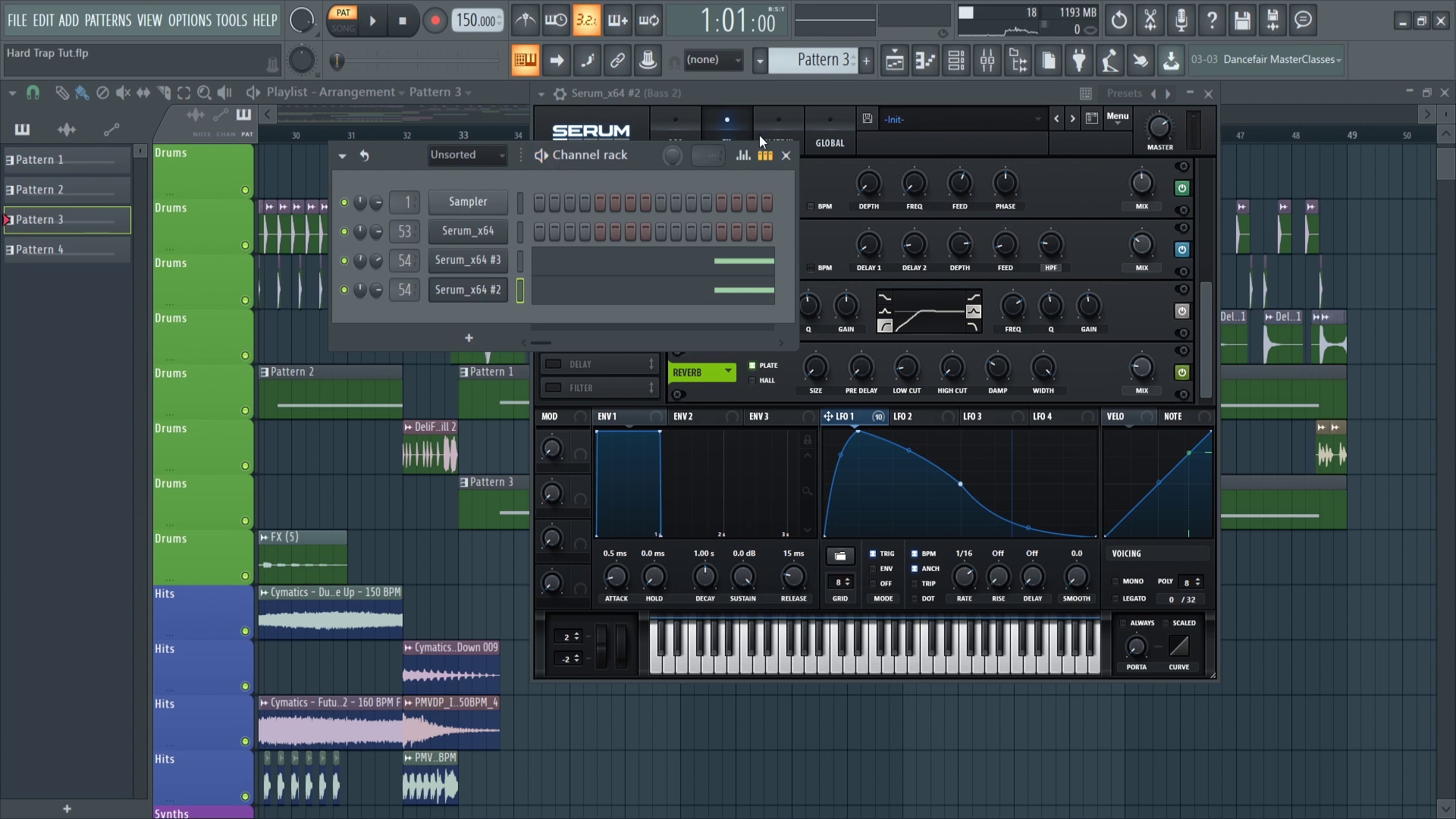
pyautogui.click(874, 94)
pyautogui.click(684, 134)
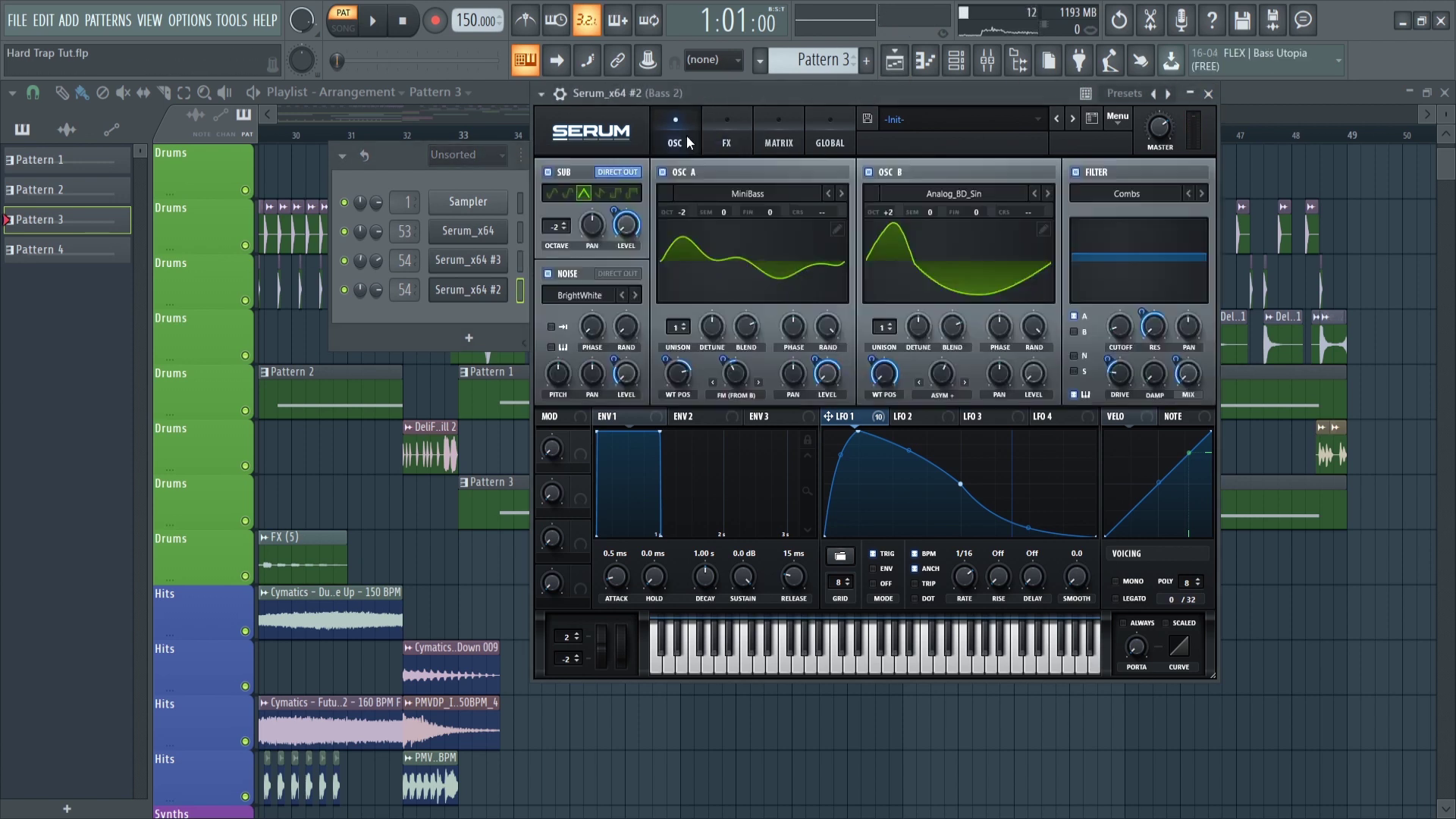
pyautogui.click(1208, 94)
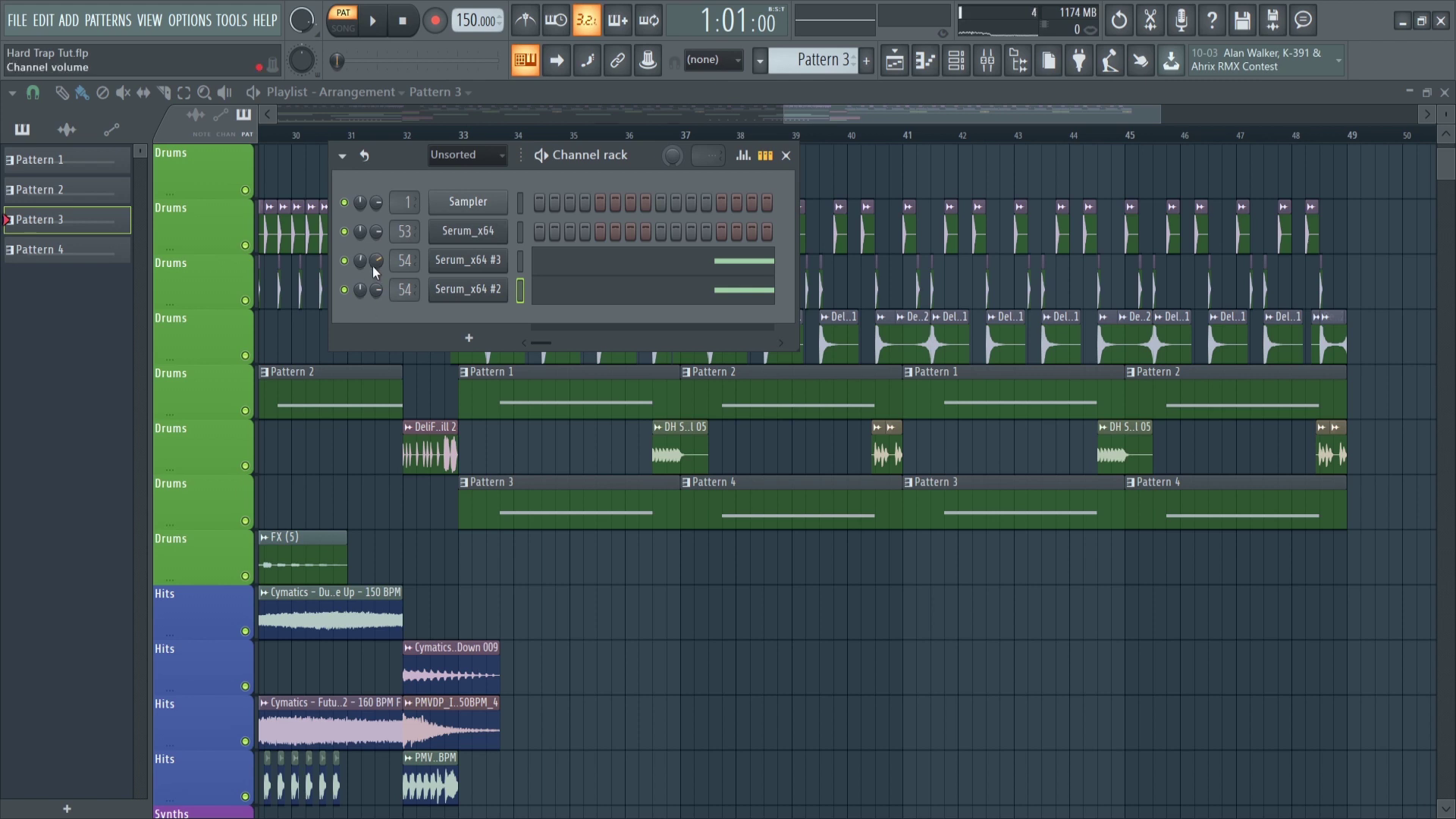
# Solo the playlist track holding Patterns 1 and 2, and unmute the track holding Patterns 3 and 4 alongside it
pyautogui.click(828, 111)
pyautogui.scroll(3, 830, 114)
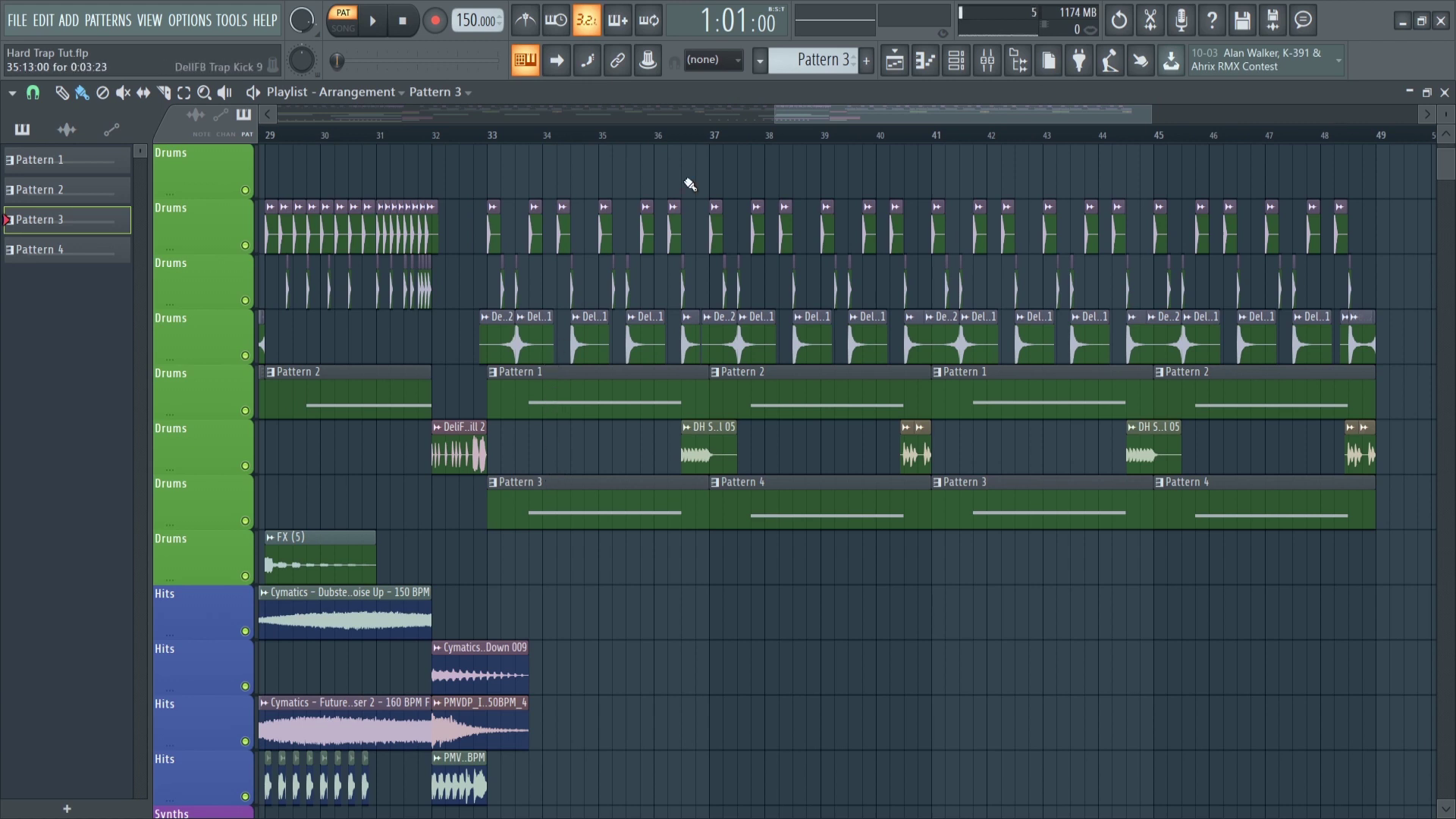
pyautogui.click(988, 61)
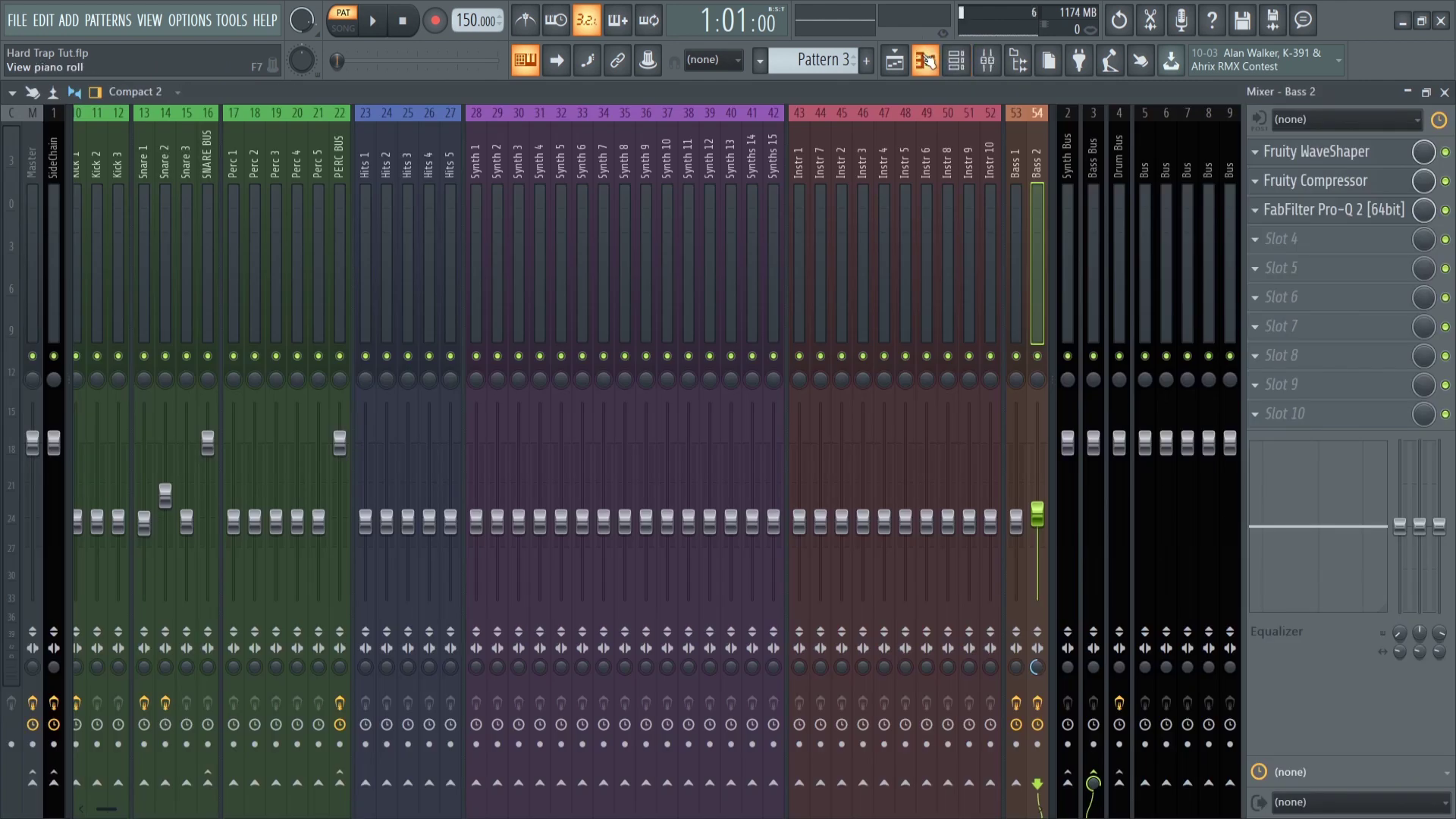
pyautogui.click(896, 60)
pyautogui.rightClick(245, 411)
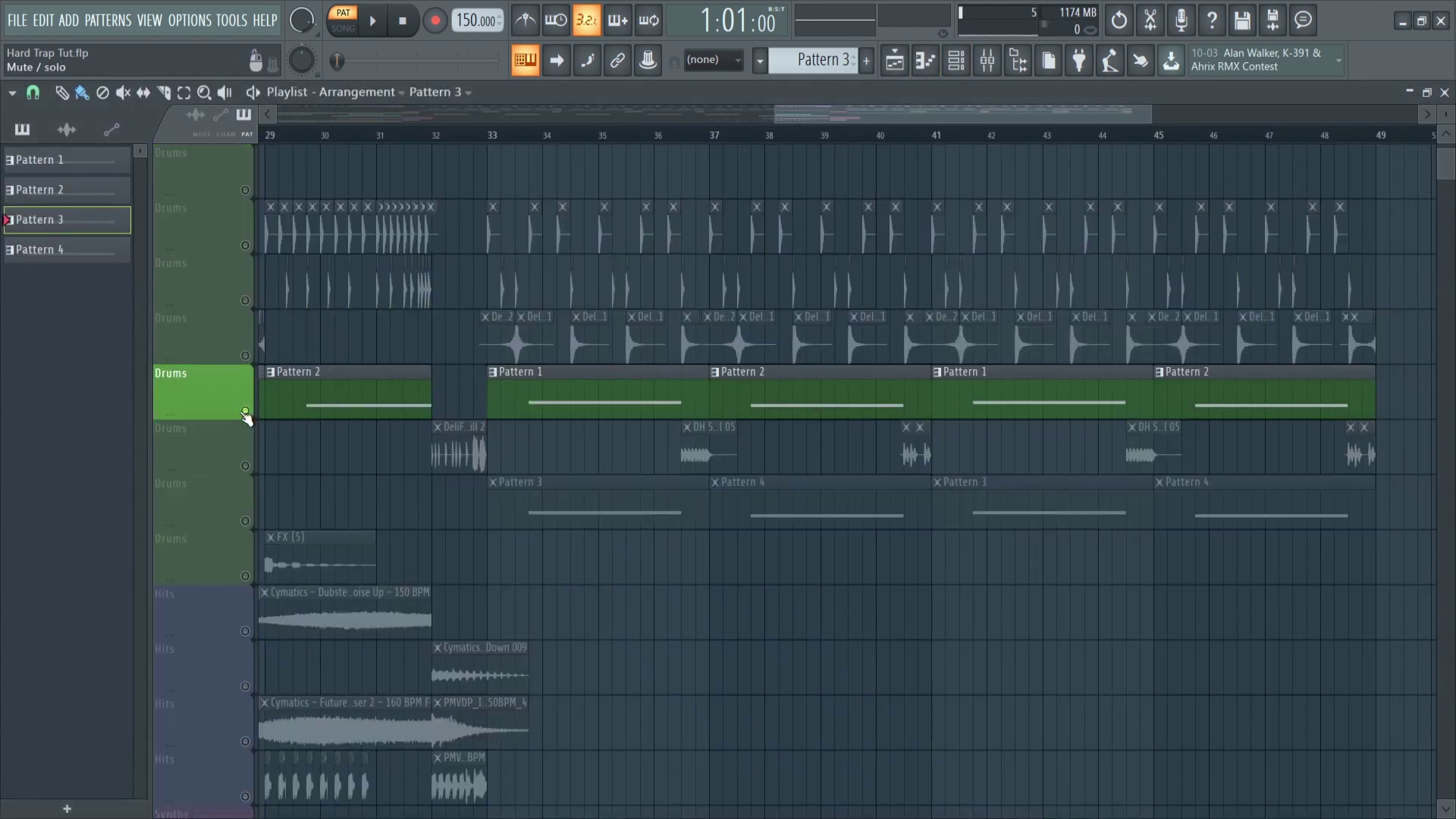
pyautogui.click(245, 521)
# Solo the Bass 1 mixer insert, add Bass 2 to the solo, and play Pattern 3 through them
pyautogui.click(988, 61)
pyautogui.moveTo(115, 809); pyautogui.dragTo(349, 747)
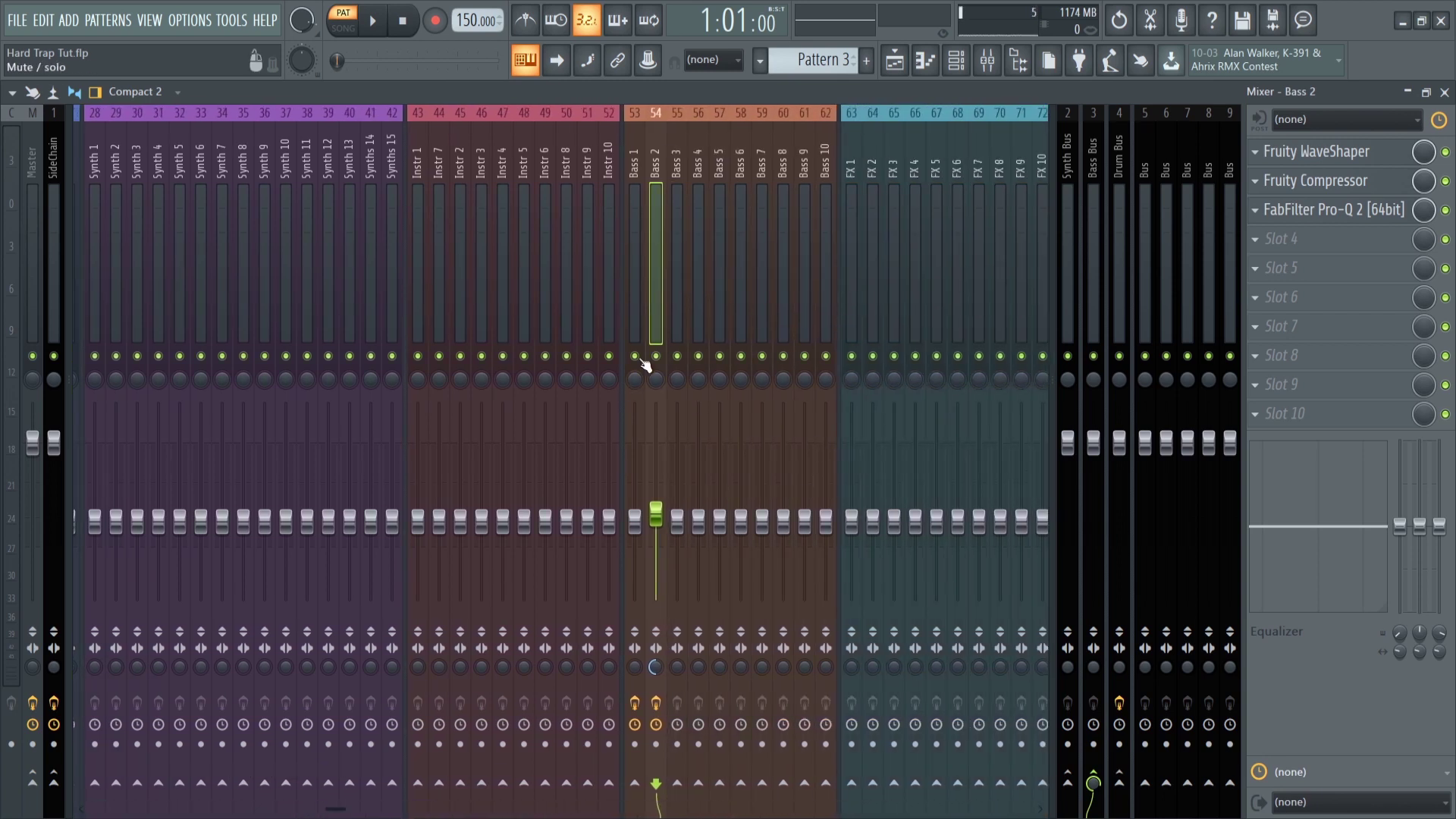
pyautogui.click(634, 303)
pyautogui.rightClick(635, 356)
pyautogui.press('space')
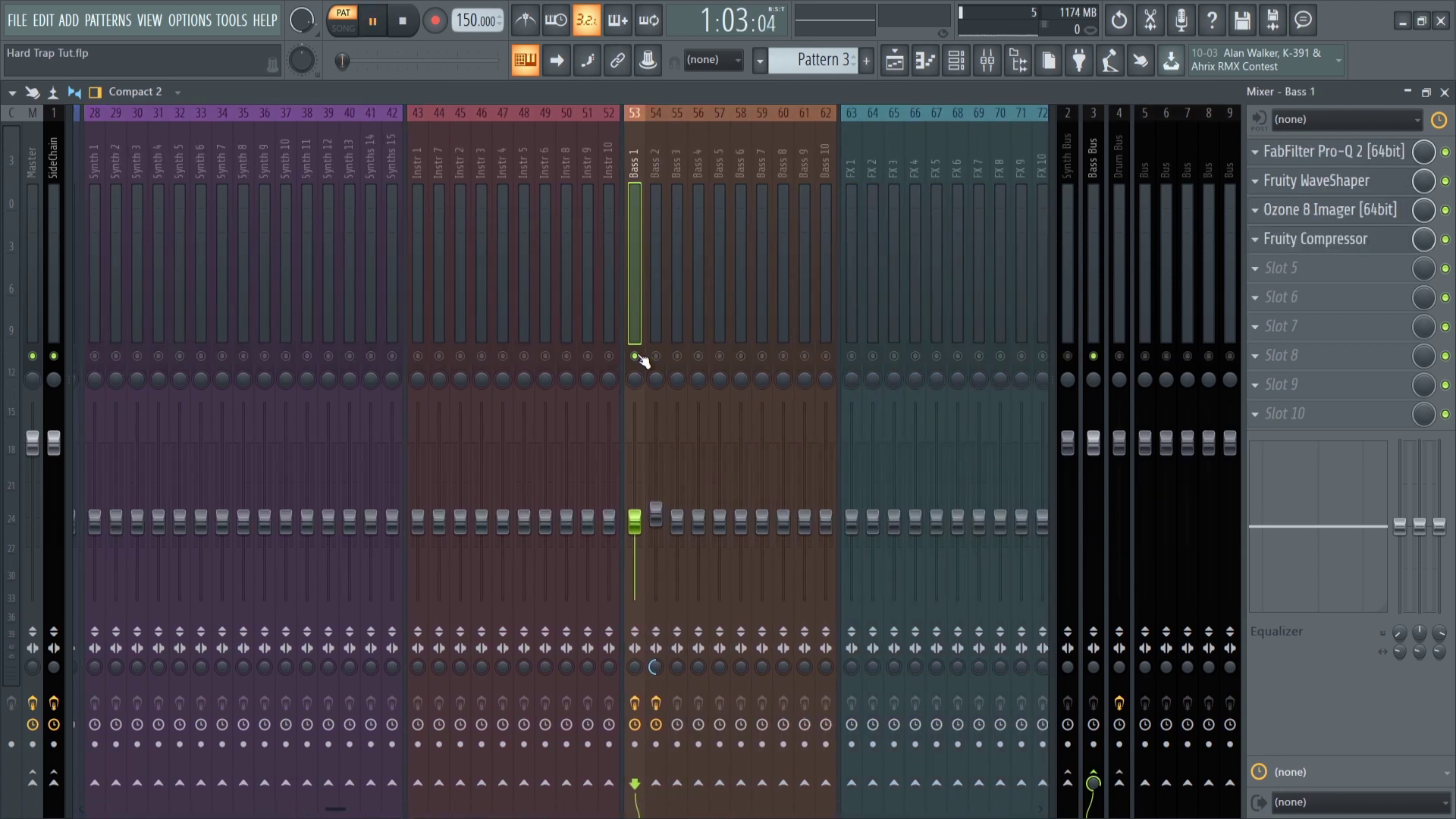
pyautogui.click(656, 355)
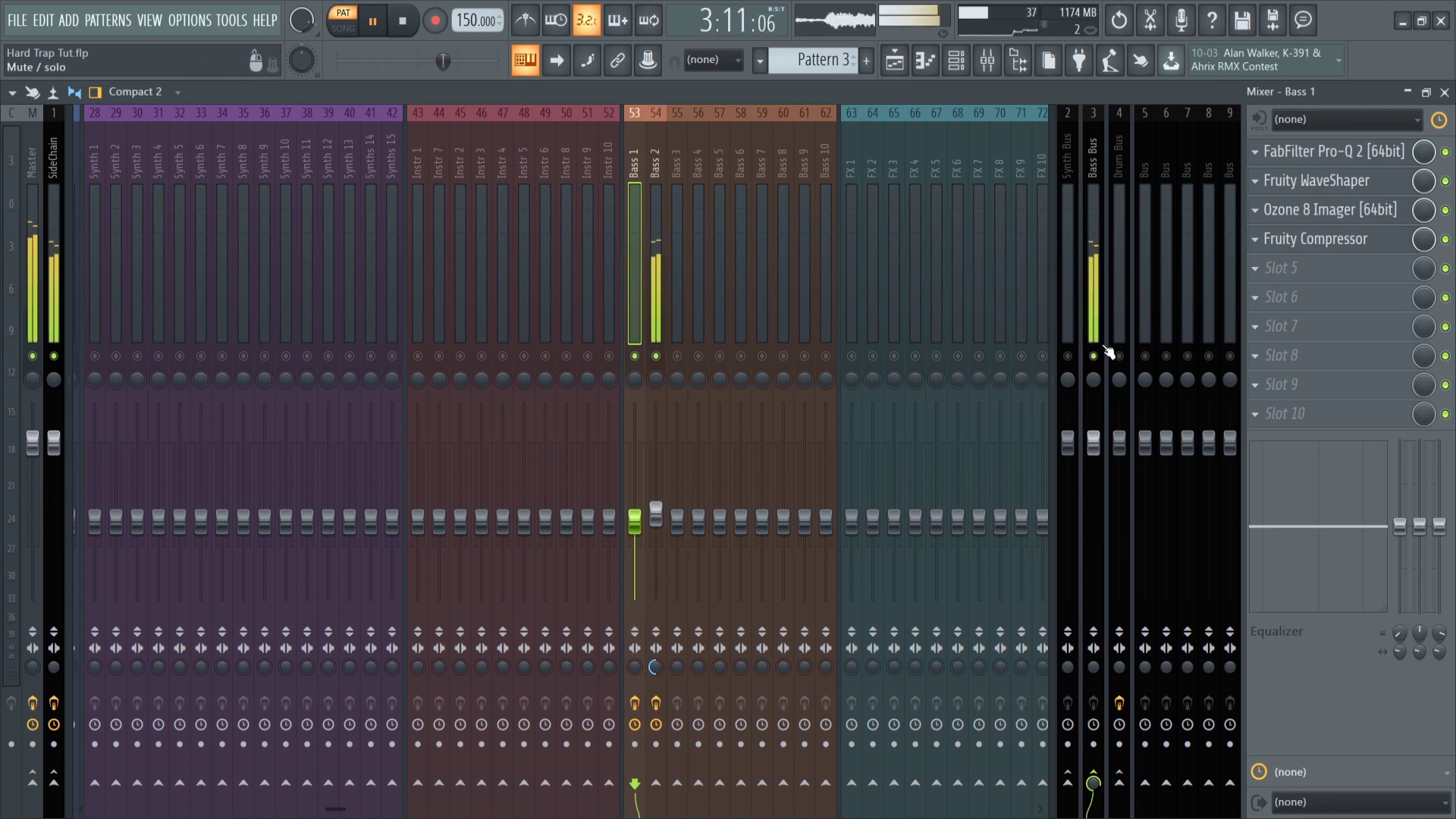
pyautogui.press('space')
# Inspect the Bass 2 insert's effects: Fruity WaveShaper, Fruity Compressor and FabFilter Pro-Q 2
pyautogui.click(657, 279)
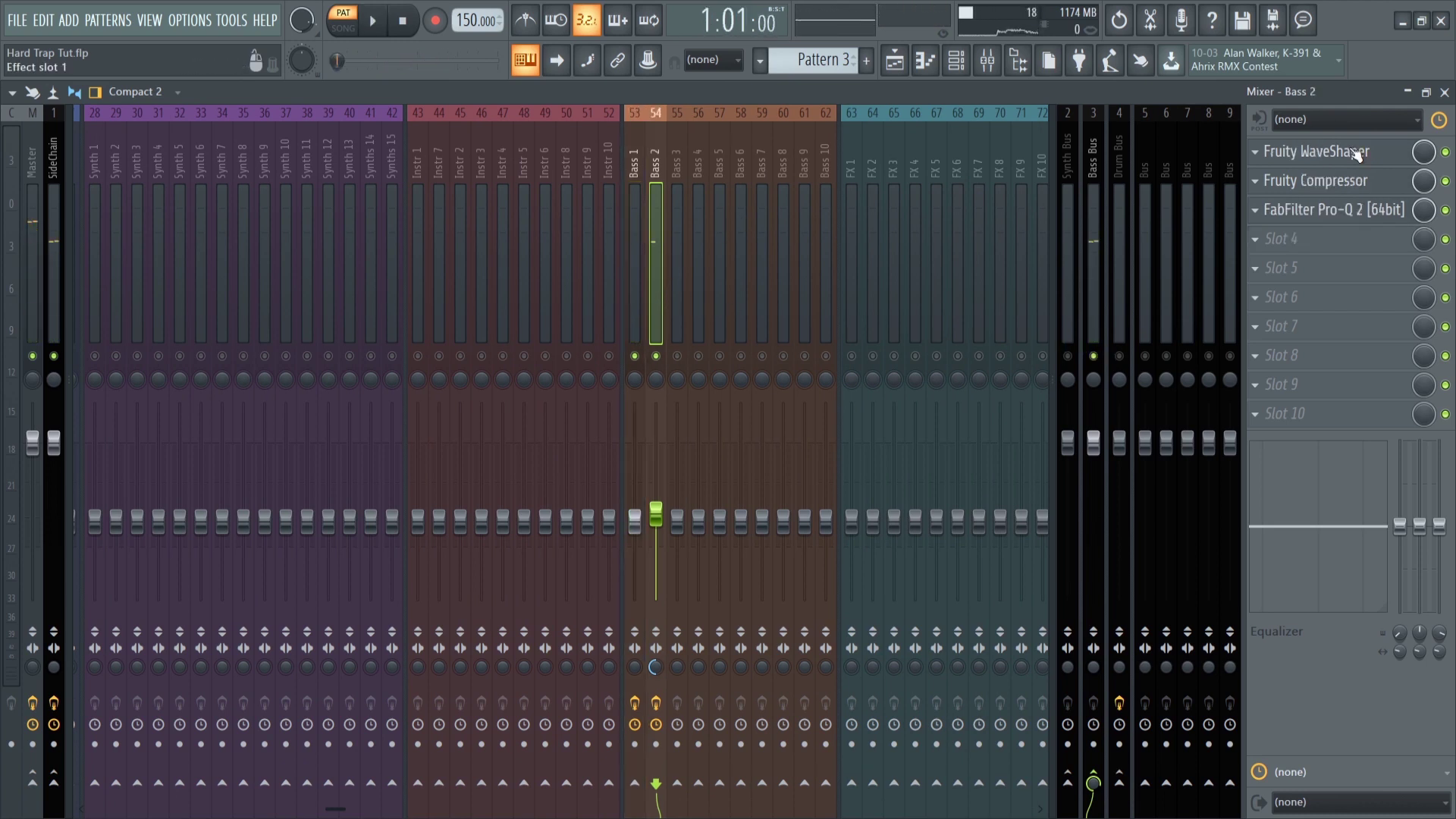
pyautogui.click(1357, 153)
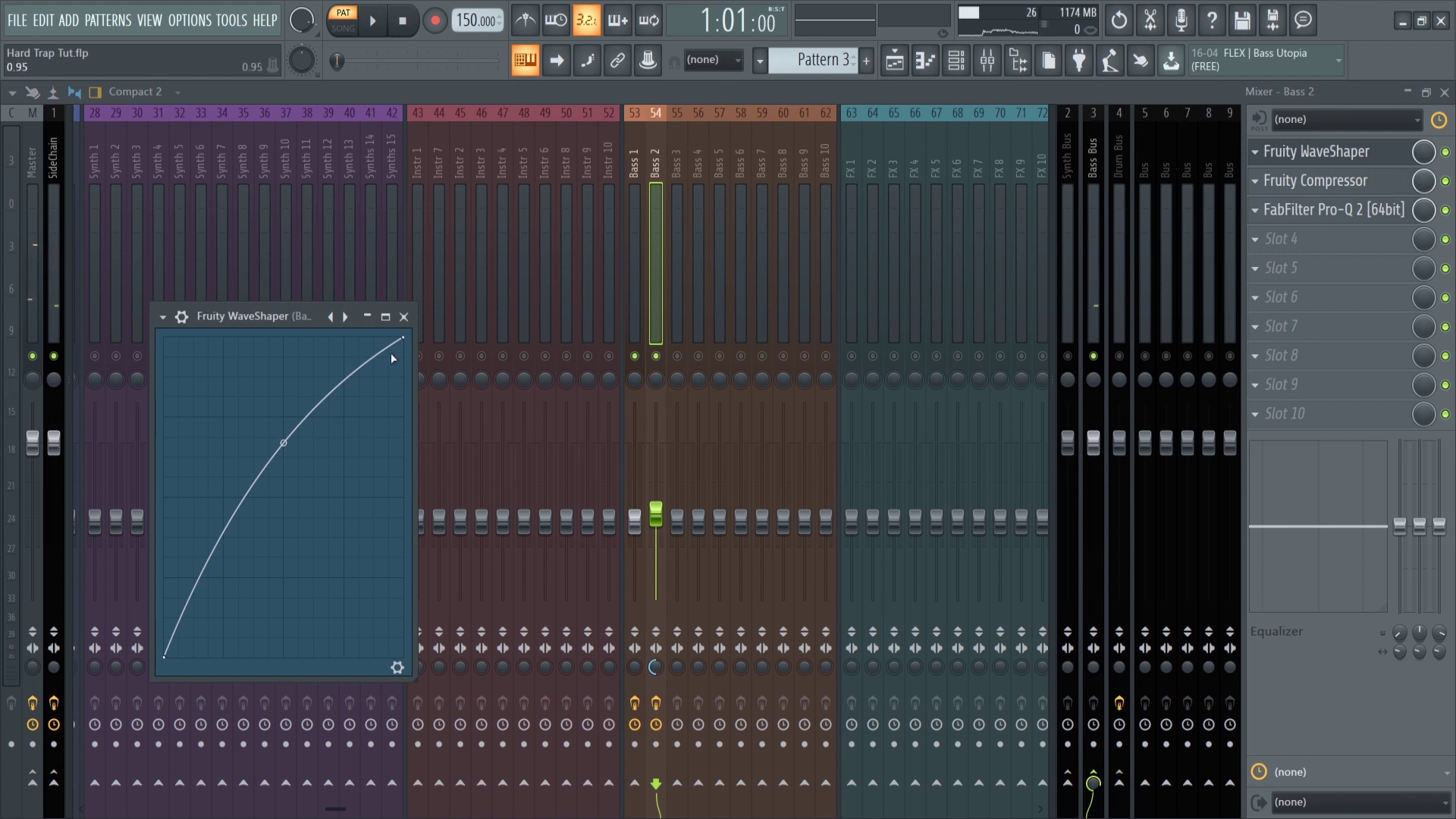
pyautogui.click(407, 319)
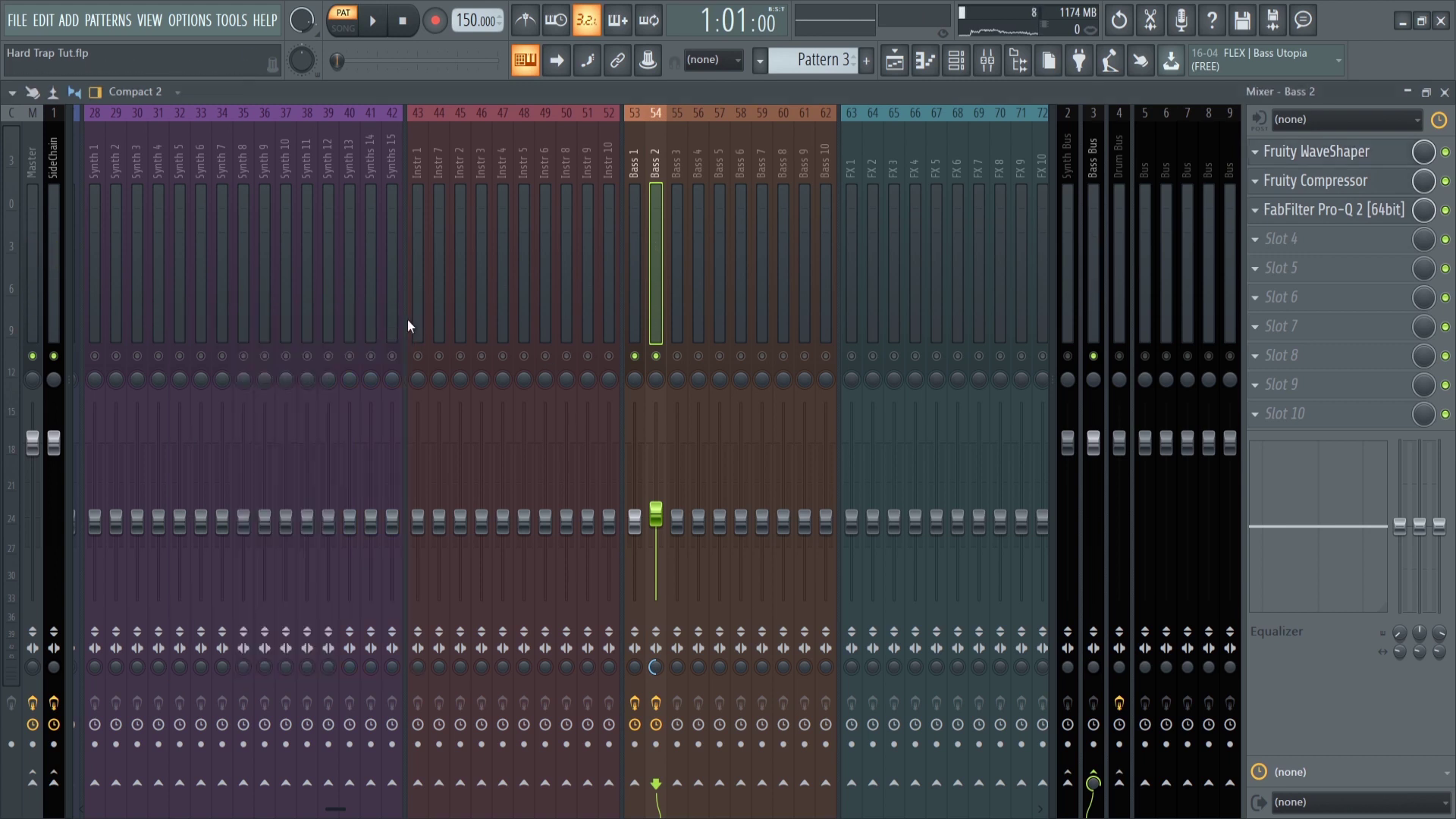
pyautogui.click(1362, 183)
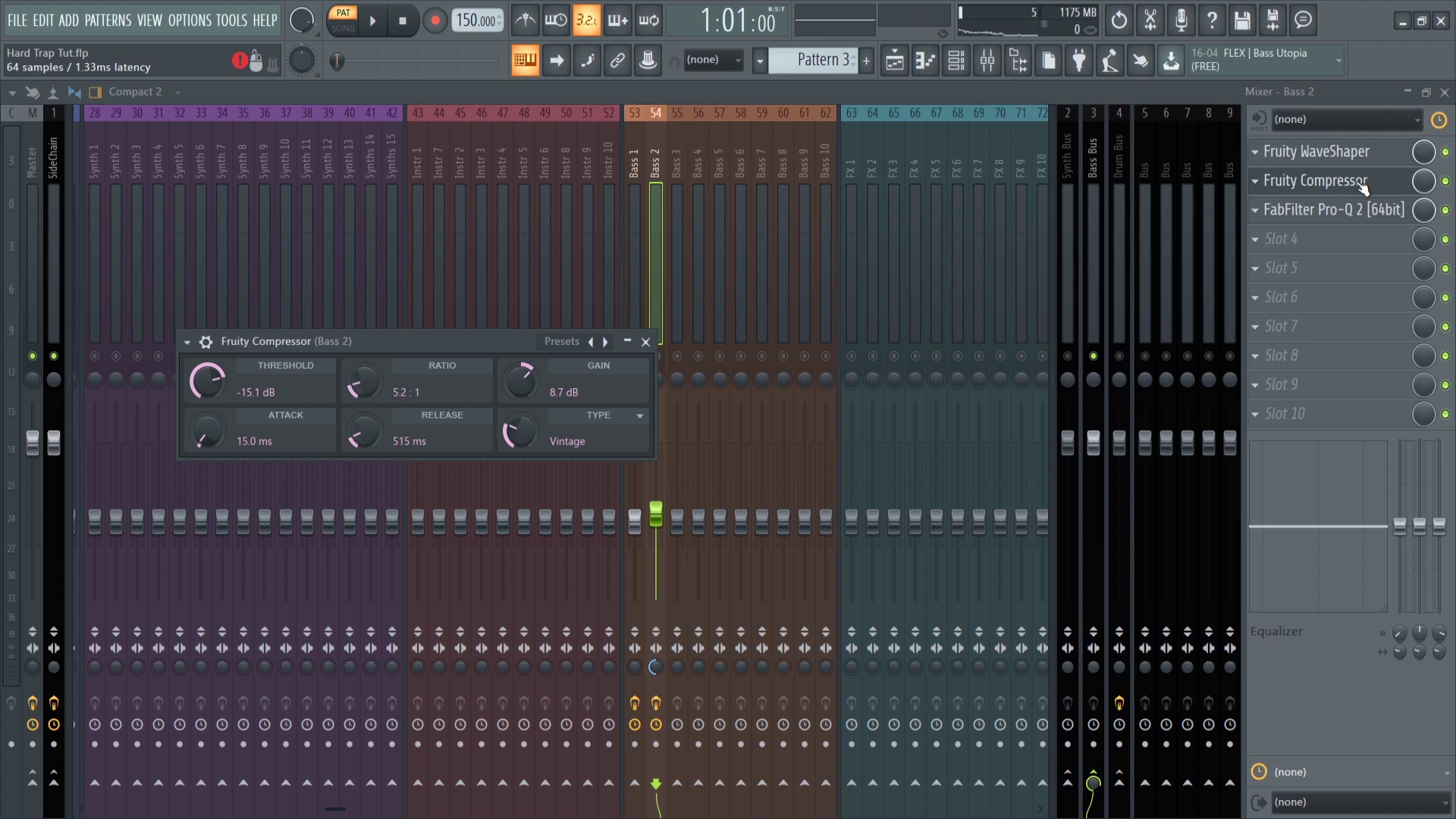
pyautogui.click(1362, 184)
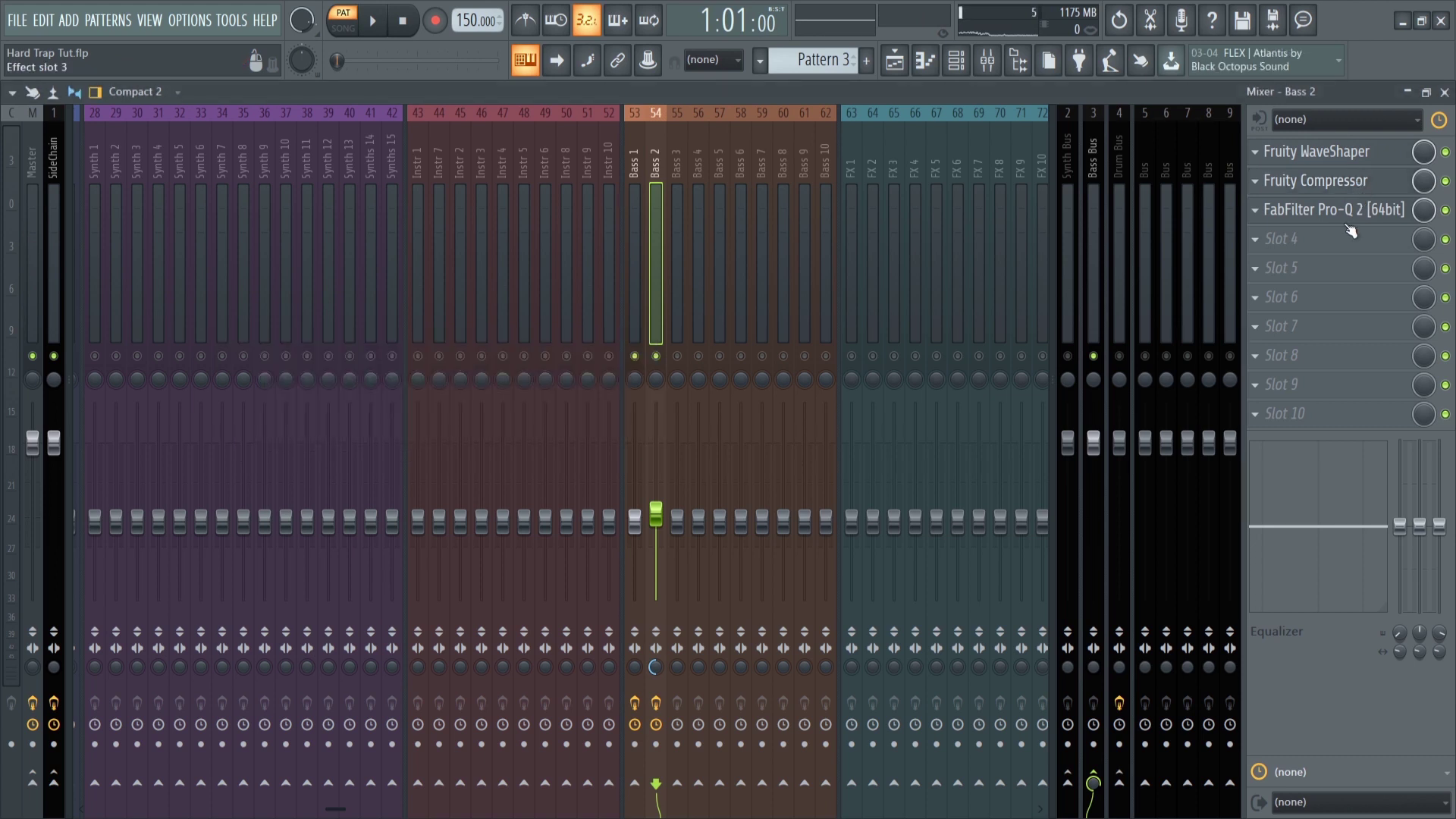
pyautogui.click(1349, 212)
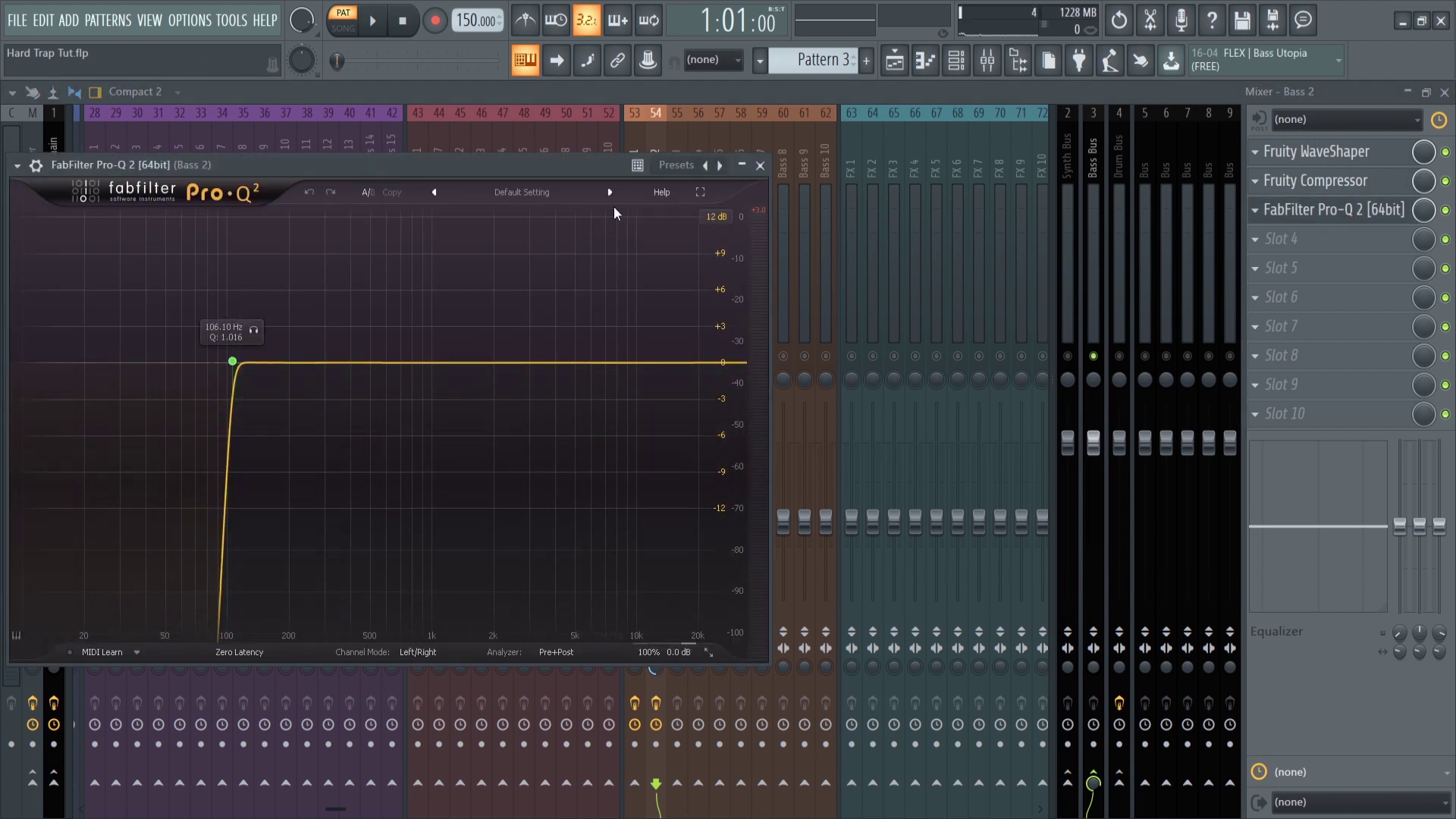
pyautogui.click(765, 168)
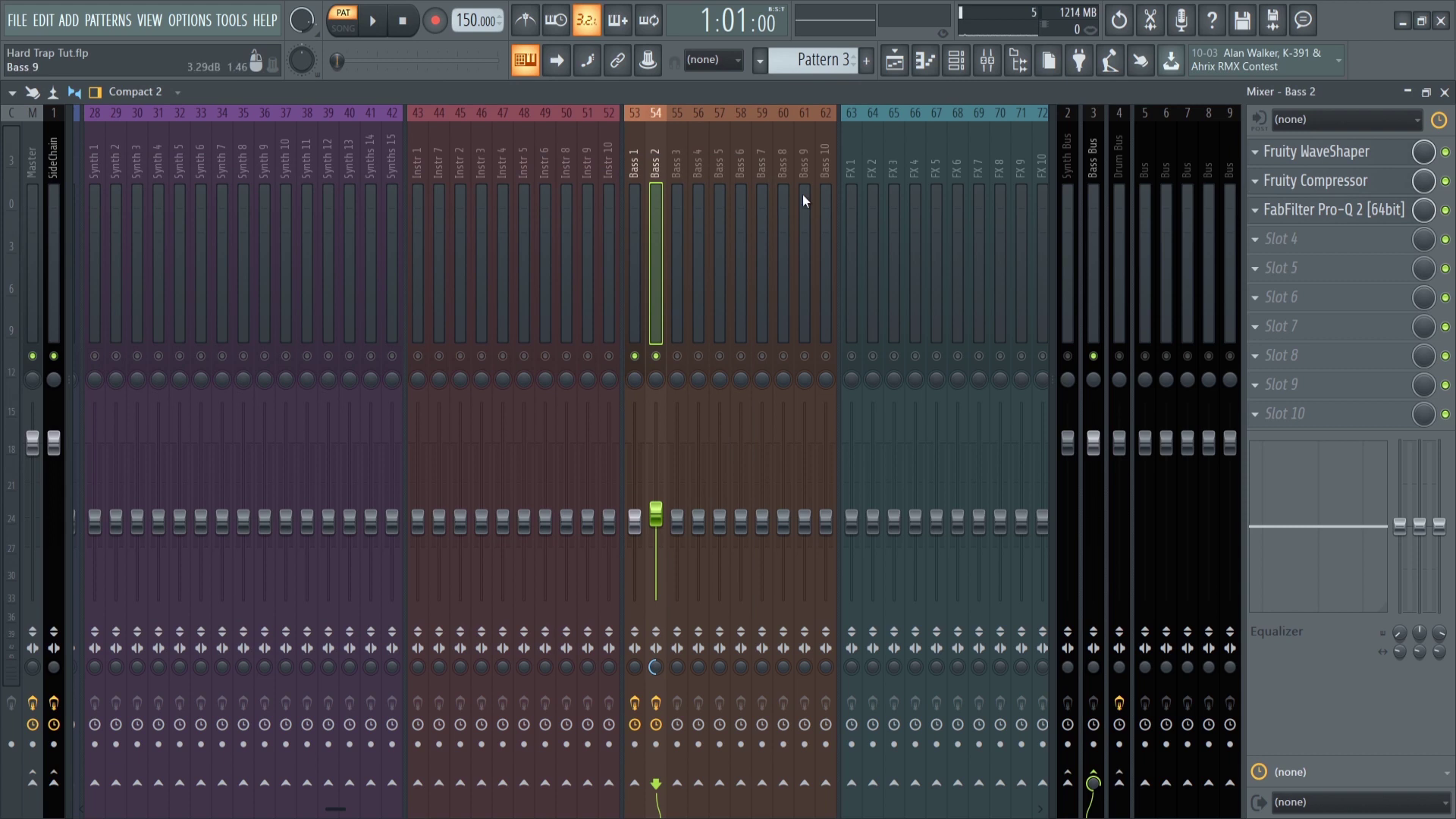
# Switch to Pattern 1, play it while watching the mixer levels, and select the Bass 1 insert
pyautogui.click(971, 64)
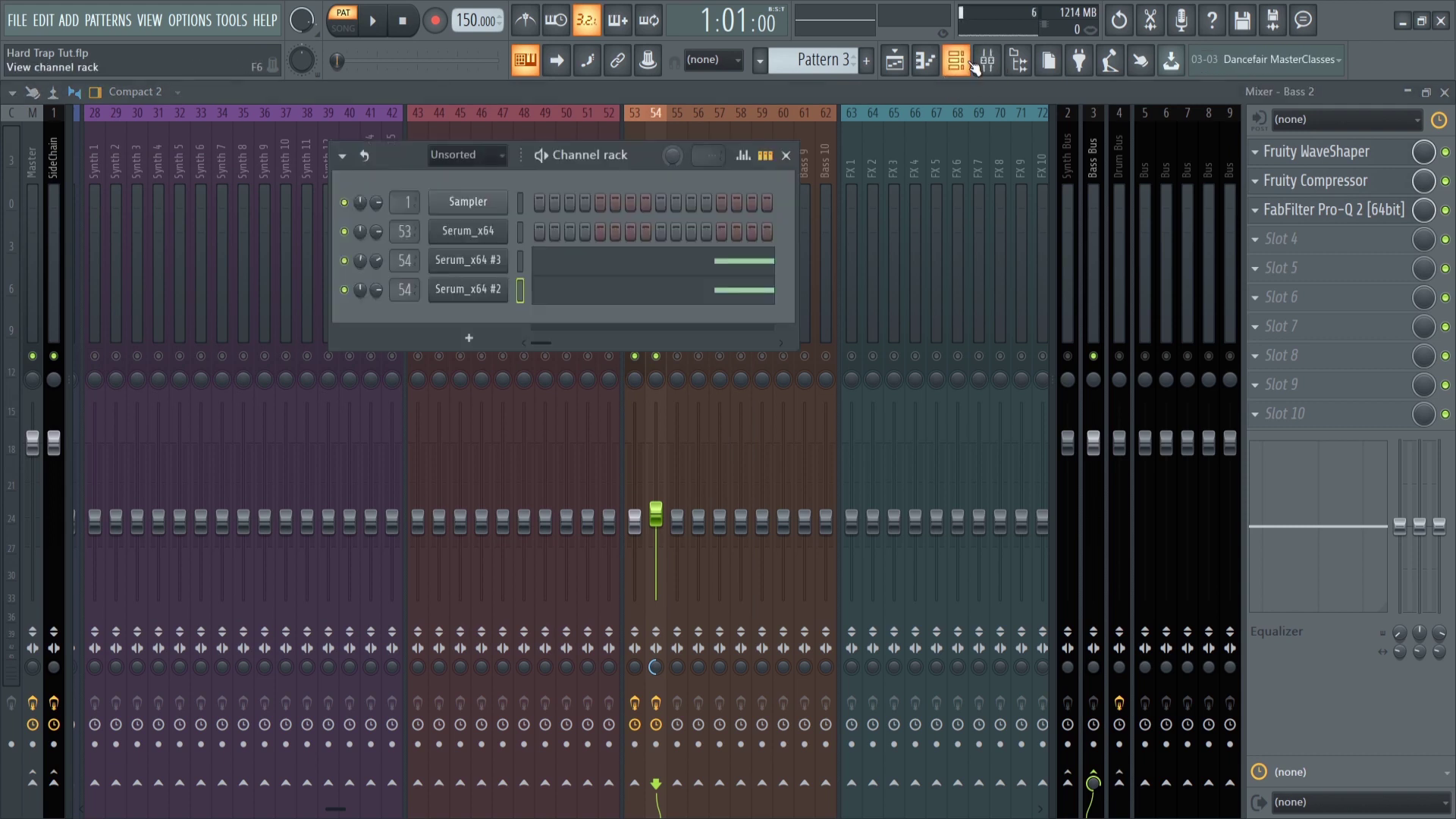
pyautogui.click(895, 61)
pyautogui.click(563, 390)
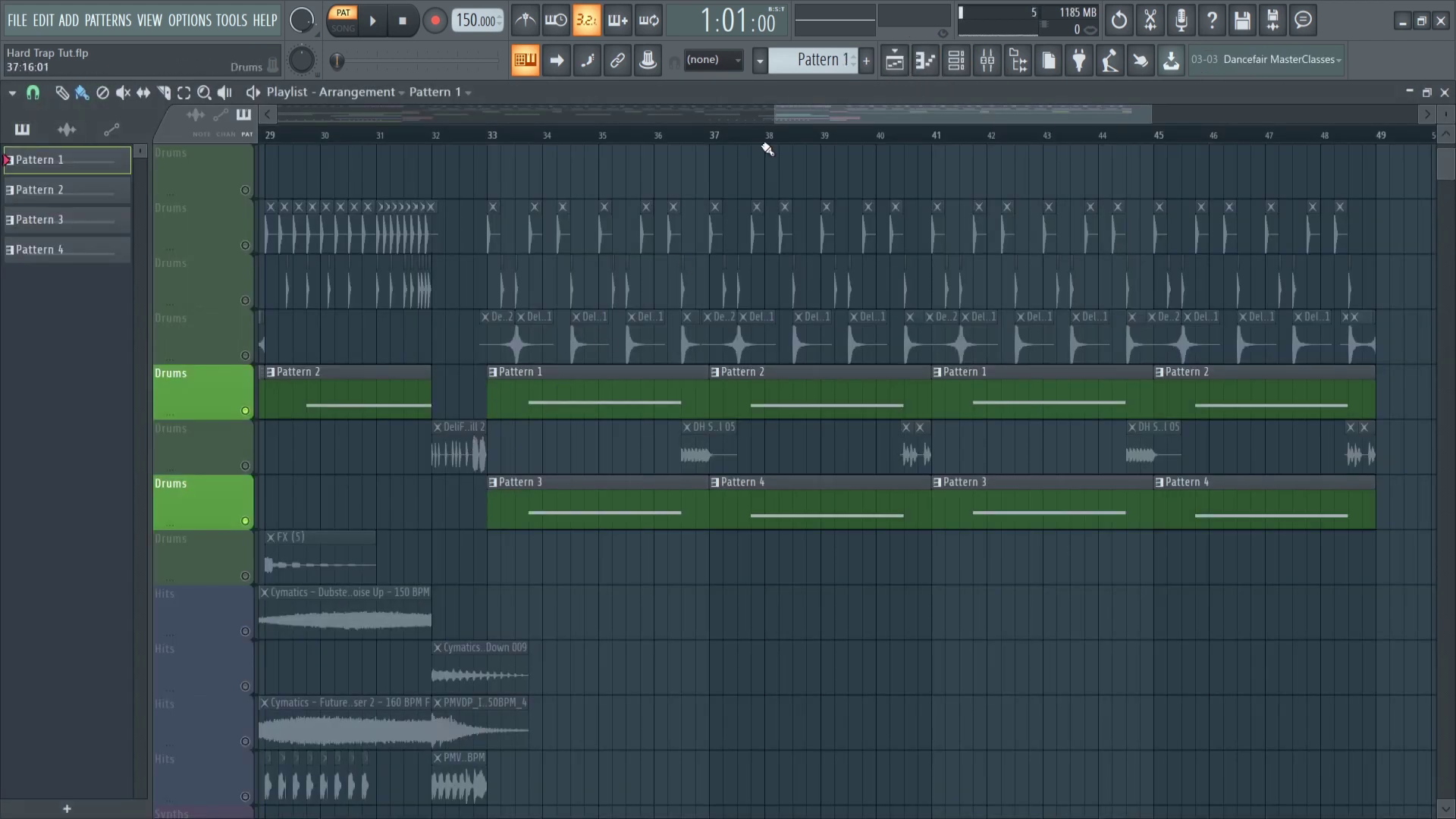
pyautogui.click(956, 60)
pyautogui.press('space')
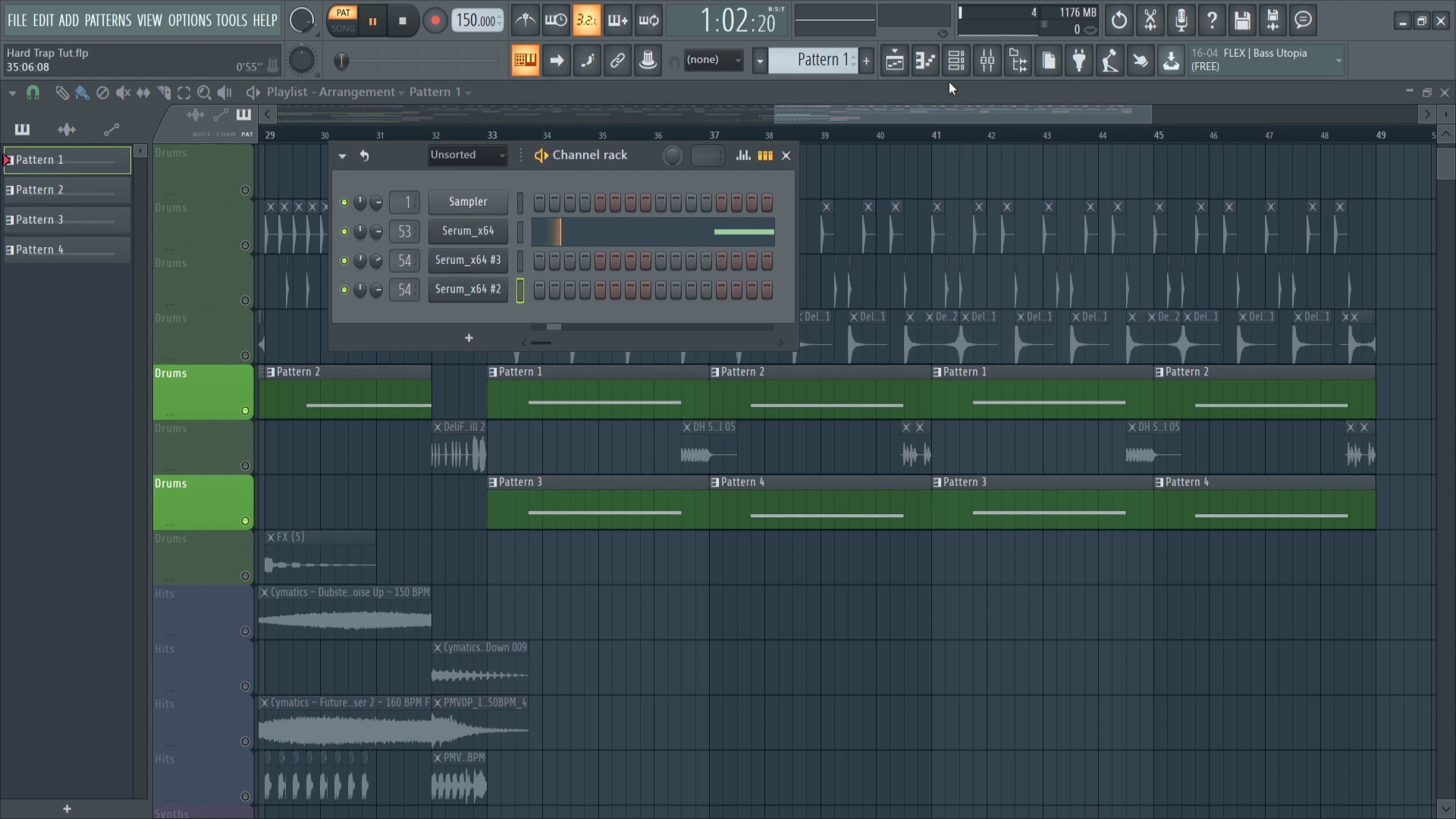
pyautogui.click(986, 66)
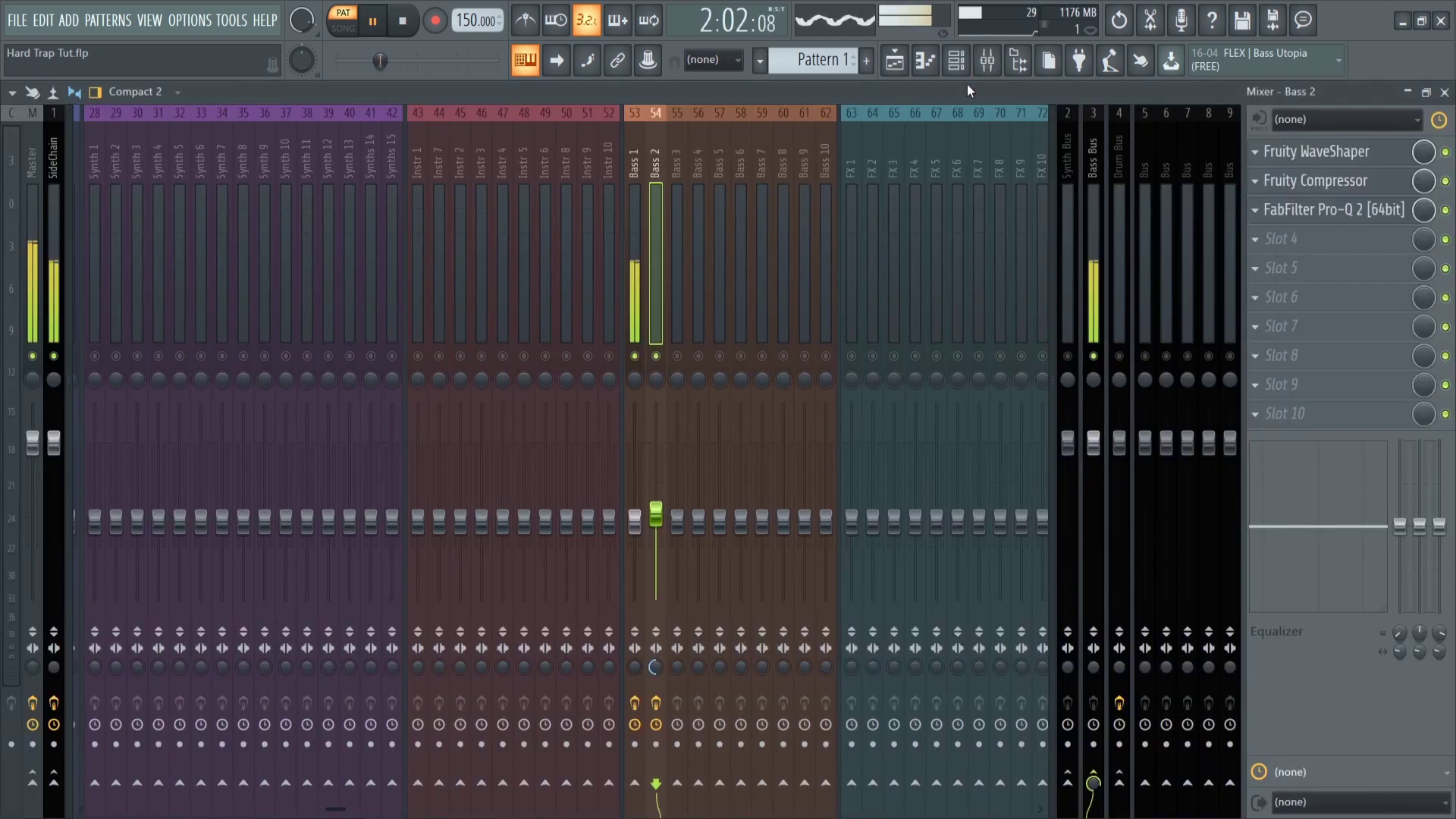
pyautogui.click(634, 294)
pyautogui.press('space')
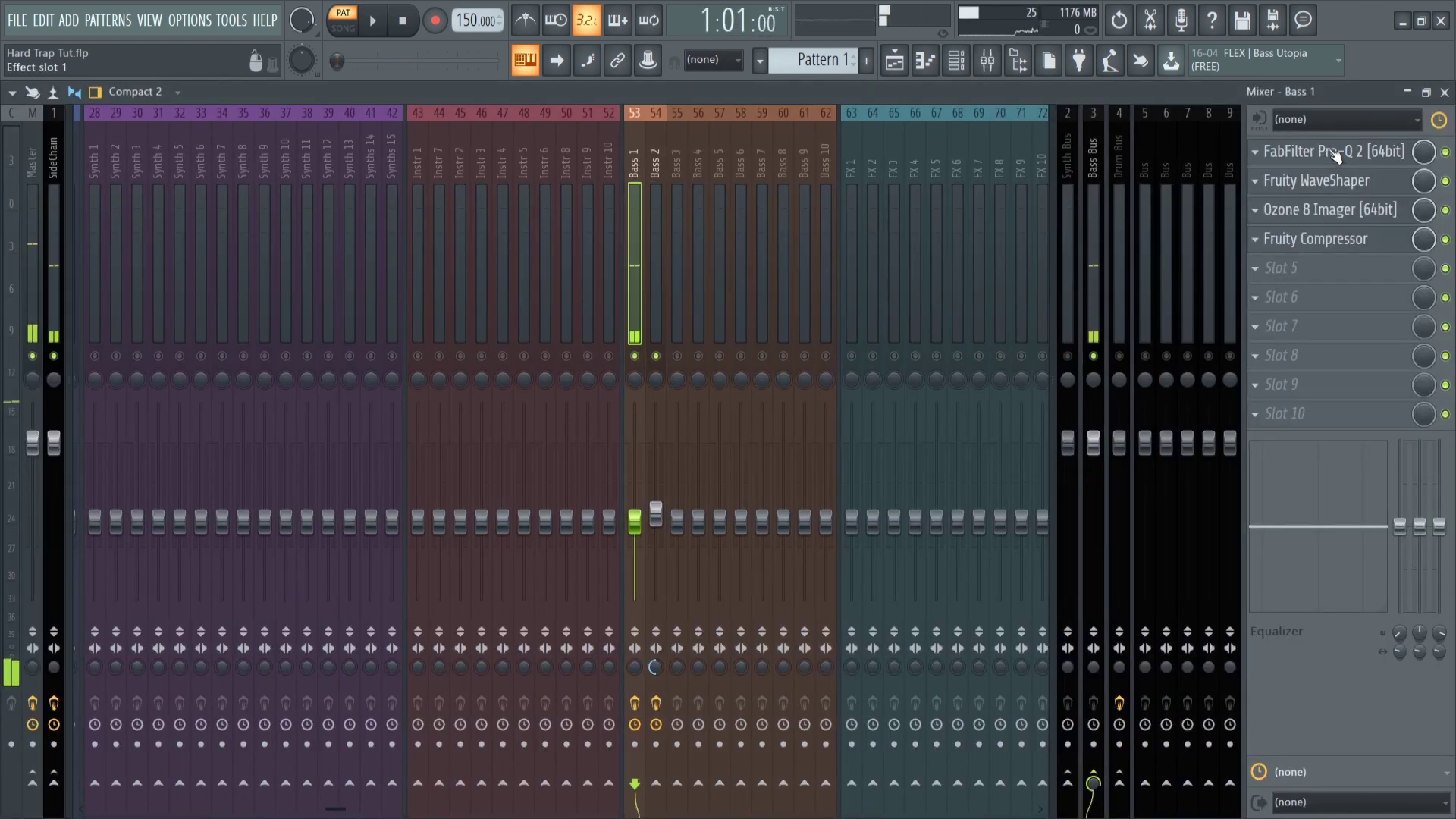
# Inspect the Bass 1 insert's effects: FabFilter Pro-Q 2, Fruity WaveShaper, Ozone 8 Imager and Fruity Compressor
pyautogui.click(1317, 151)
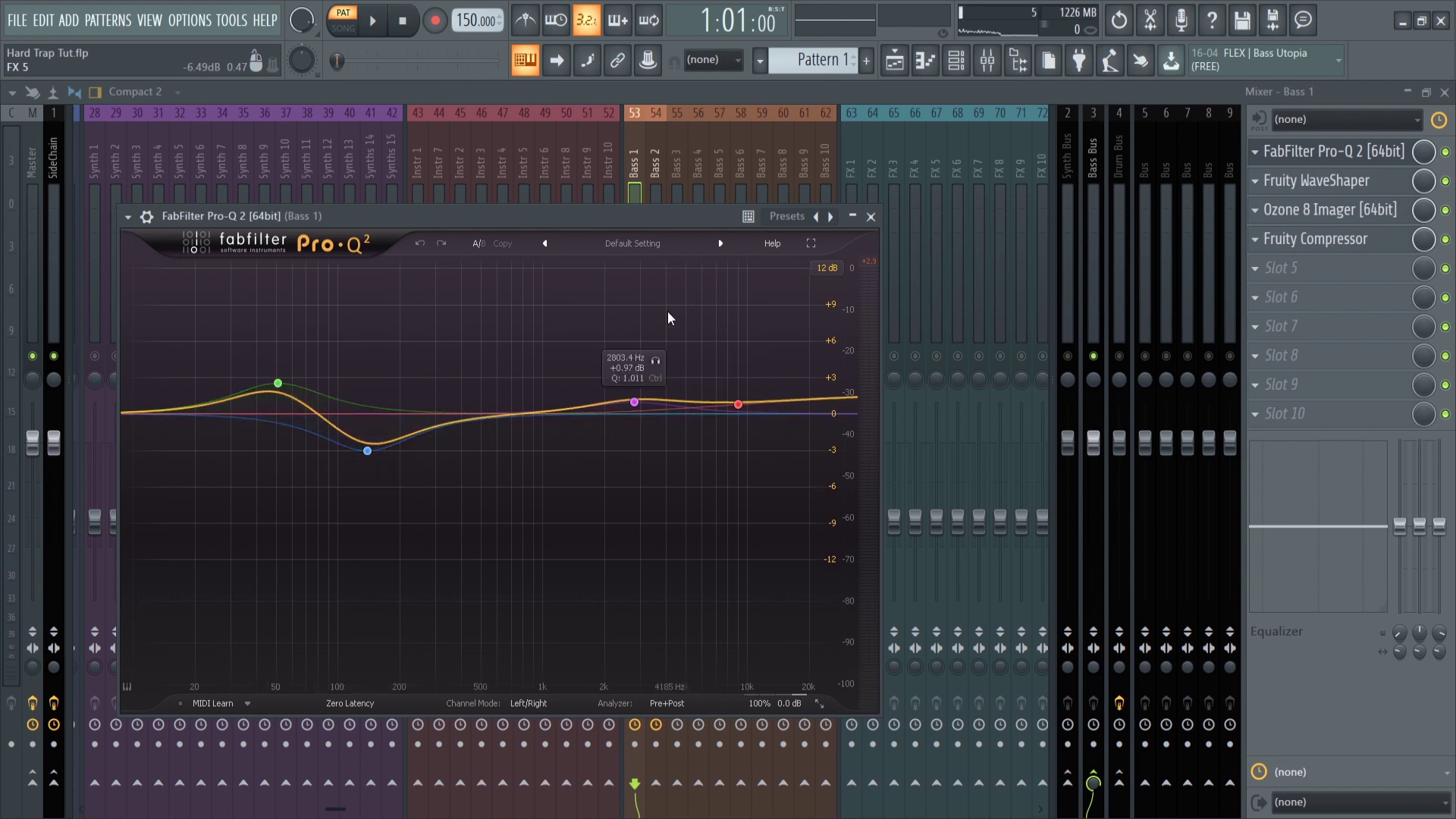
pyautogui.click(871, 217)
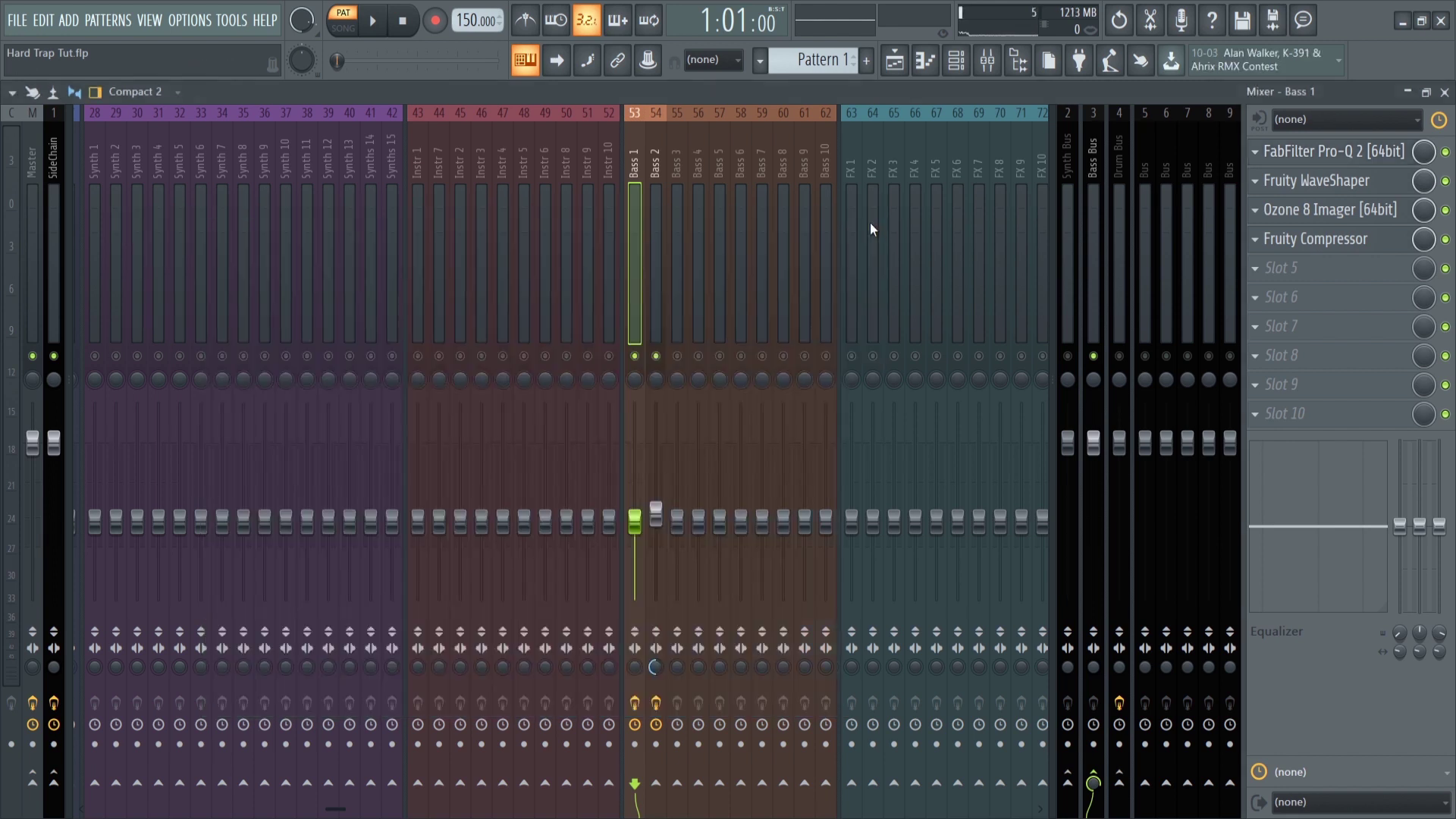
pyautogui.click(1343, 184)
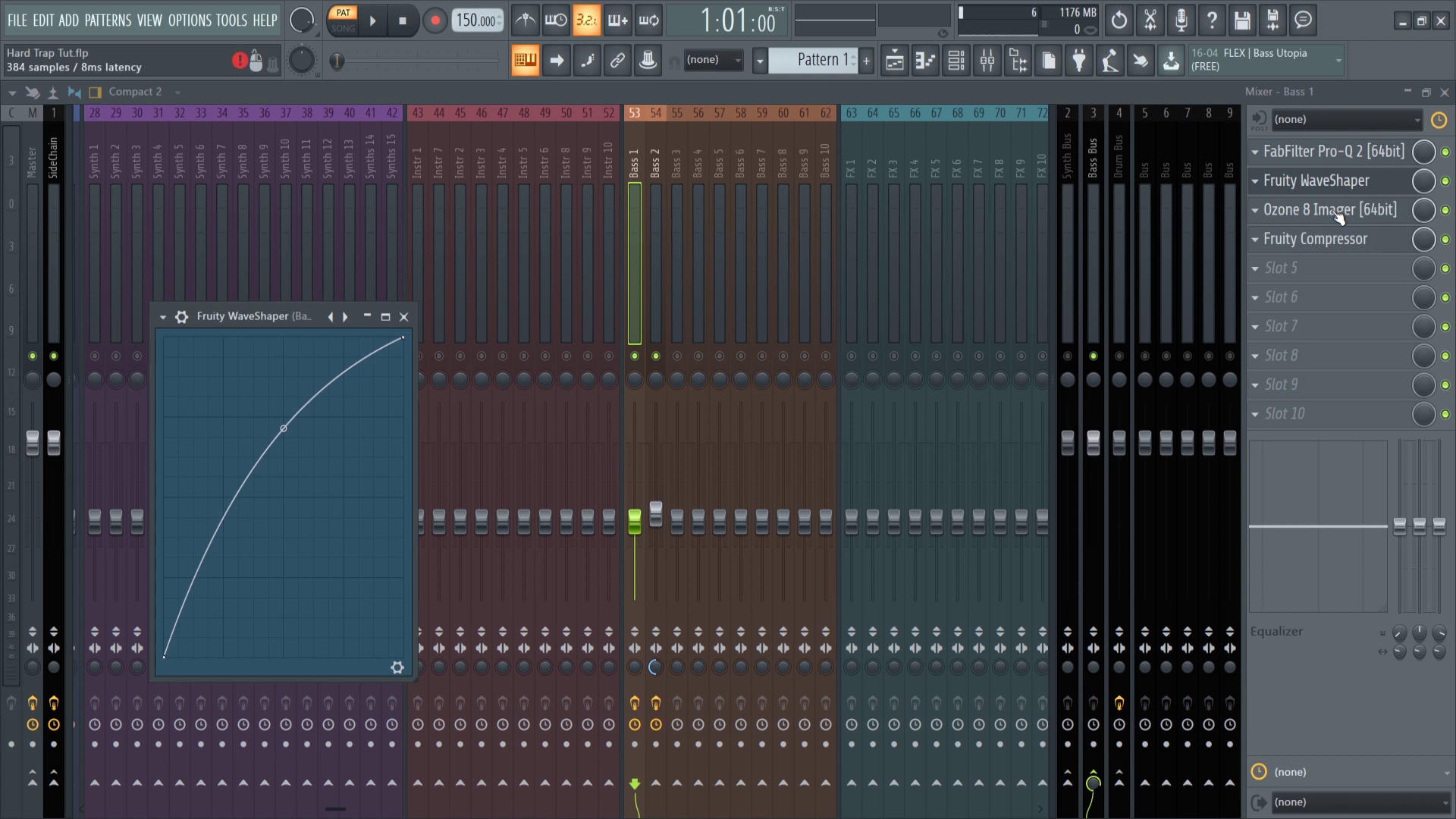
pyautogui.click(1330, 212)
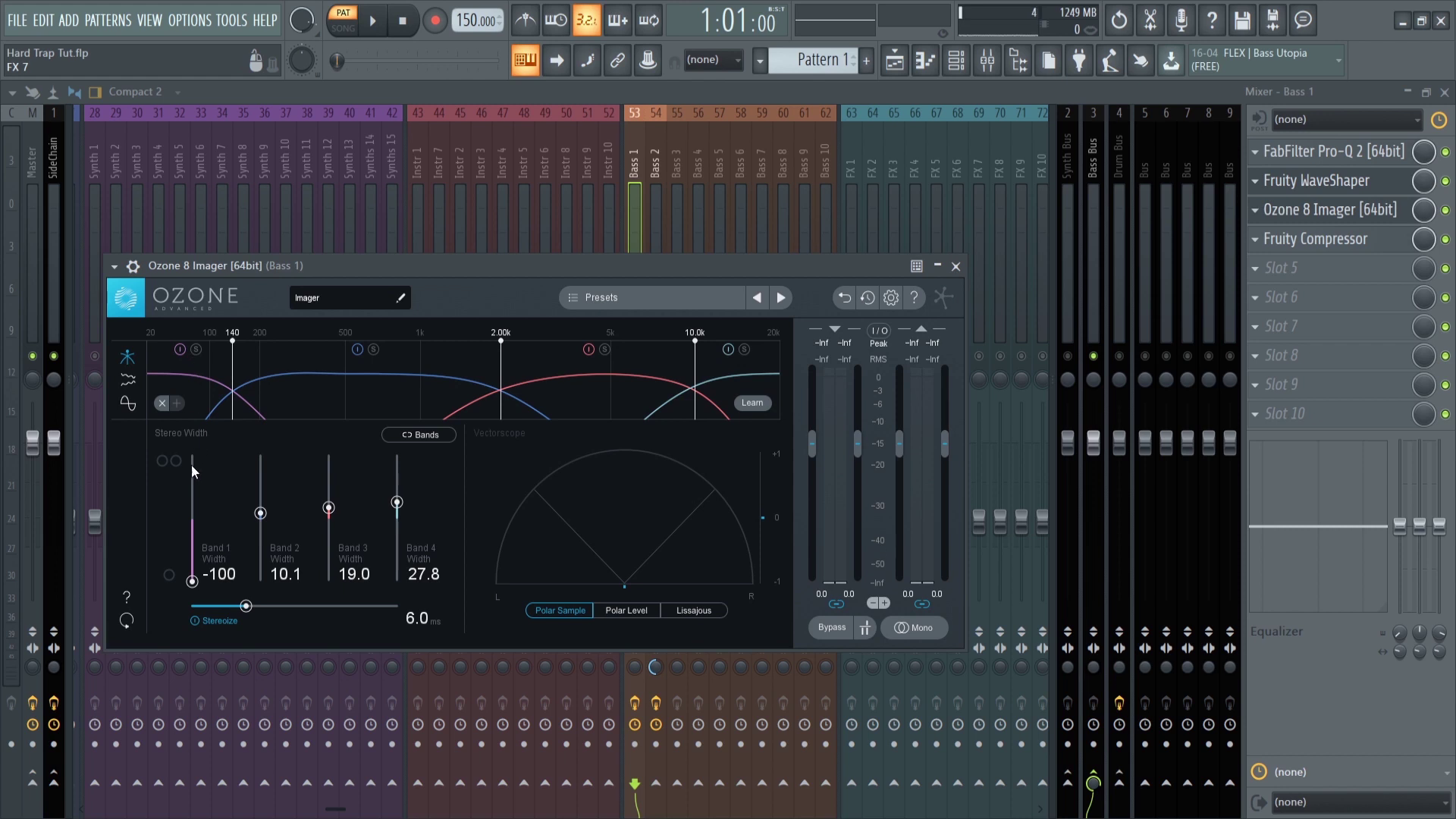
pyautogui.click(958, 268)
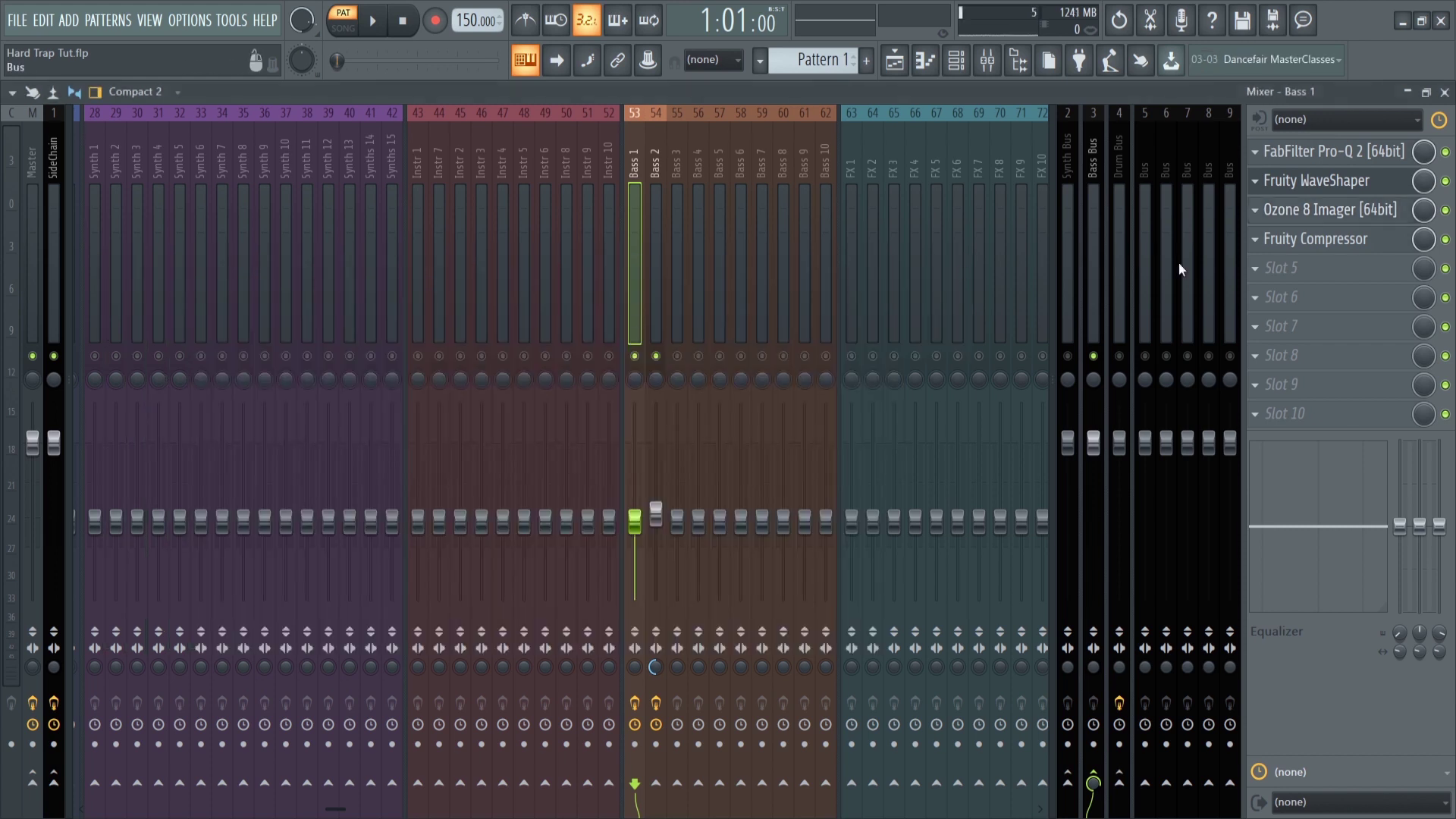
pyautogui.click(1346, 246)
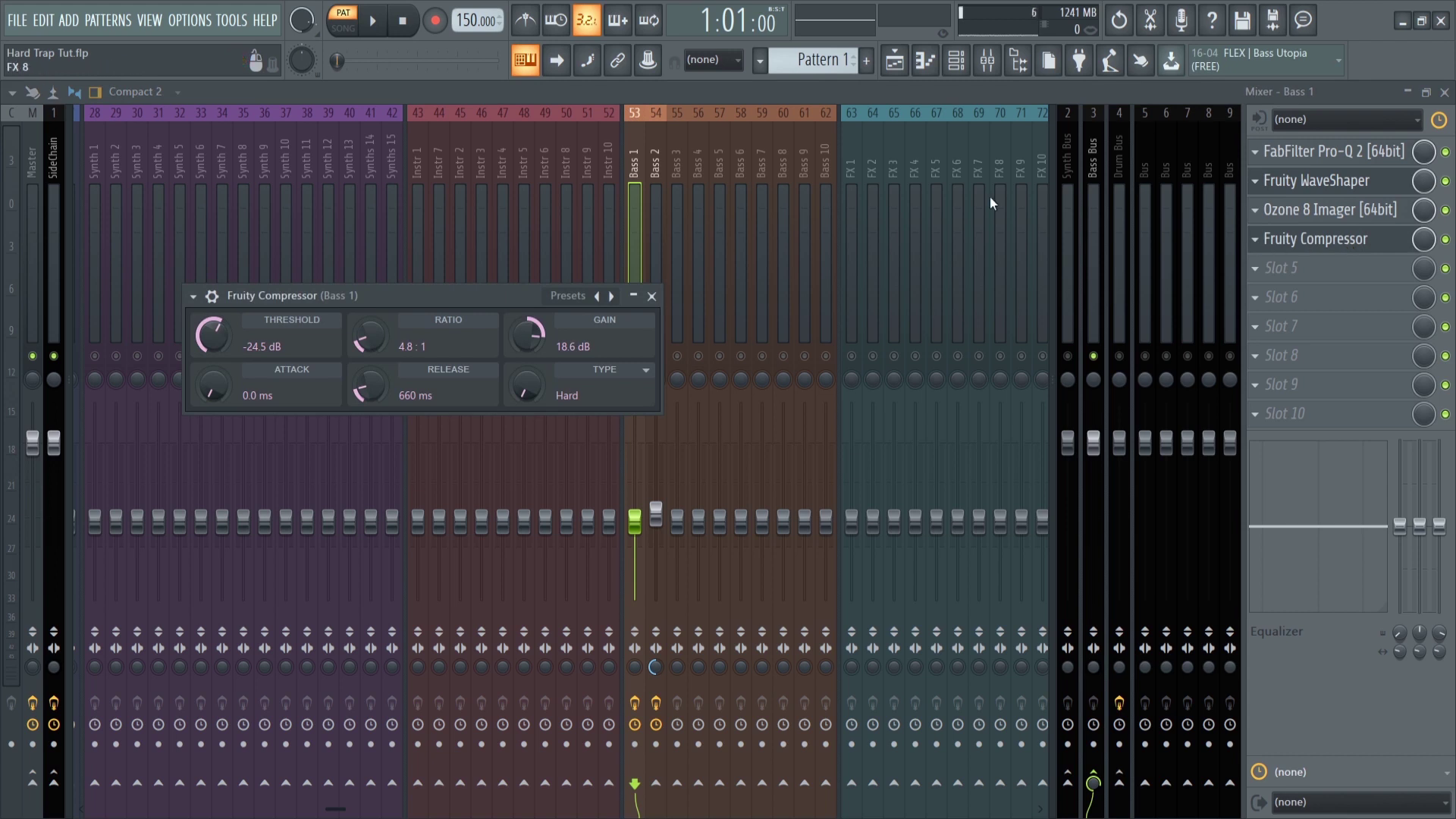
pyautogui.click(652, 297)
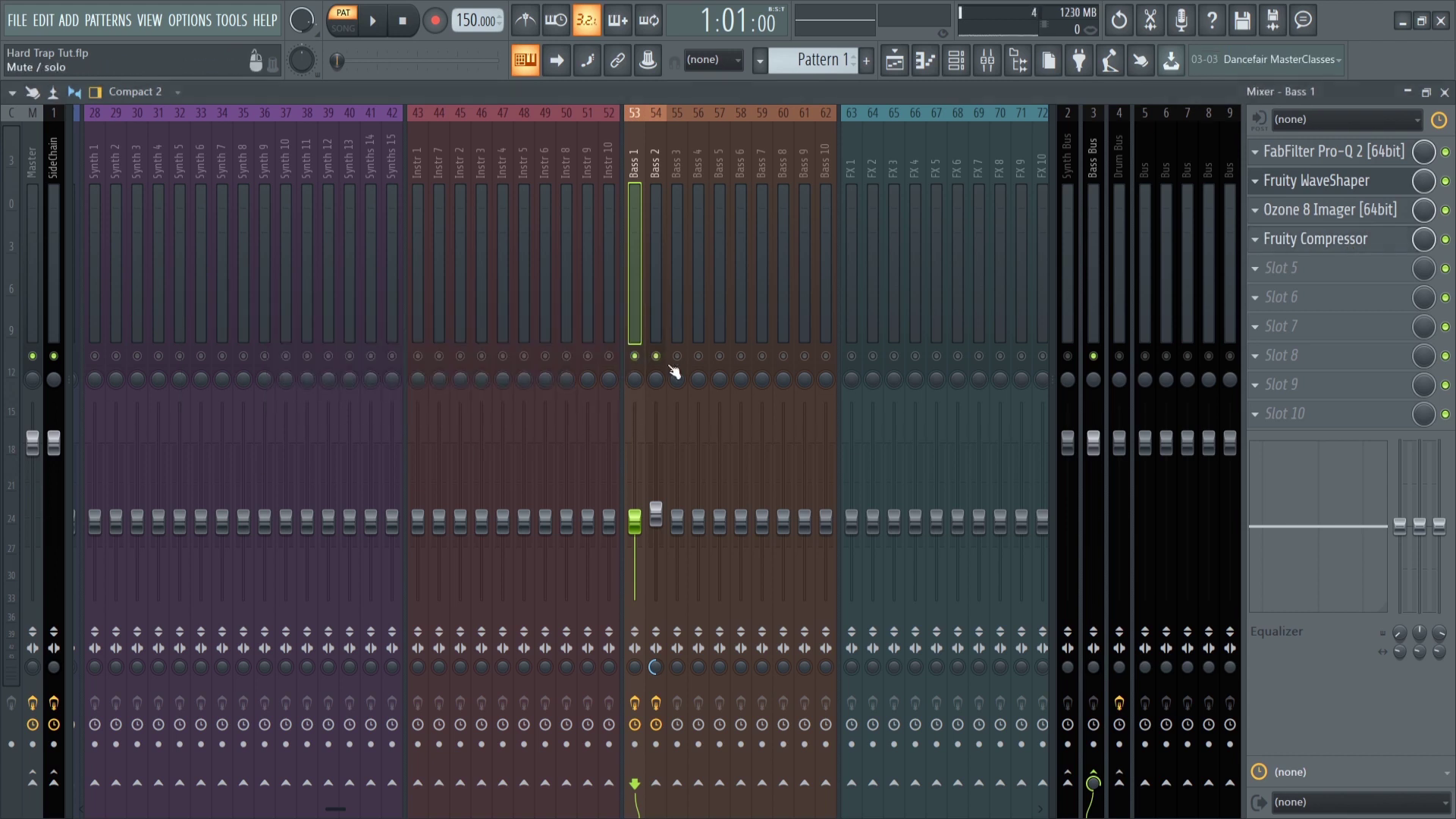
# Check the Bass Bus effect slots, and examine The Glue and FabFilter Pro-L 2 on the Master
pyautogui.click(1090, 200)
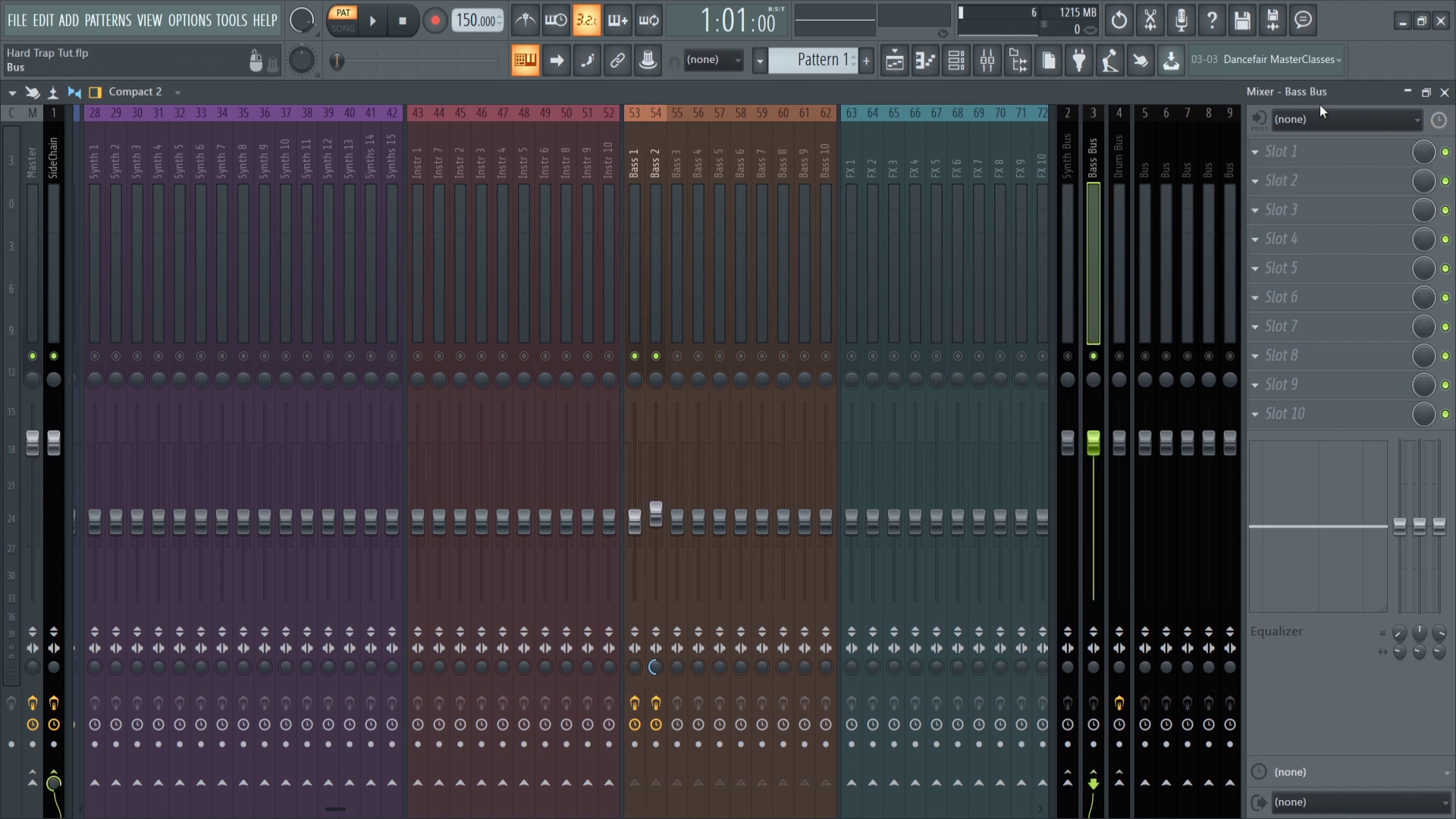
pyautogui.click(34, 191)
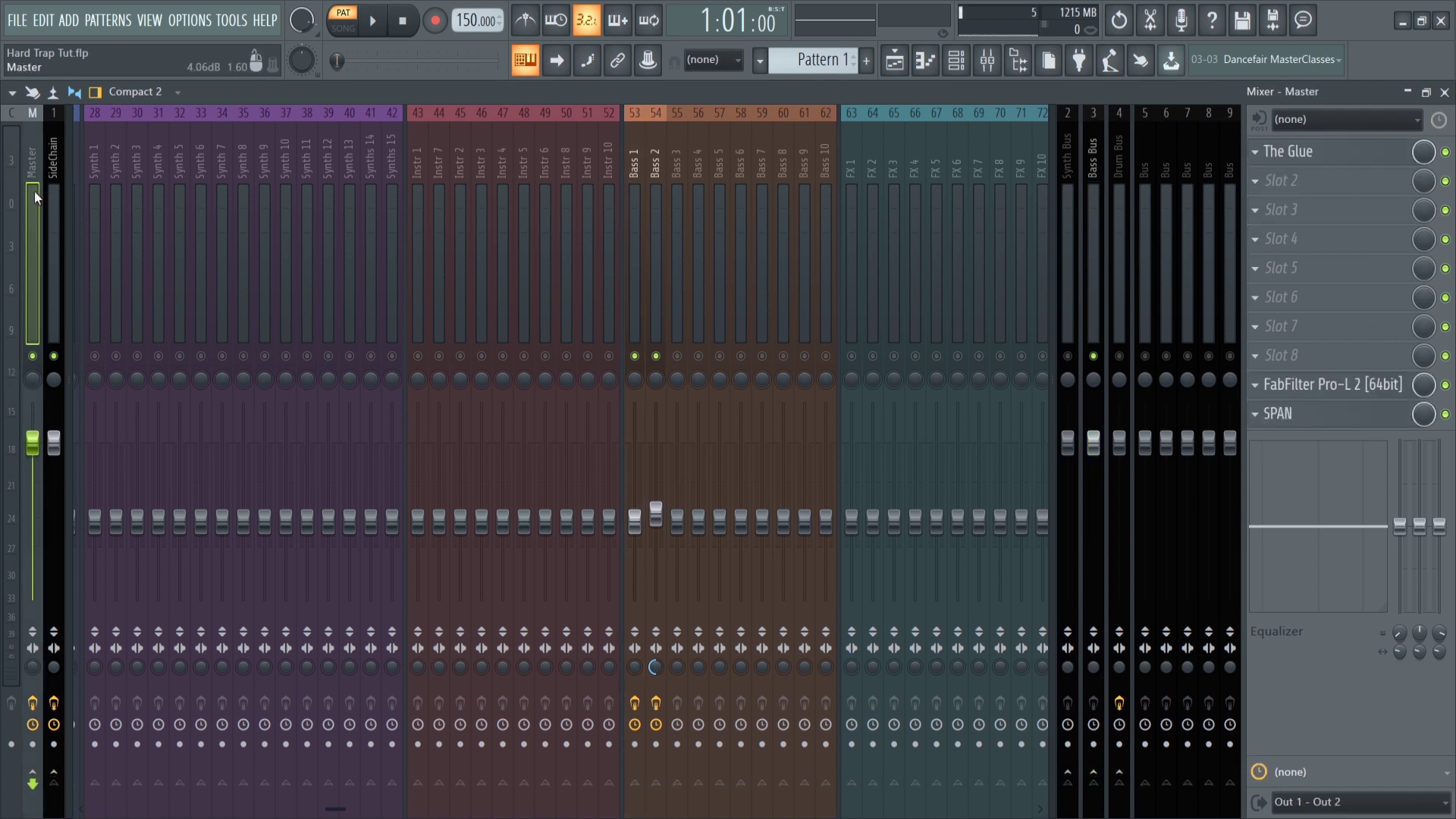
pyautogui.click(1326, 151)
pyautogui.click(1323, 149)
pyautogui.click(1332, 385)
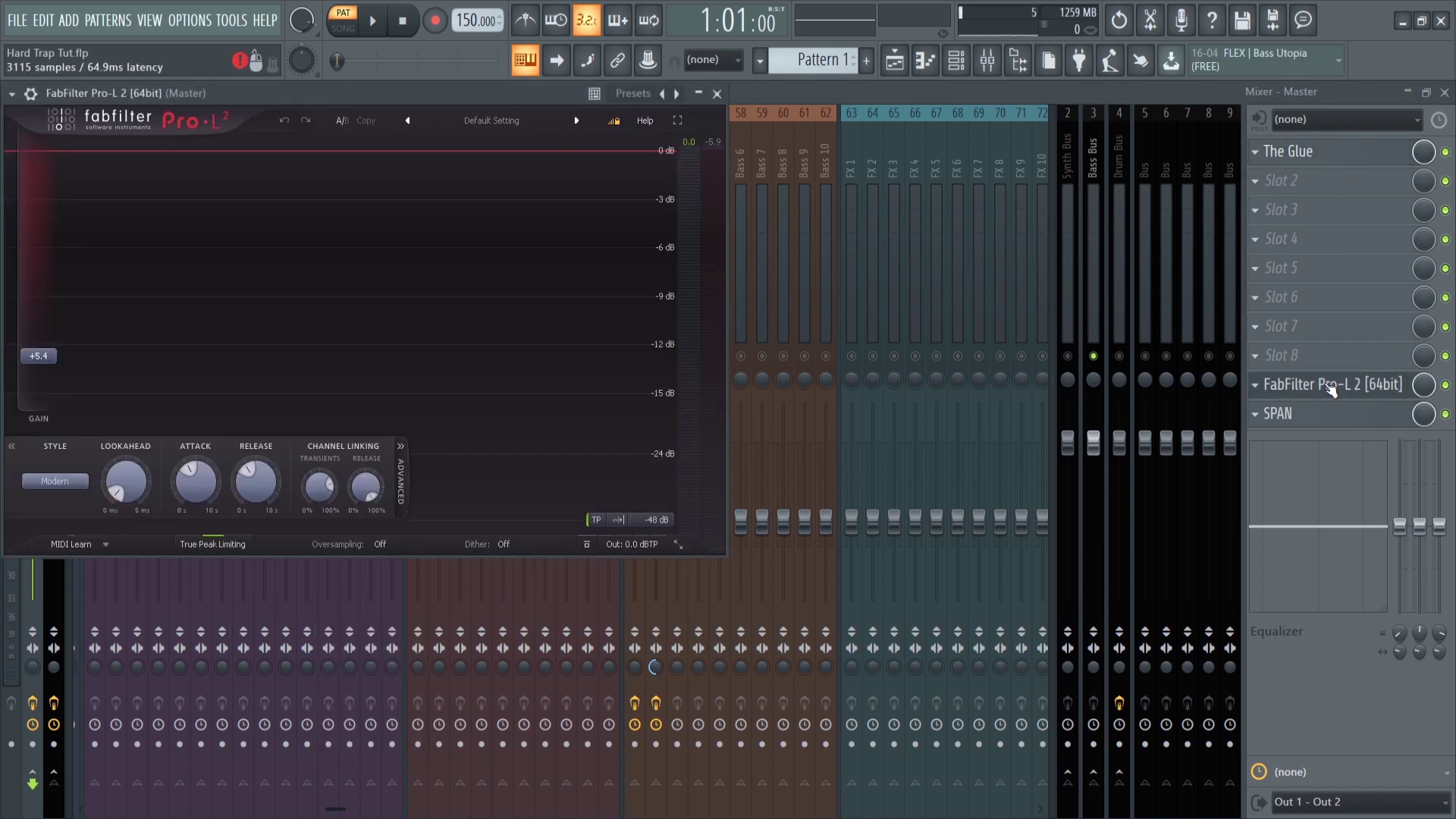
# Play Pattern 1 while examining its spectrum in SPAN on the Master, then stop playback and close the analyzer
pyautogui.click(1332, 388)
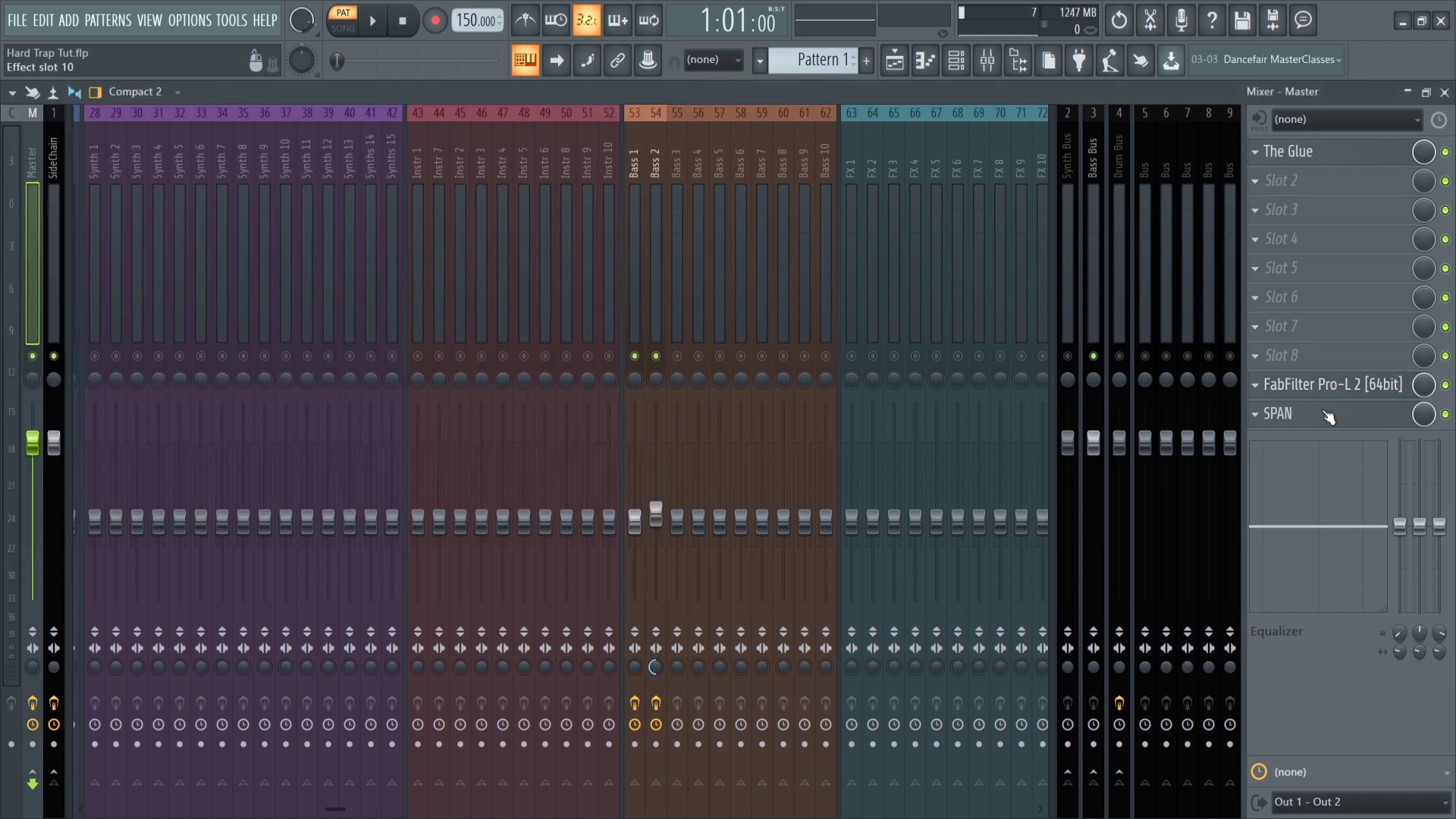
pyautogui.click(1328, 417)
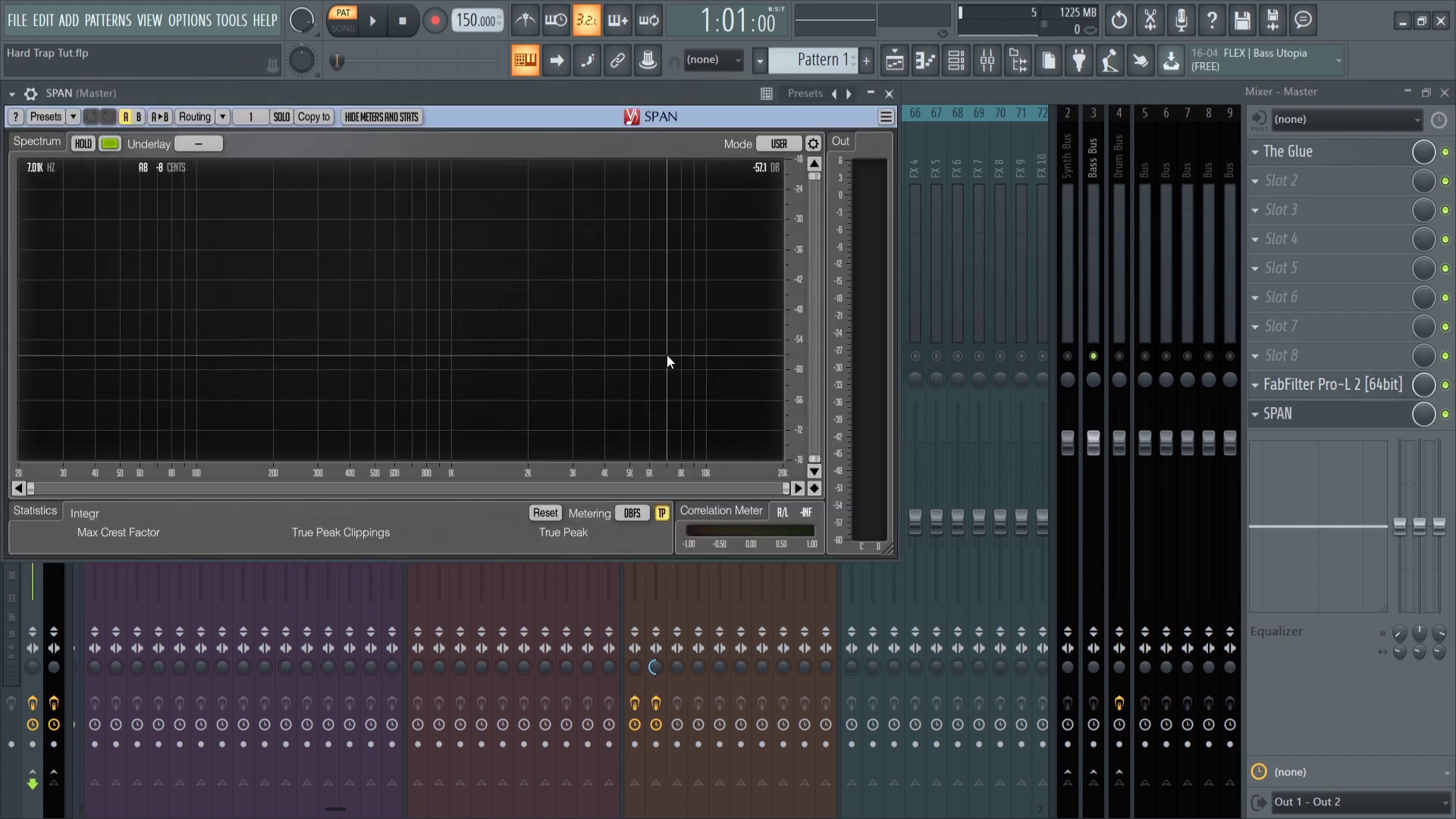
pyautogui.click(372, 23)
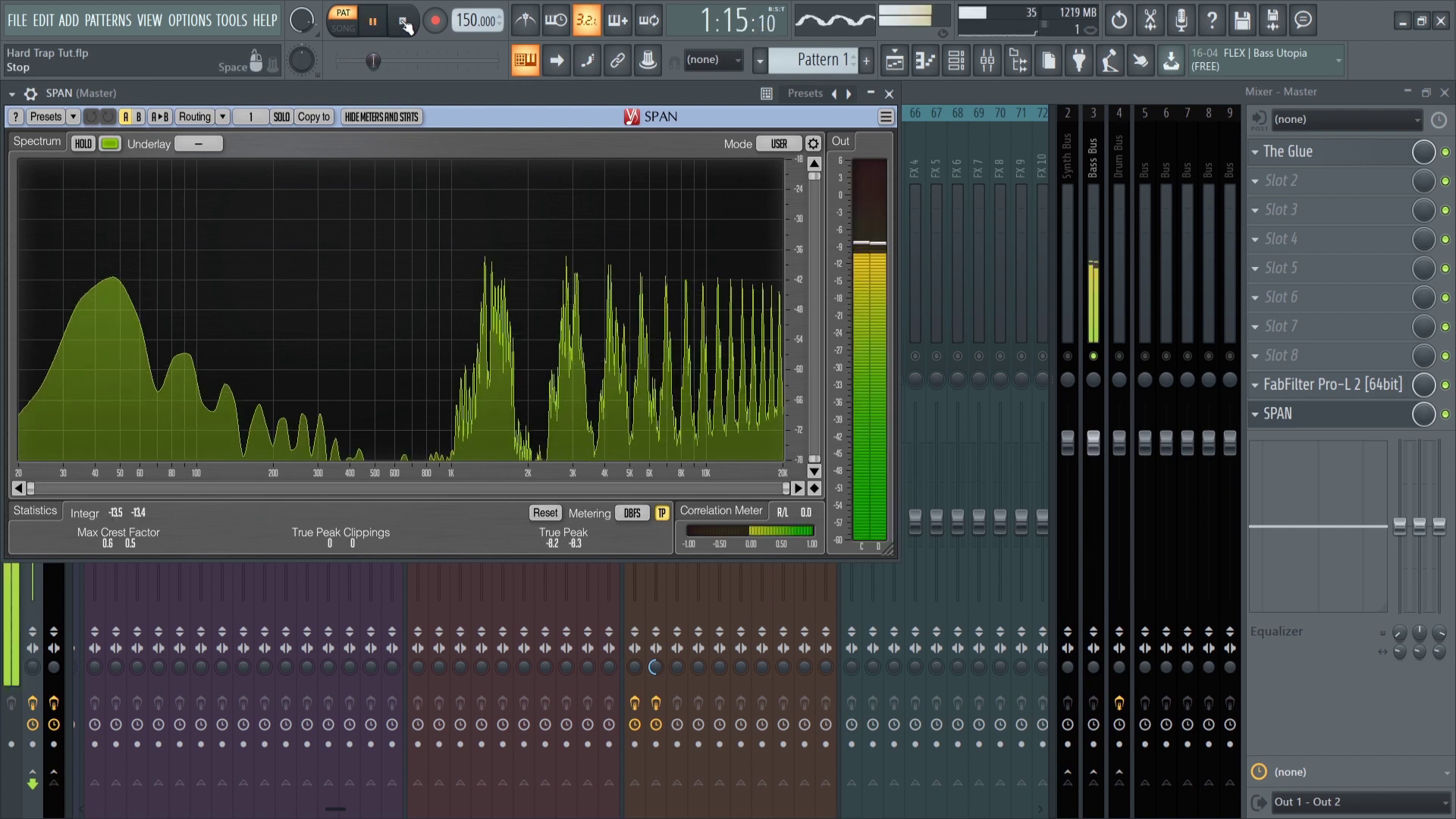
pyautogui.click(402, 29)
pyautogui.click(889, 93)
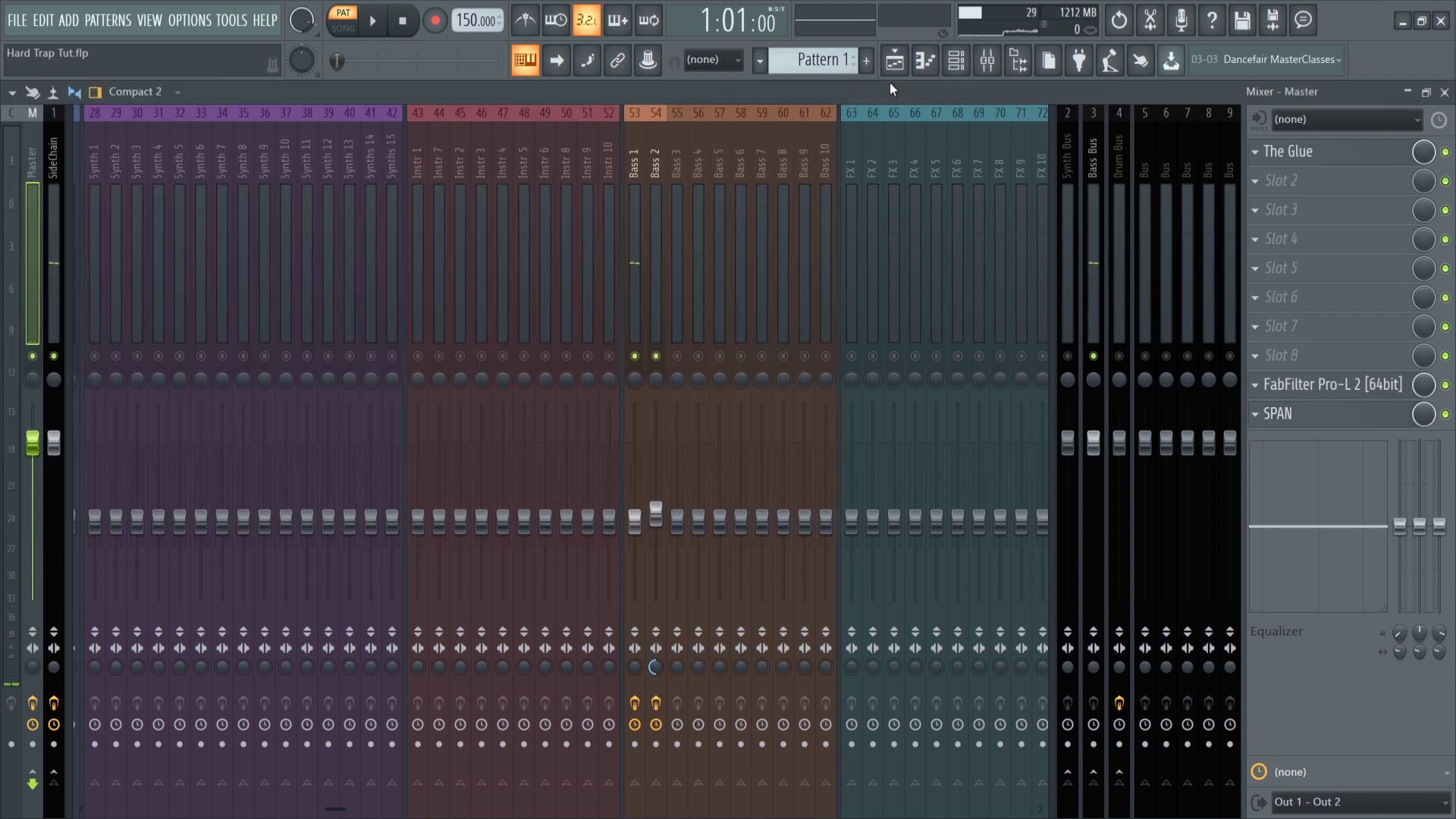
# Return to the Playlist, unmute all tracks by clearing the bass track solo, and look over the arrangement
pyautogui.click(897, 63)
pyautogui.scroll(-5, 671, 378)
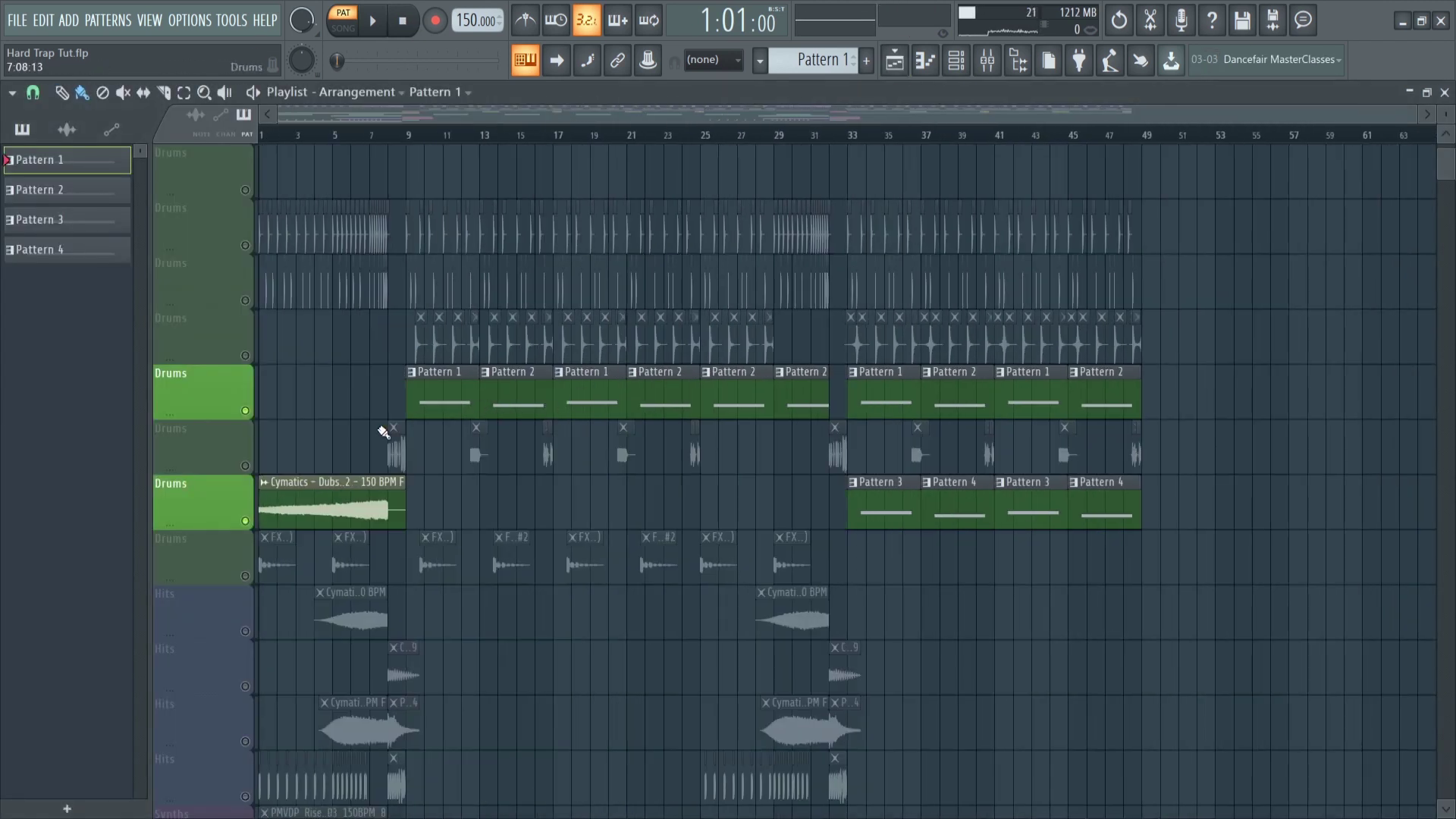
pyautogui.rightClick(245, 521)
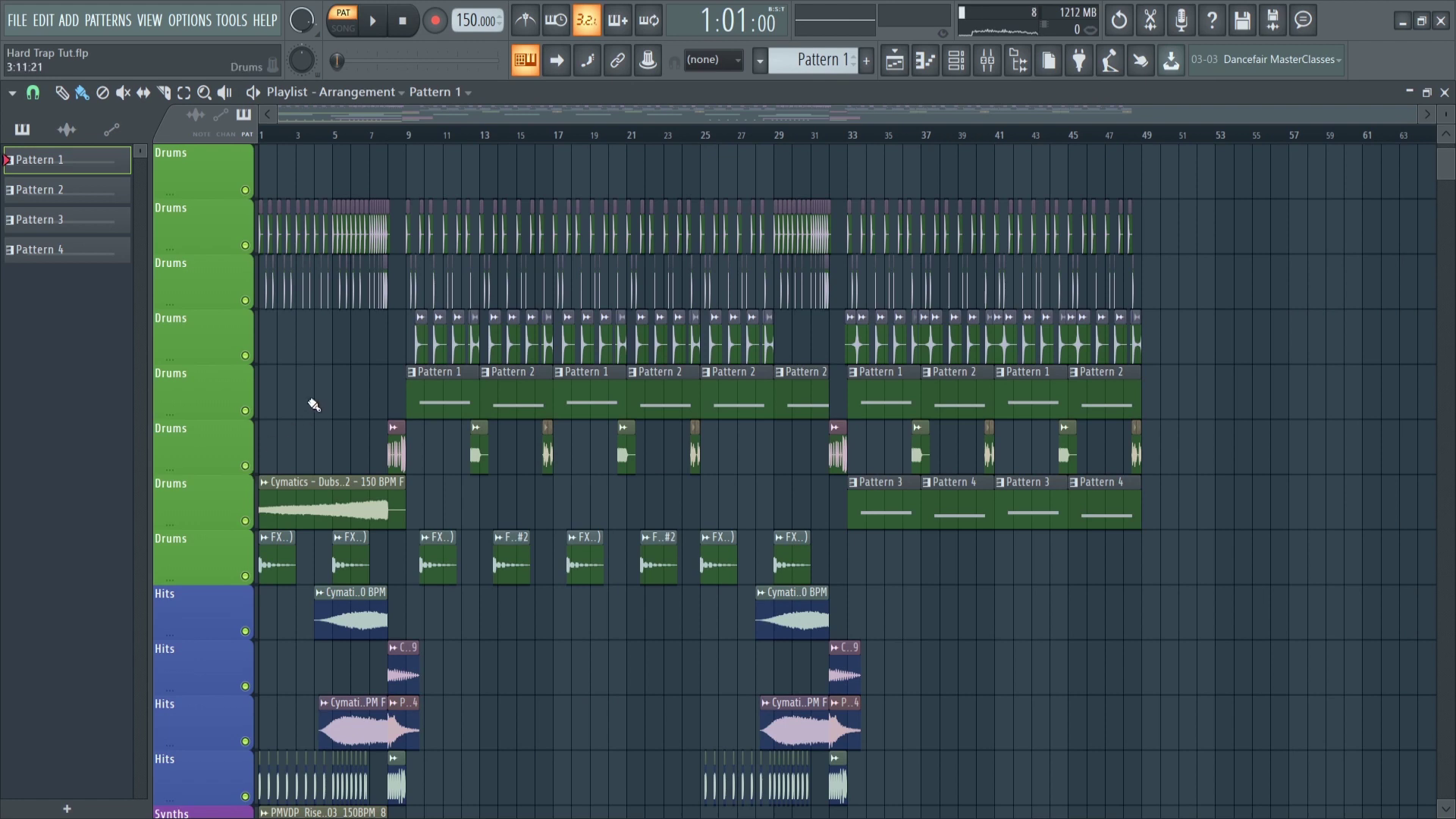
pyautogui.scroll(-3, 314, 405)
pyautogui.scroll(2, 446, 403)
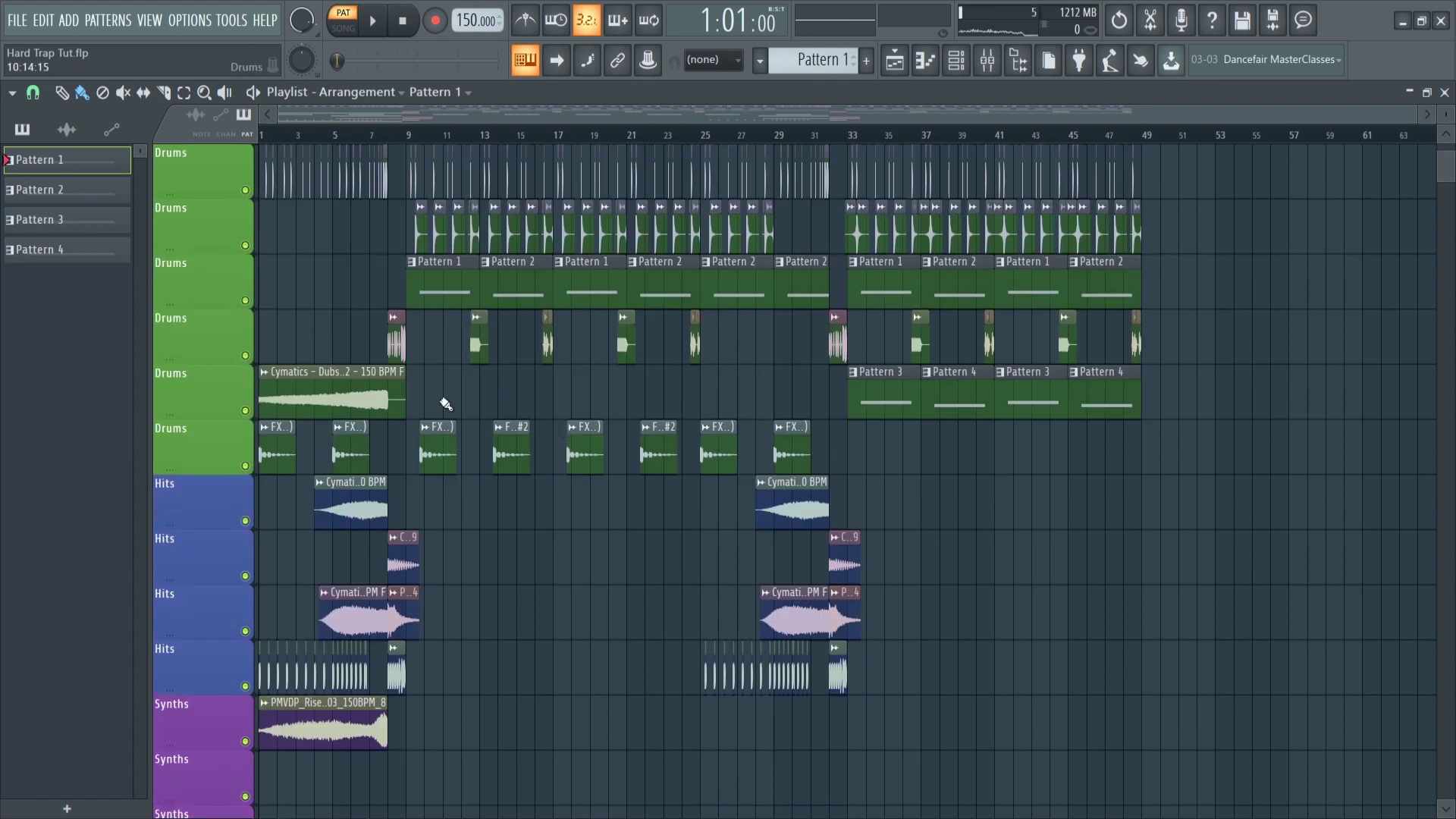
pyautogui.scroll(4, 425, 397)
pyautogui.scroll(-2, 461, 403)
pyautogui.scroll(3, 461, 403)
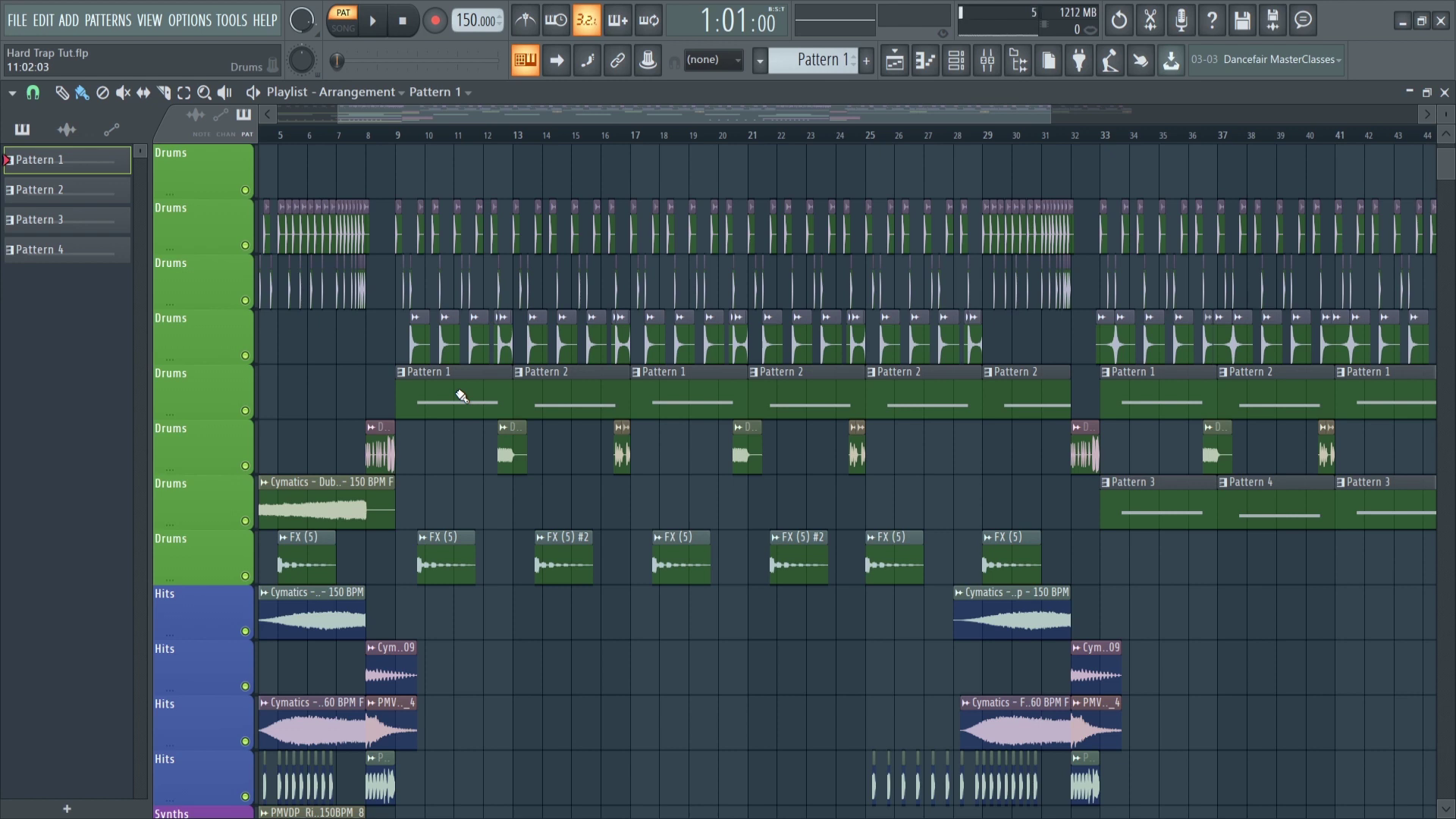
# Solo the Drums track holding the FX (5) clips and audition it from just before bar 10
pyautogui.scroll(3, 417, 565)
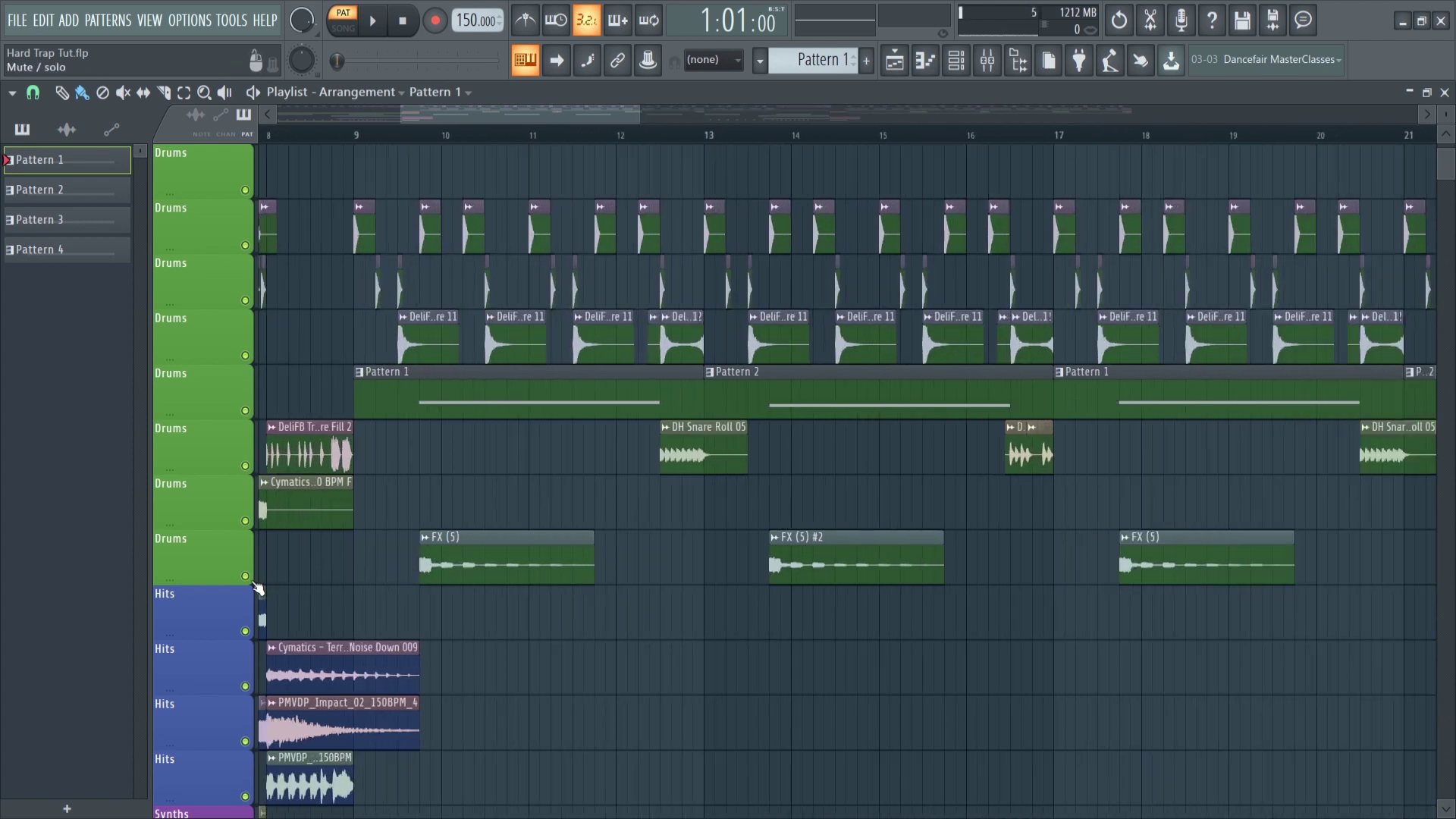
pyautogui.rightClick(245, 576)
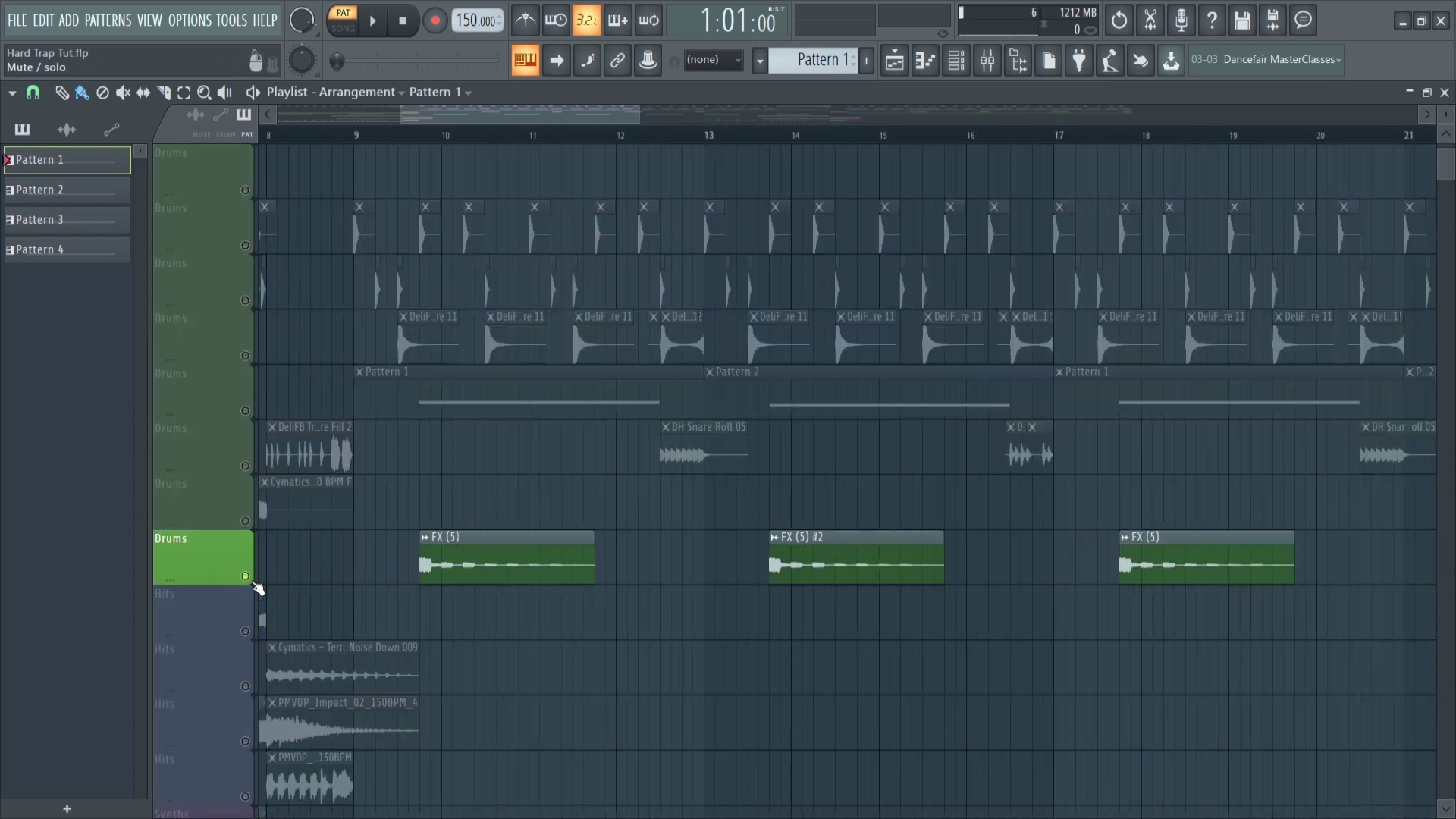
pyautogui.click(429, 135)
pyautogui.press('space')
pyautogui.press('space')
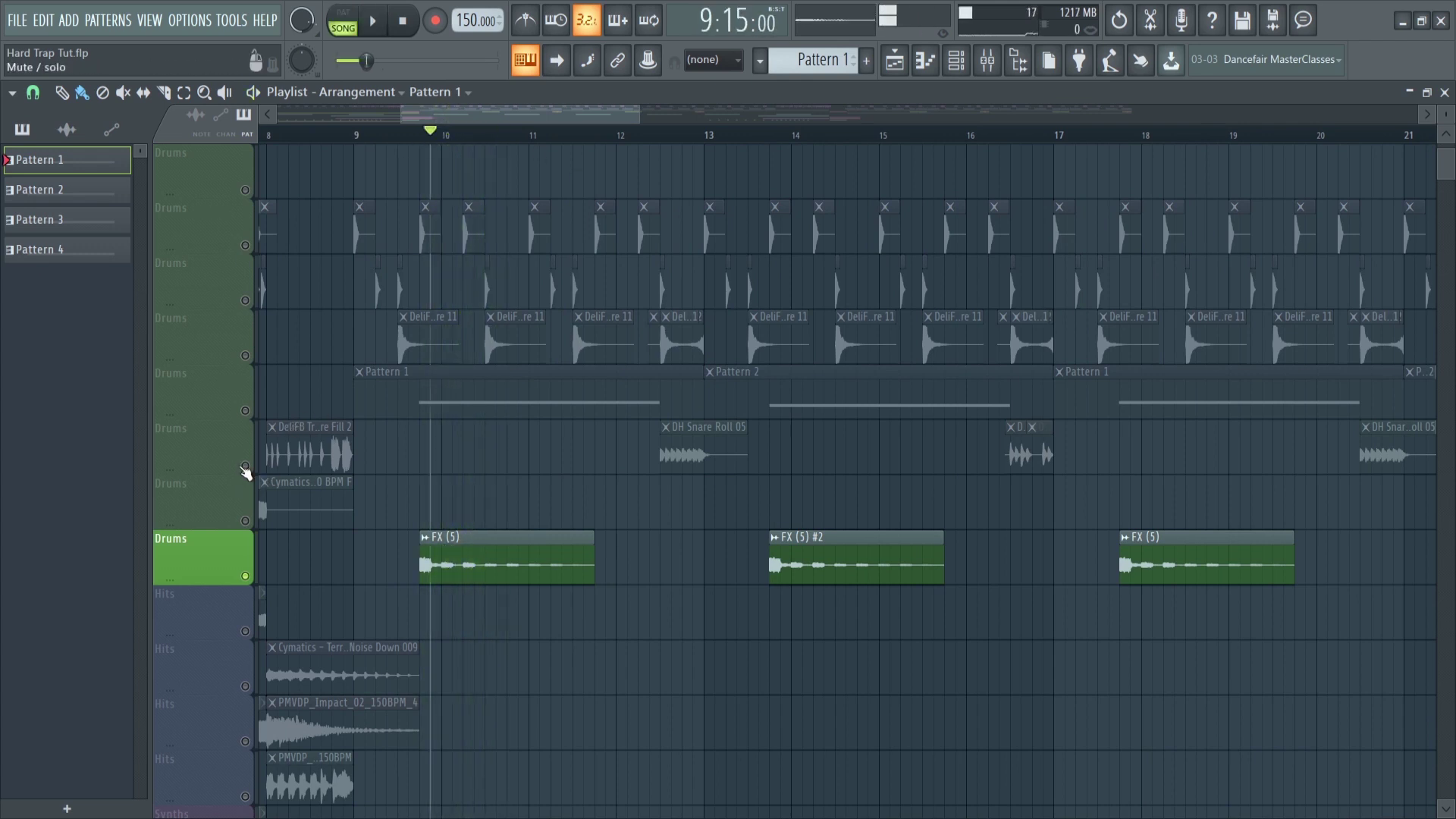
# Solo the snare roll and fill track, audition its clips from about bars 12 and 16, and unsolo it
pyautogui.rightClick(243, 469)
pyautogui.click(650, 142)
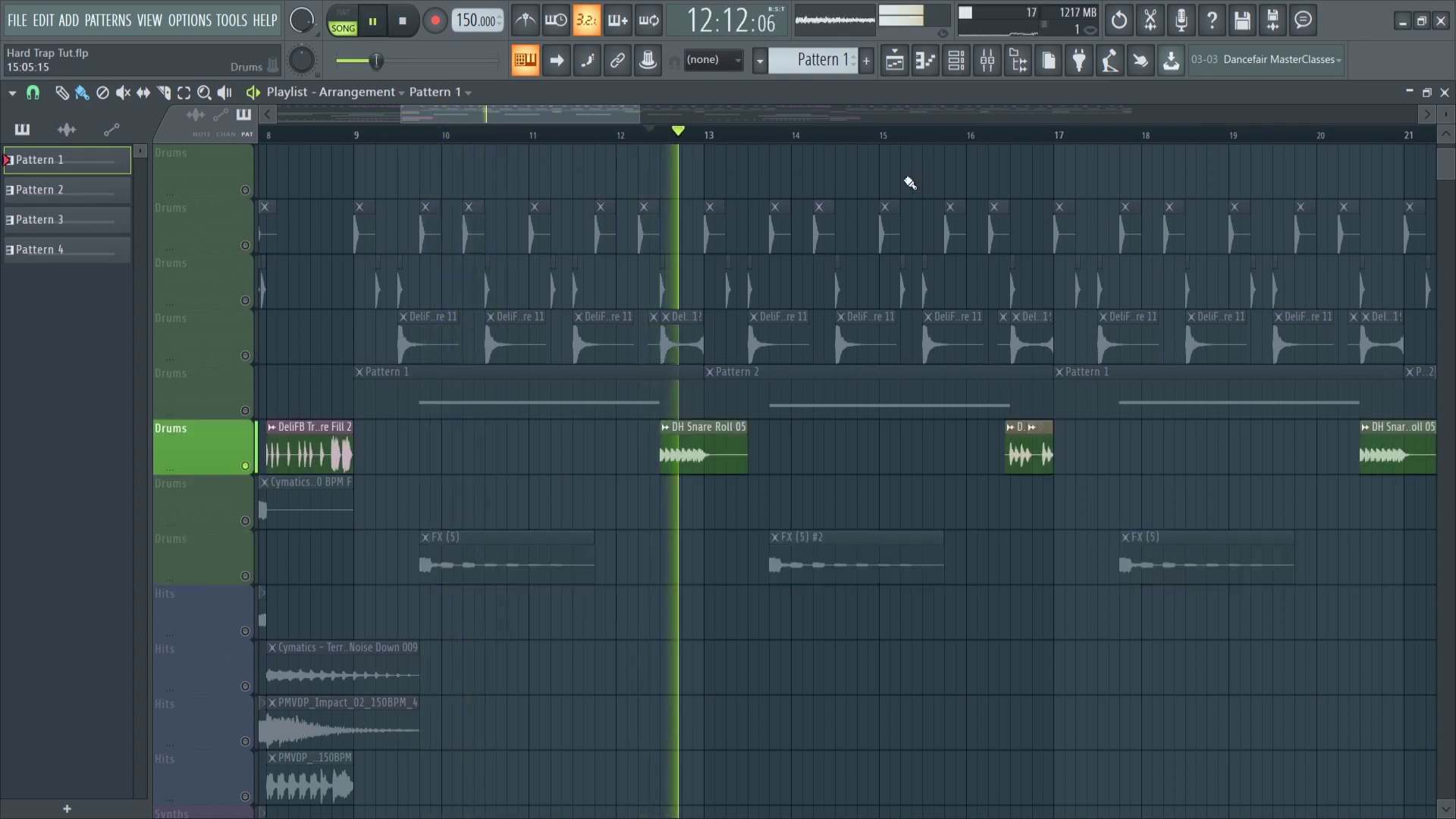
pyautogui.click(995, 137)
pyautogui.press('space')
pyautogui.rightClick(245, 465)
# Save the project and review the whole arrangement across the drum, hit and synth riser tracks
pyautogui.scroll(-6, 857, 502)
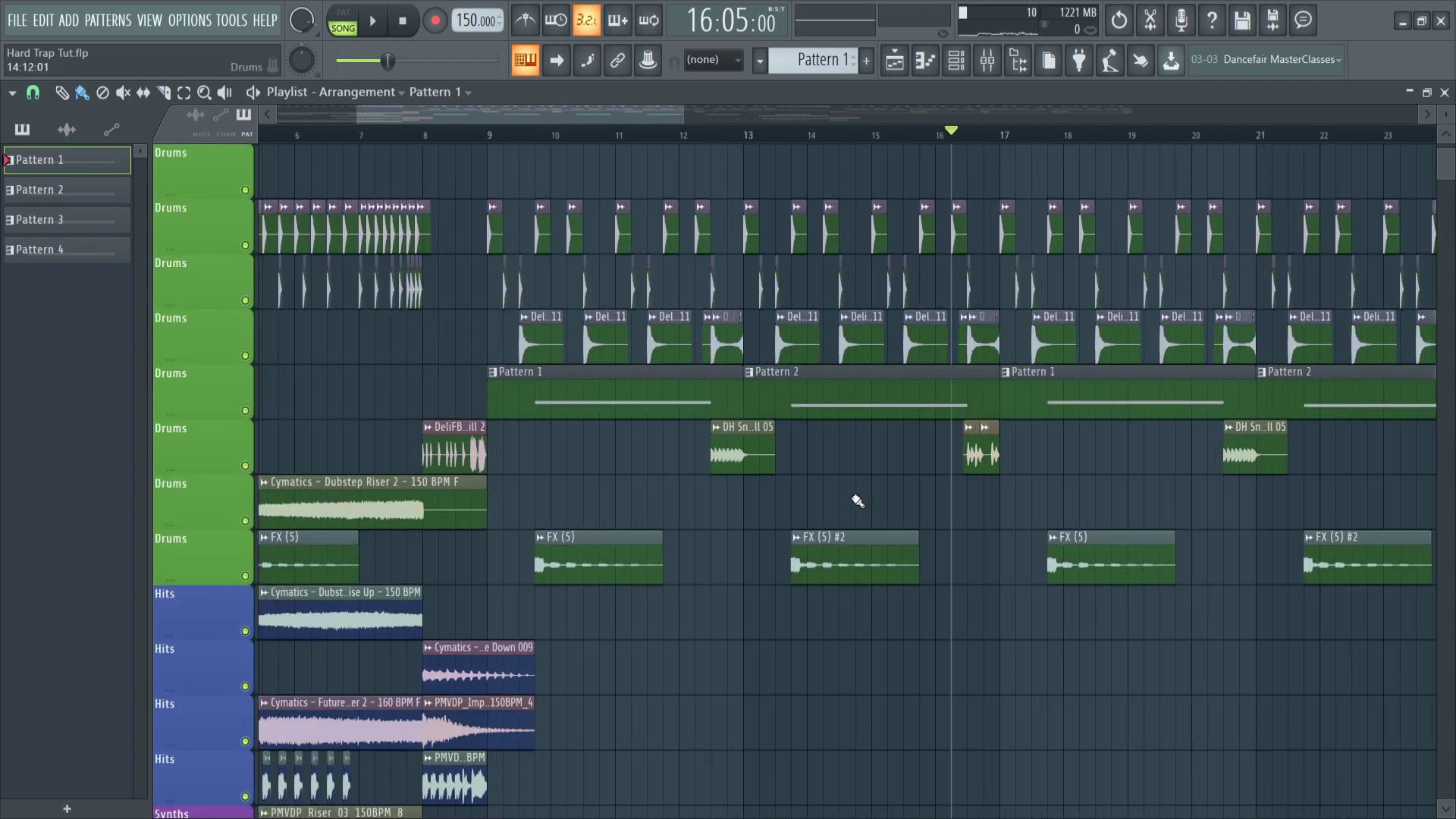
pyautogui.hotkey('ctrl', 's')
pyautogui.hscroll(2, 858, 499)
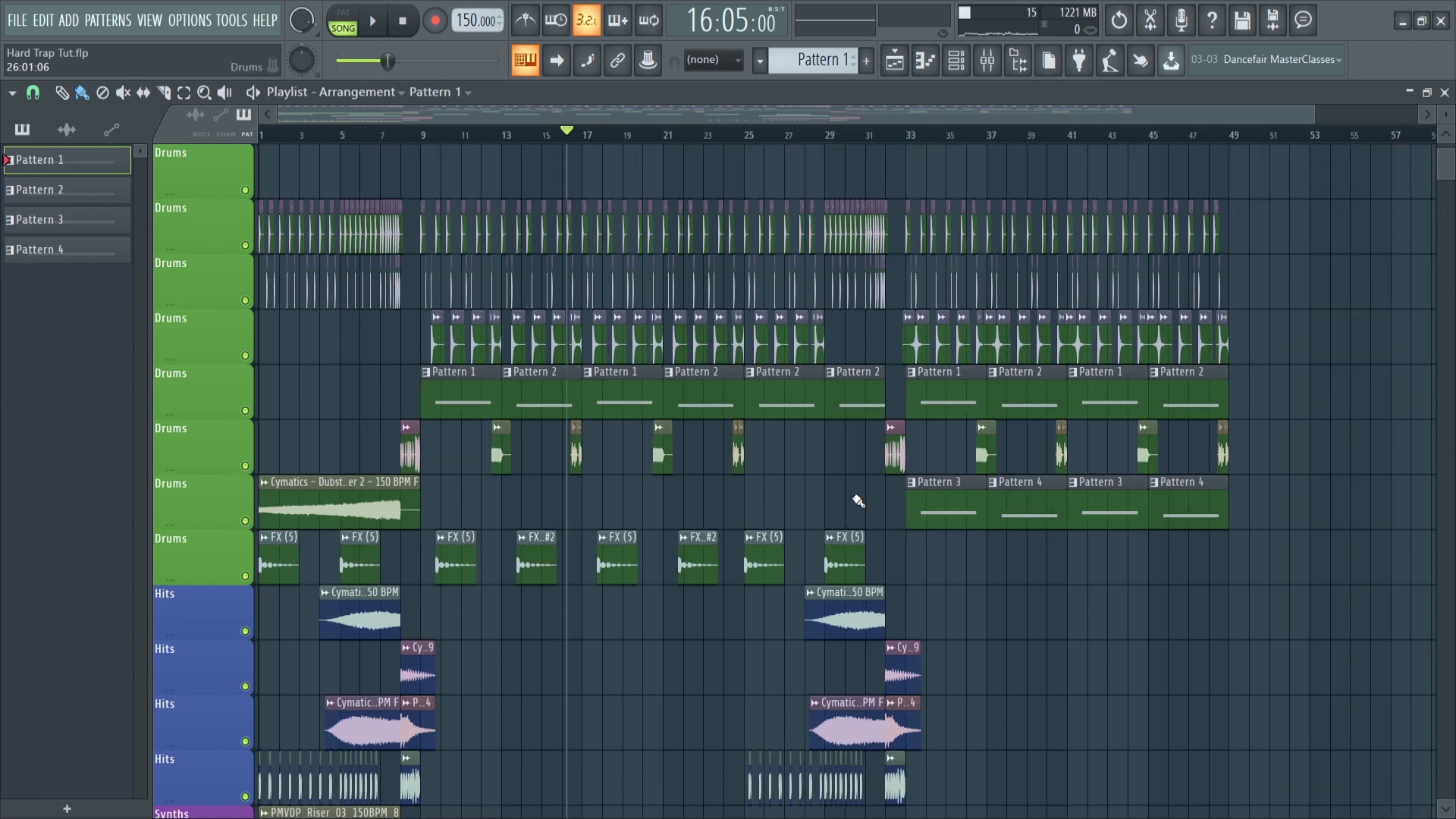
pyautogui.scroll(1, 804, 504)
pyautogui.scroll(-5, 561, 563)
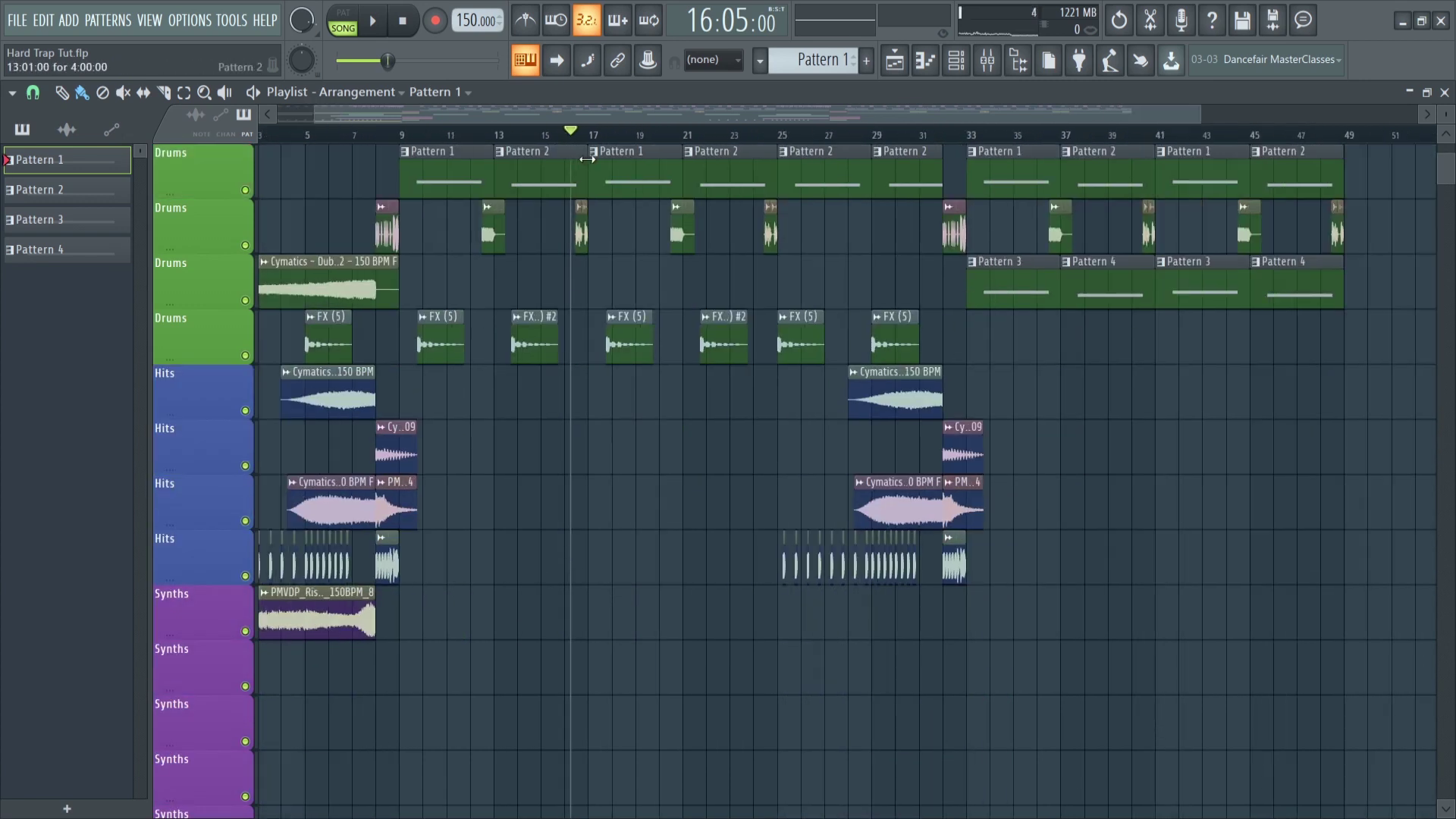
pyautogui.hscroll(-2, 894, 634)
pyautogui.scroll(2, 895, 634)
pyautogui.scroll(3, 895, 634)
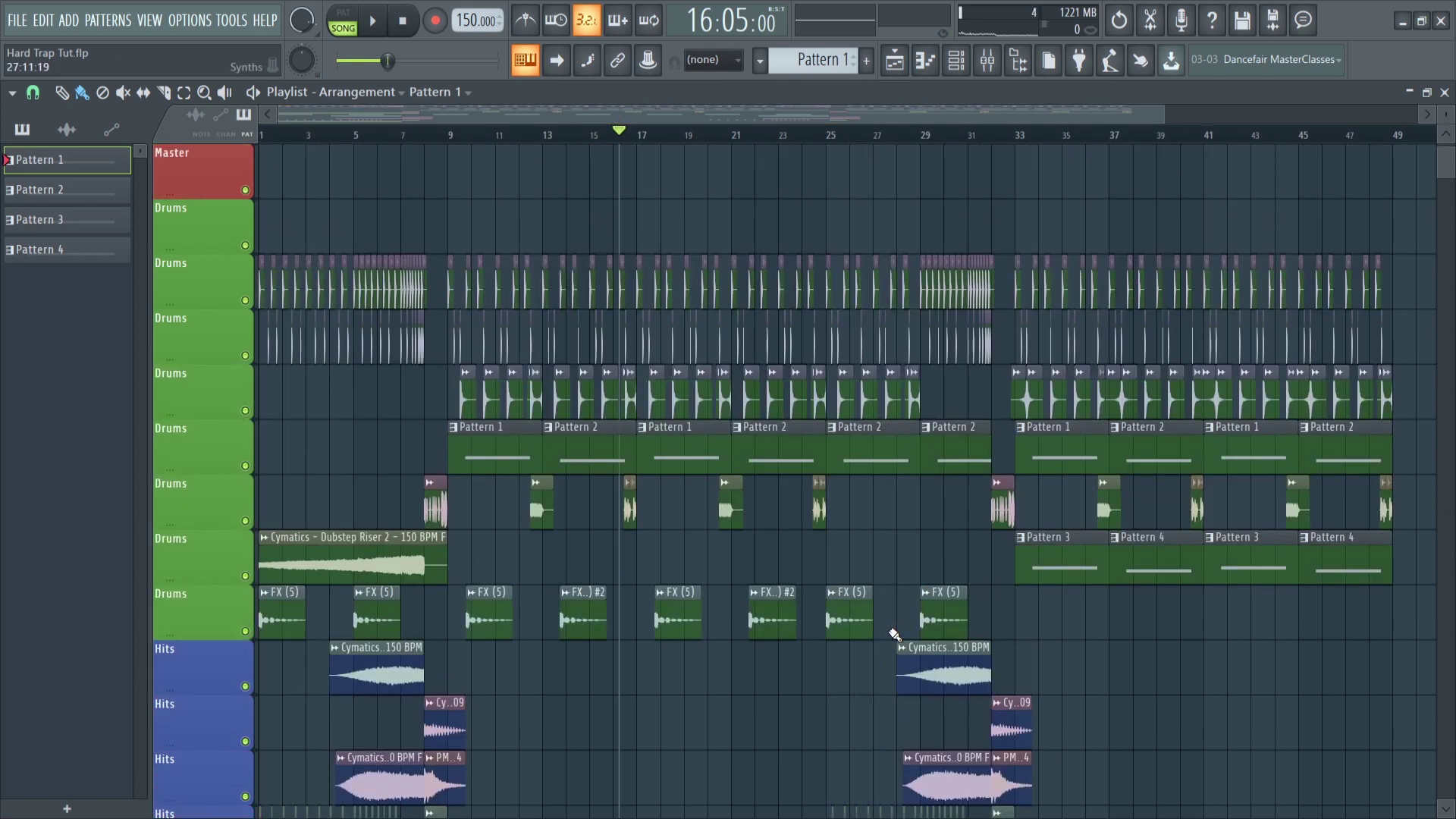
pyautogui.scroll(-1, 739, 501)
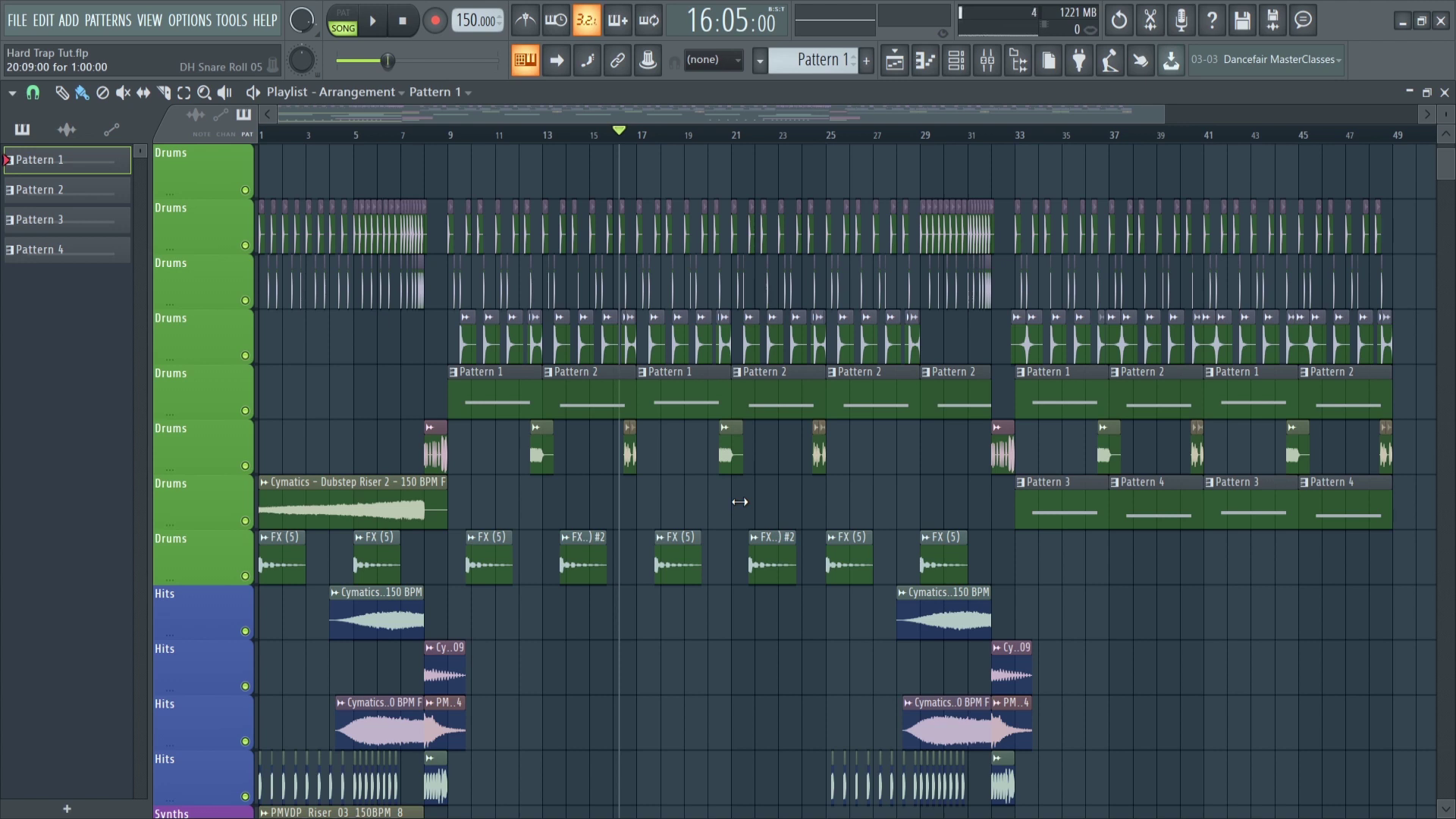
pyautogui.scroll(-1, 736, 516)
pyautogui.scroll(-2, 731, 535)
pyautogui.scroll(2, 730, 543)
pyautogui.scroll(1, 729, 543)
pyautogui.scroll(-1, 730, 543)
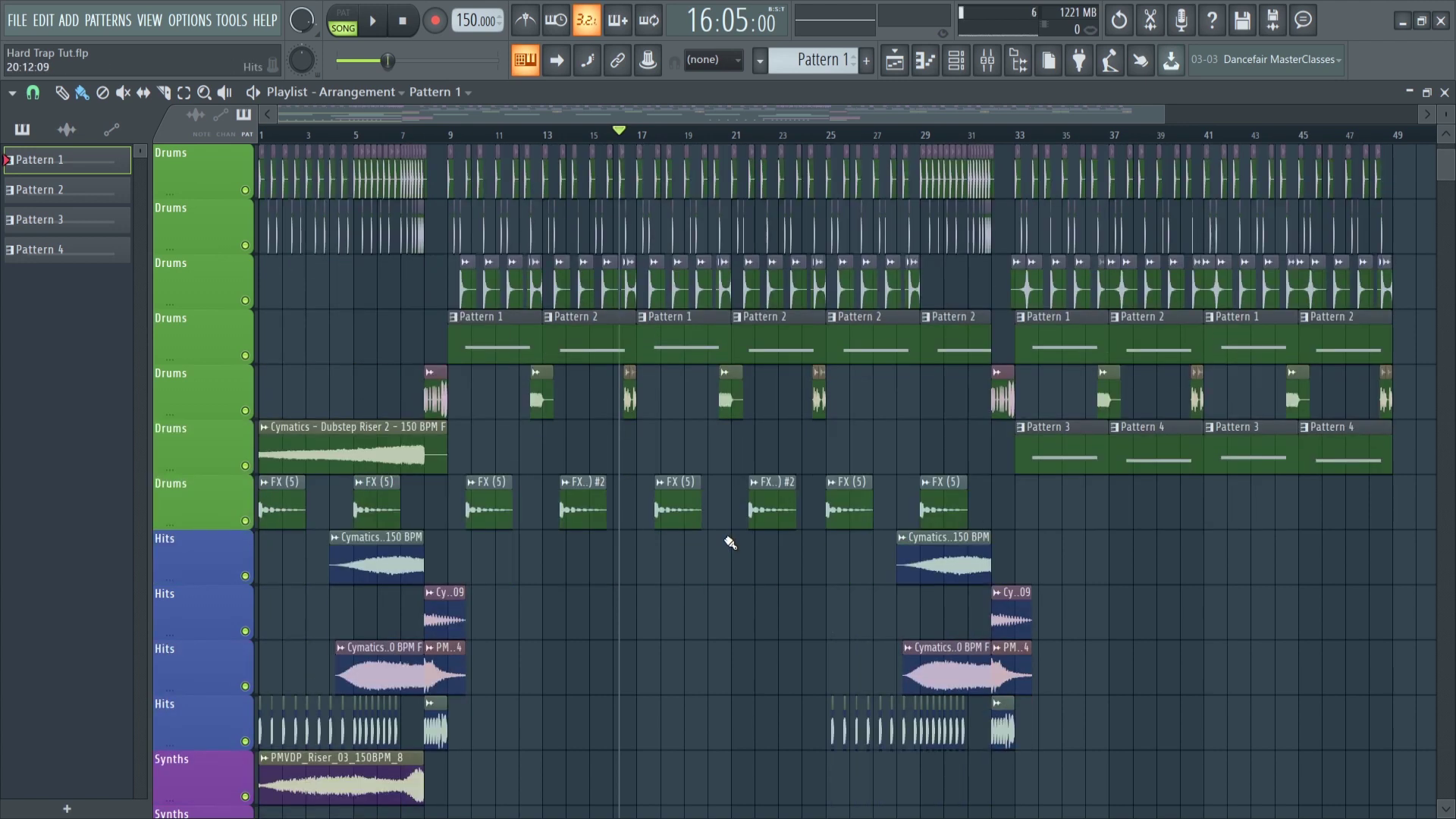